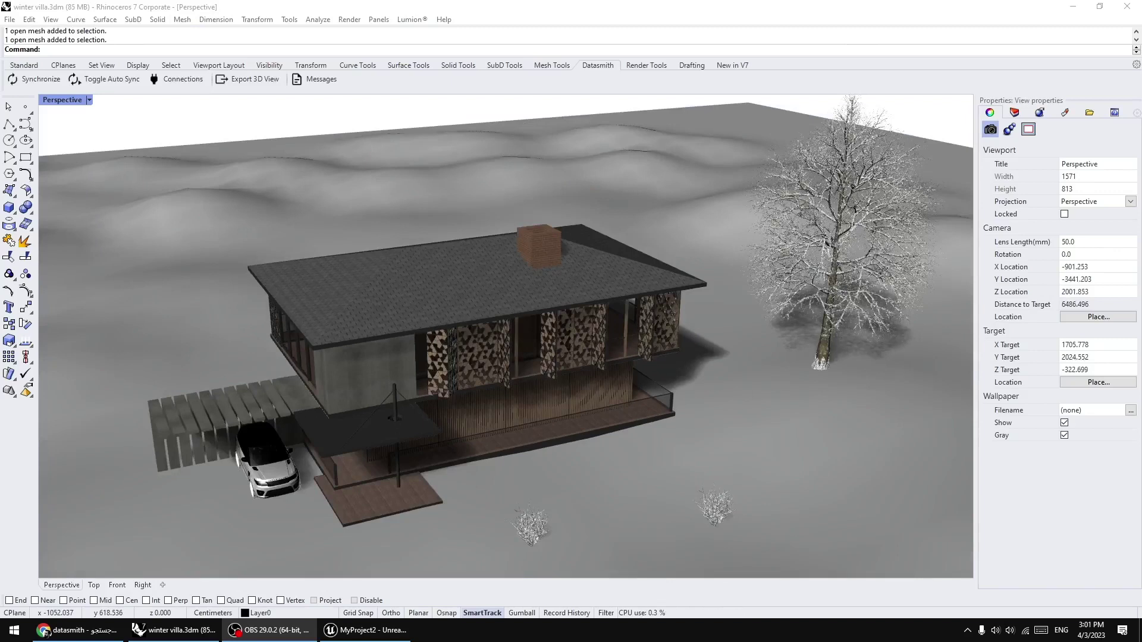
# Select the grouped roof meshes of the villa in the perspective view
pyautogui.click(393, 334)
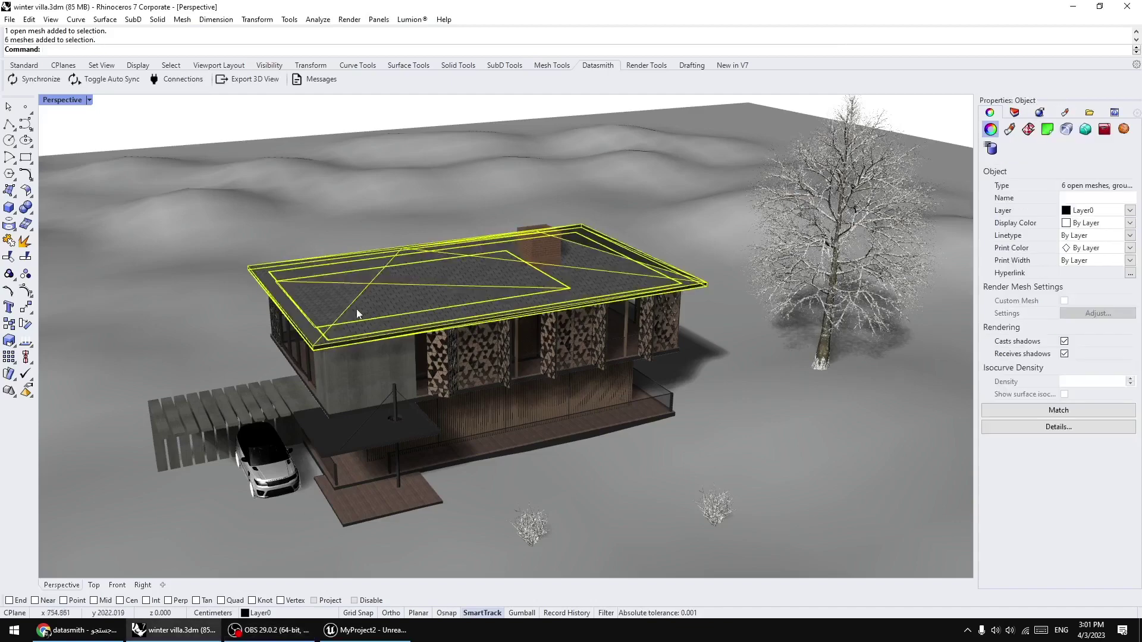
pyautogui.moveTo(359, 315); pyautogui.dragTo(330, 310, button='right')
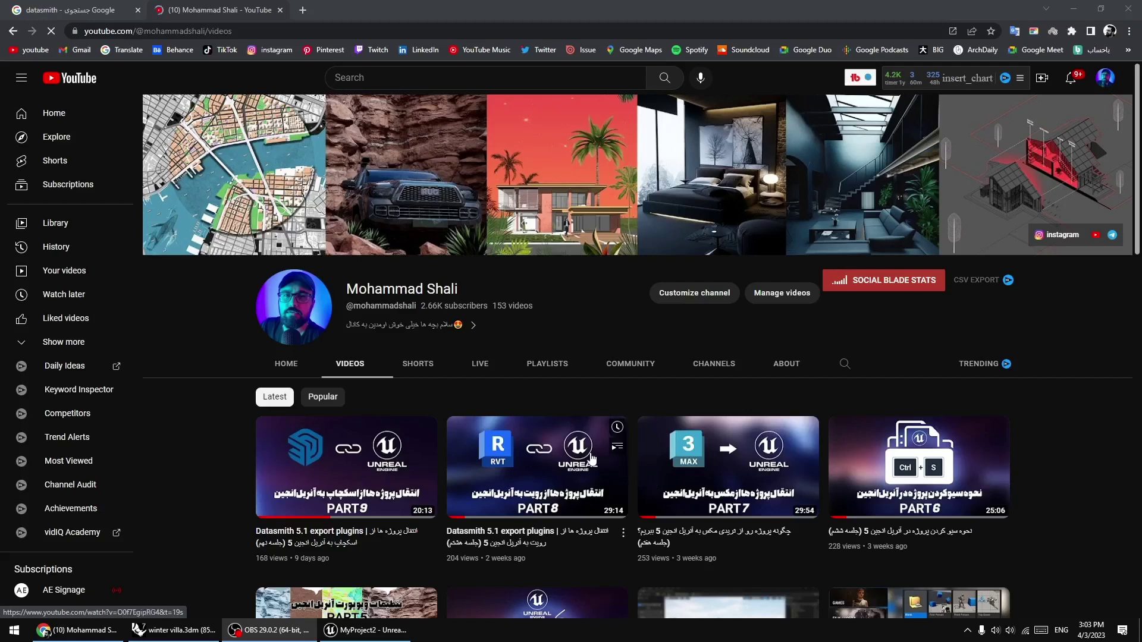
# Open the Datasmith Exporter Plugins page from the Google results for datasmith in Chrome
pyautogui.moveTo(592, 459)
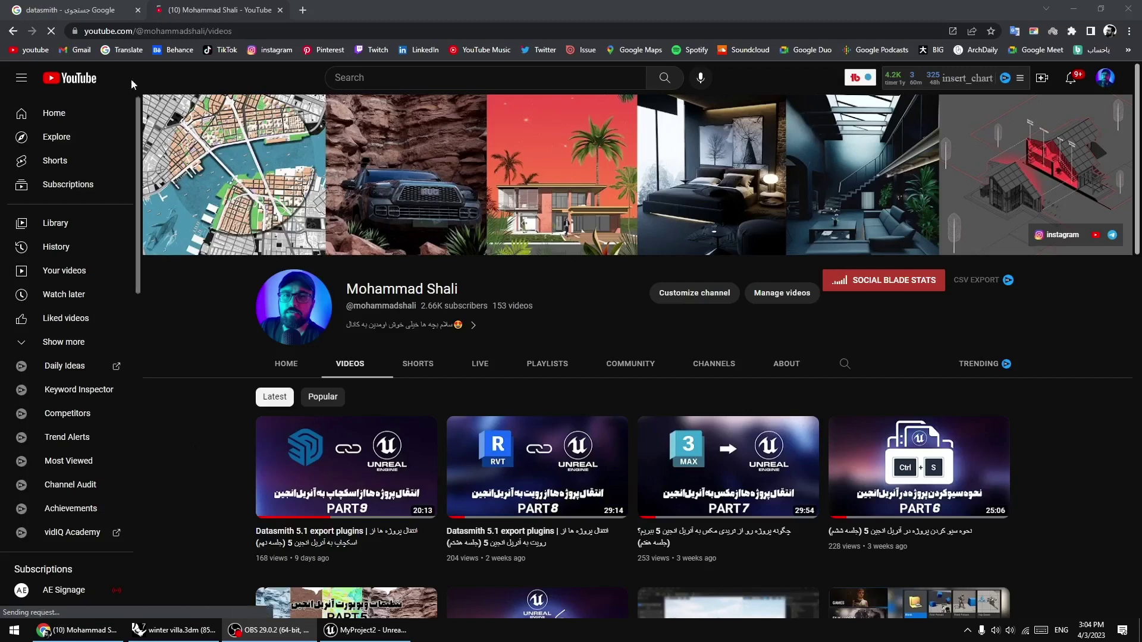
pyautogui.click(89, 9)
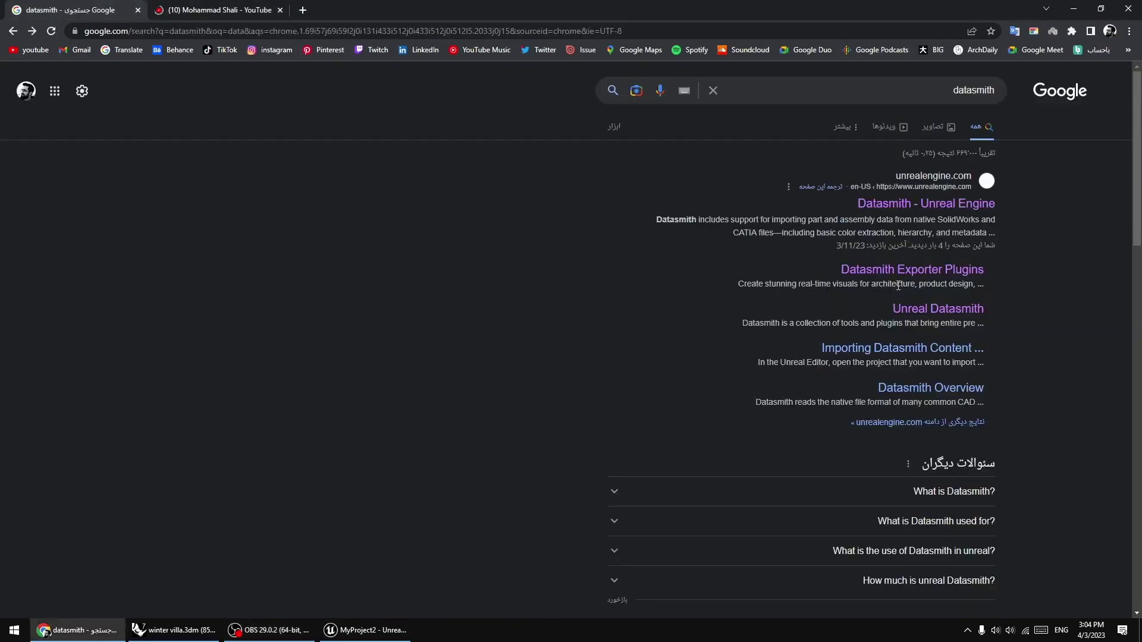
pyautogui.click(934, 270)
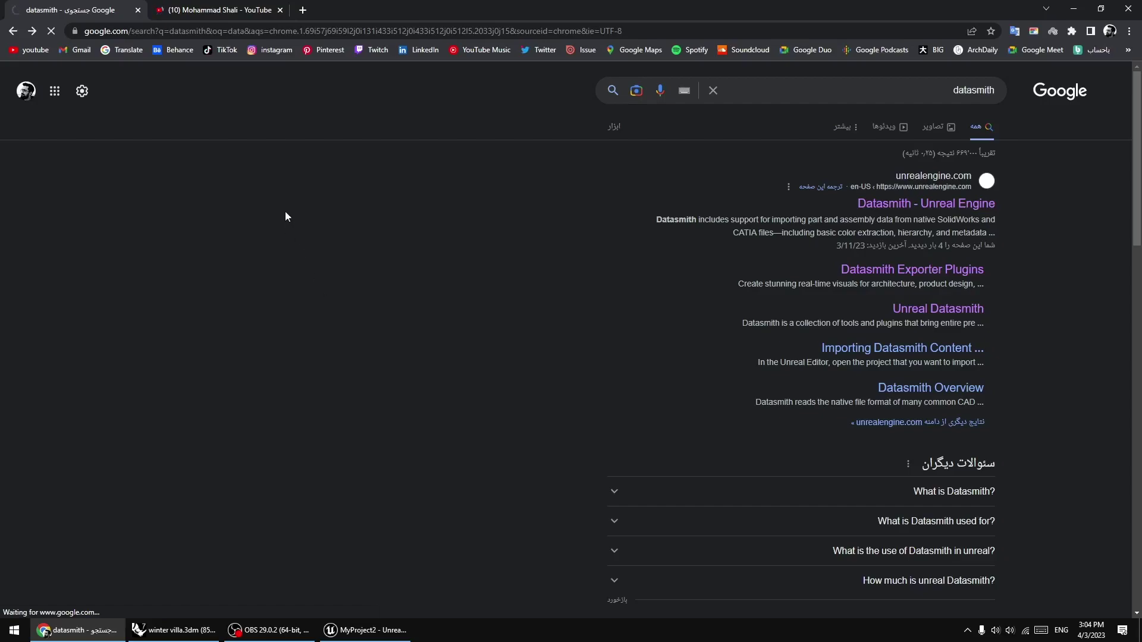
# Look through the YouTube channel's Unreal Engine lesson videos and return to the Datasmith Exporter Plugins page
pyautogui.click(220, 10)
pyautogui.scroll(-3, 654, 416)
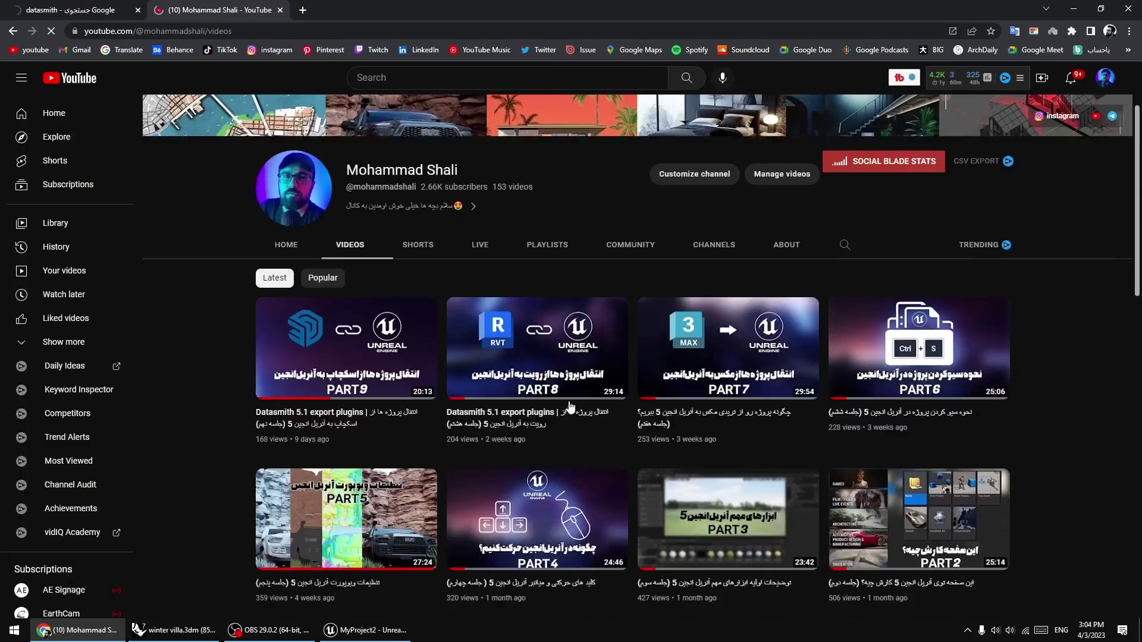
pyautogui.scroll(-2, 761, 460)
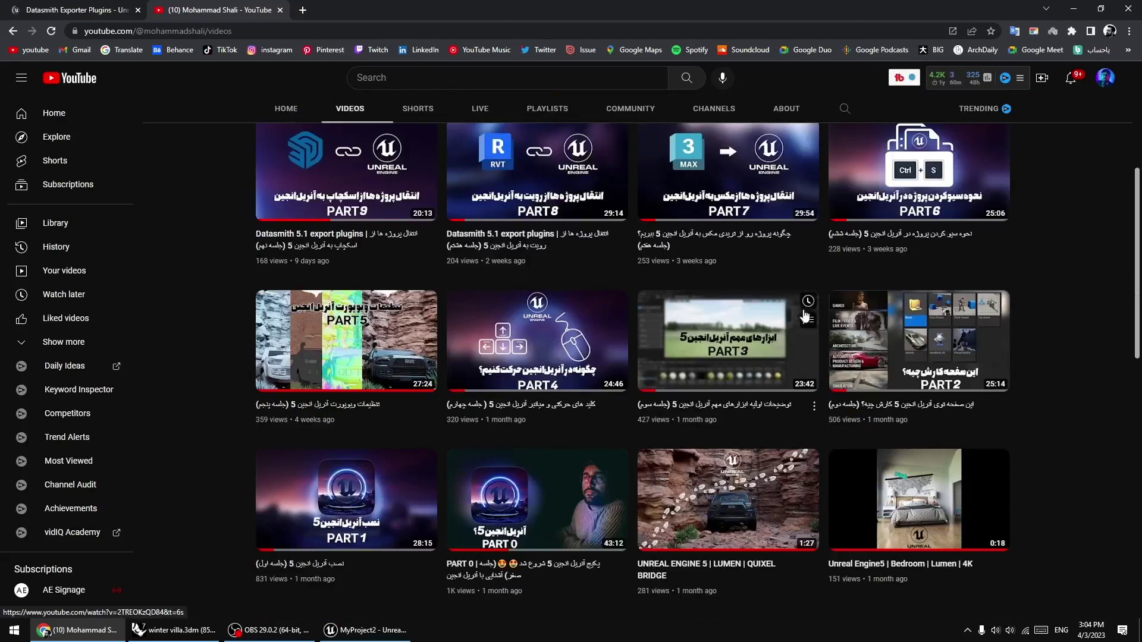
pyautogui.scroll(1, 789, 321)
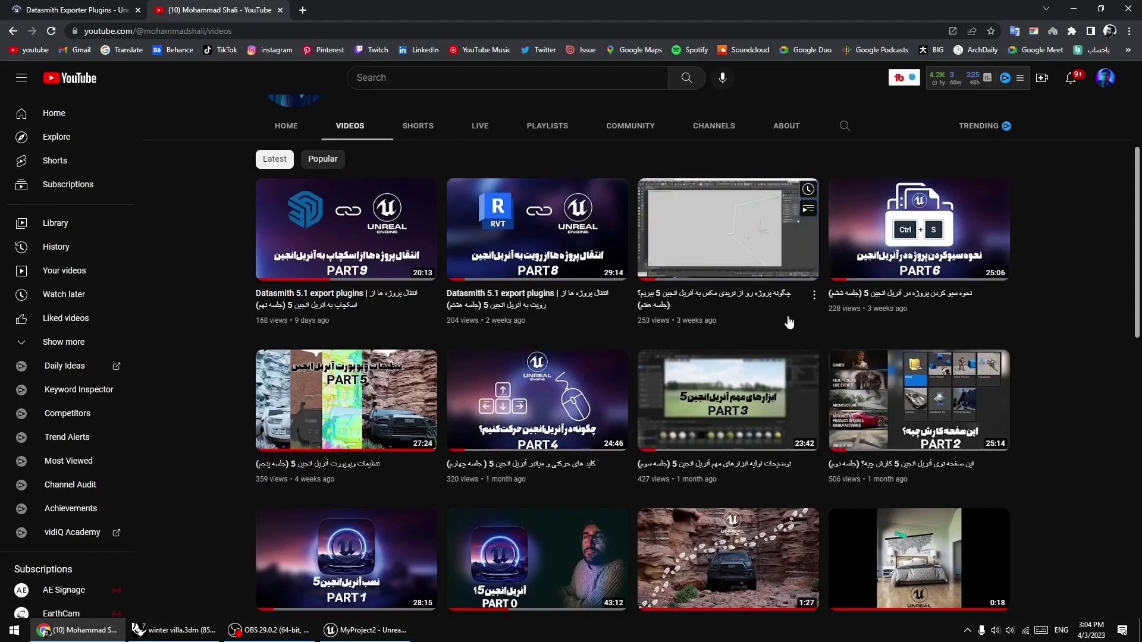
pyautogui.click(70, 7)
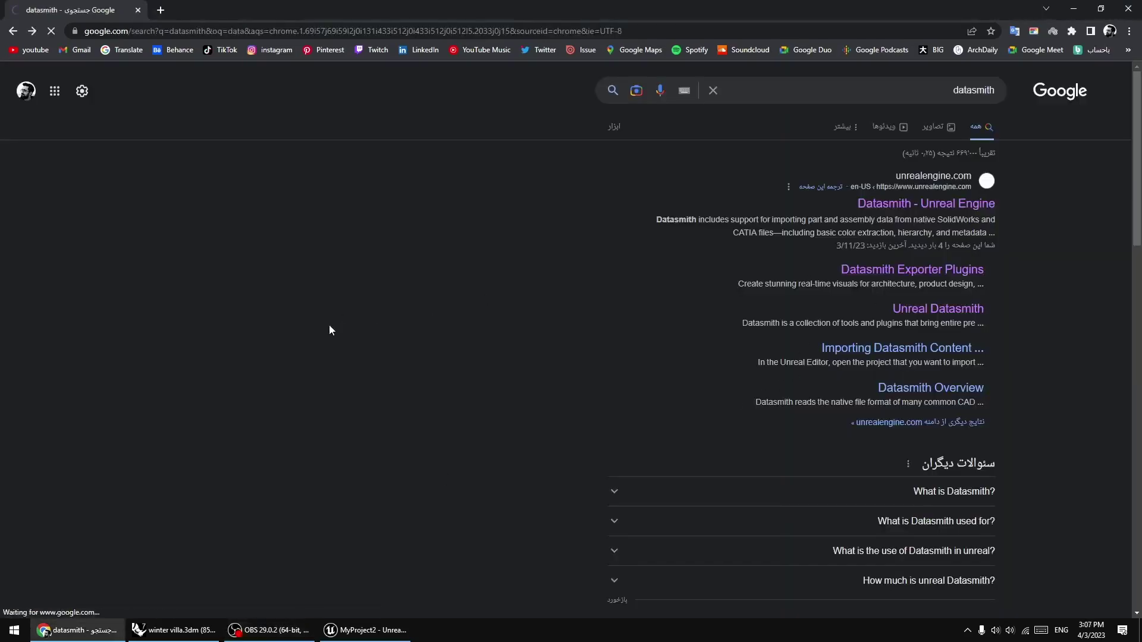
# Examine the available Datasmith exporter plugins and their supported software versions, down to the Rhino exporter
pyautogui.scroll(-5, 506, 391)
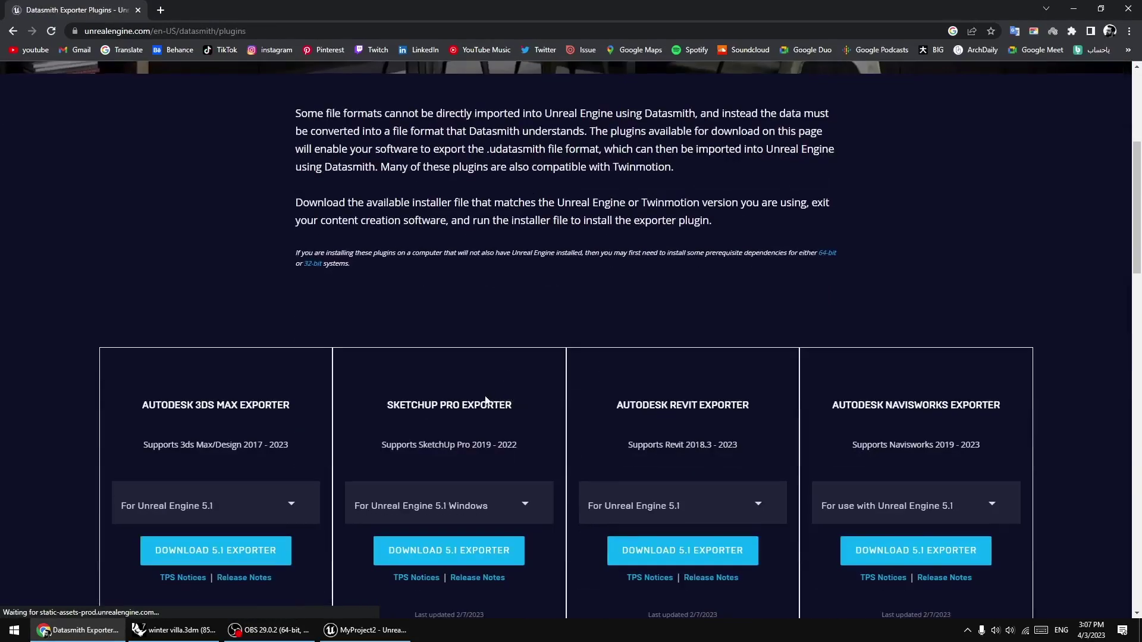
pyautogui.scroll(-3, 506, 390)
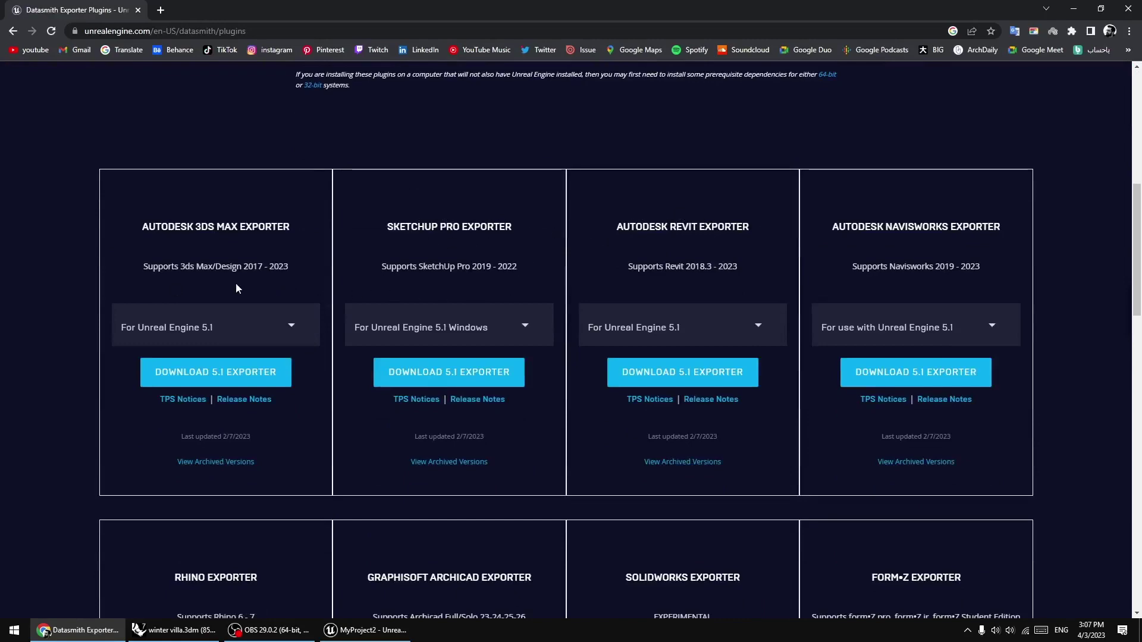
pyautogui.scroll(-3, 235, 289)
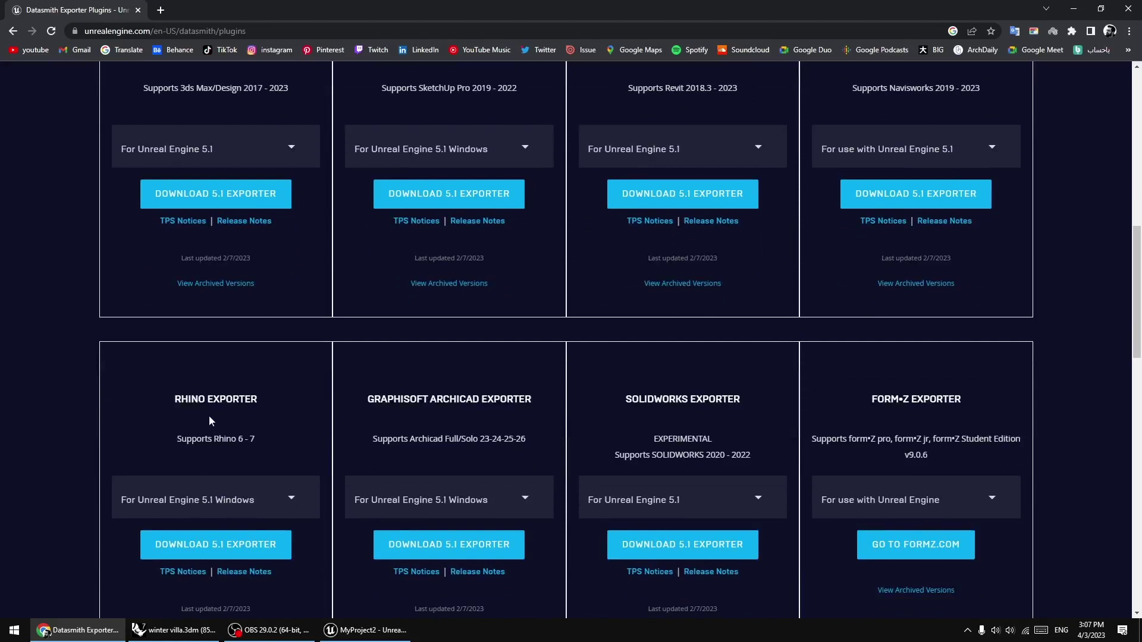
pyautogui.scroll(-1, 209, 415)
pyautogui.scroll(3, 250, 380)
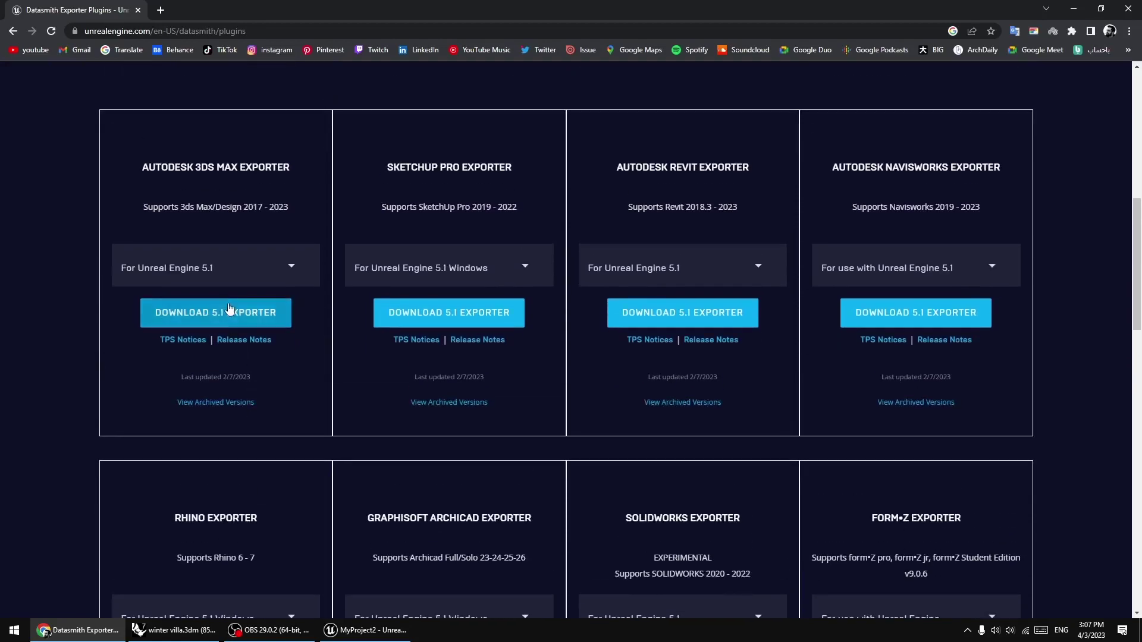
pyautogui.scroll(-2, 262, 441)
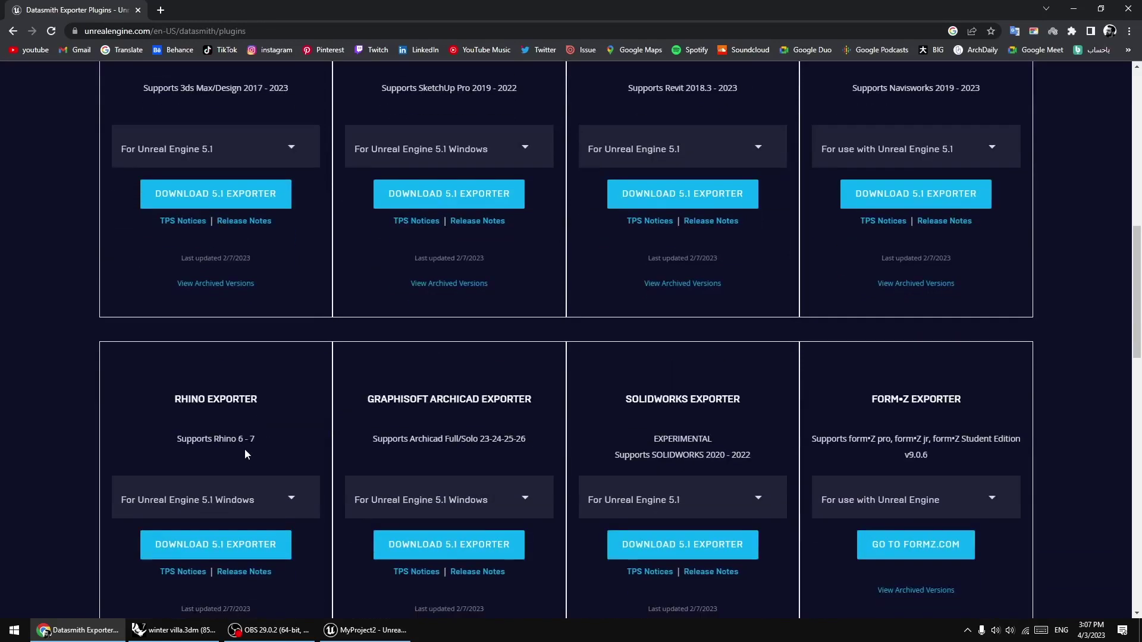
pyautogui.scroll(3, 255, 381)
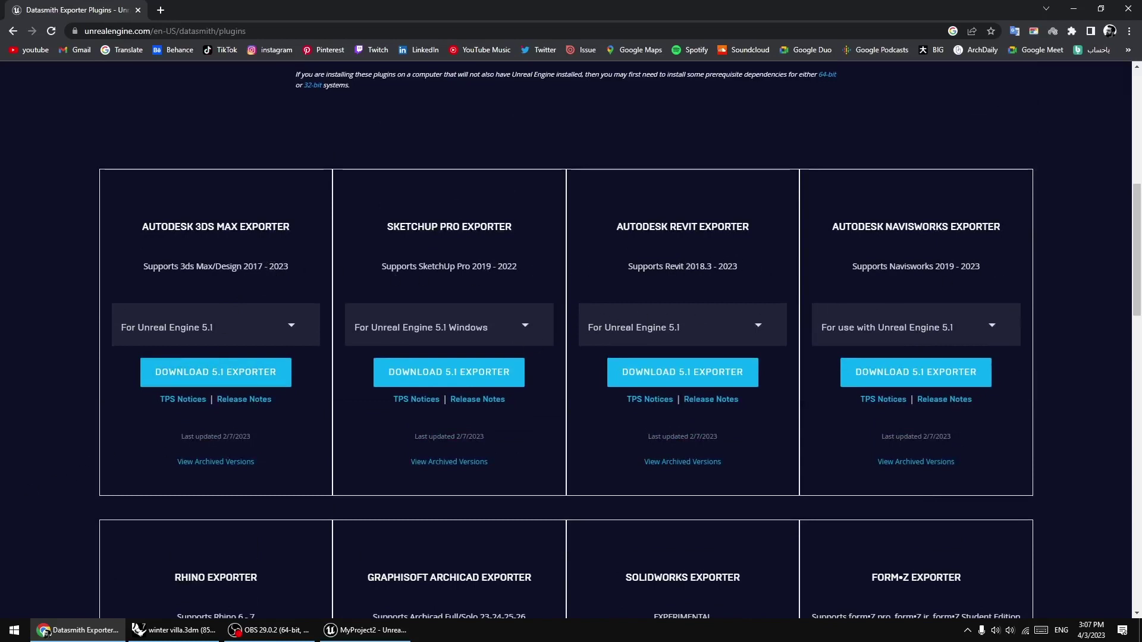
pyautogui.scroll(-5, 306, 467)
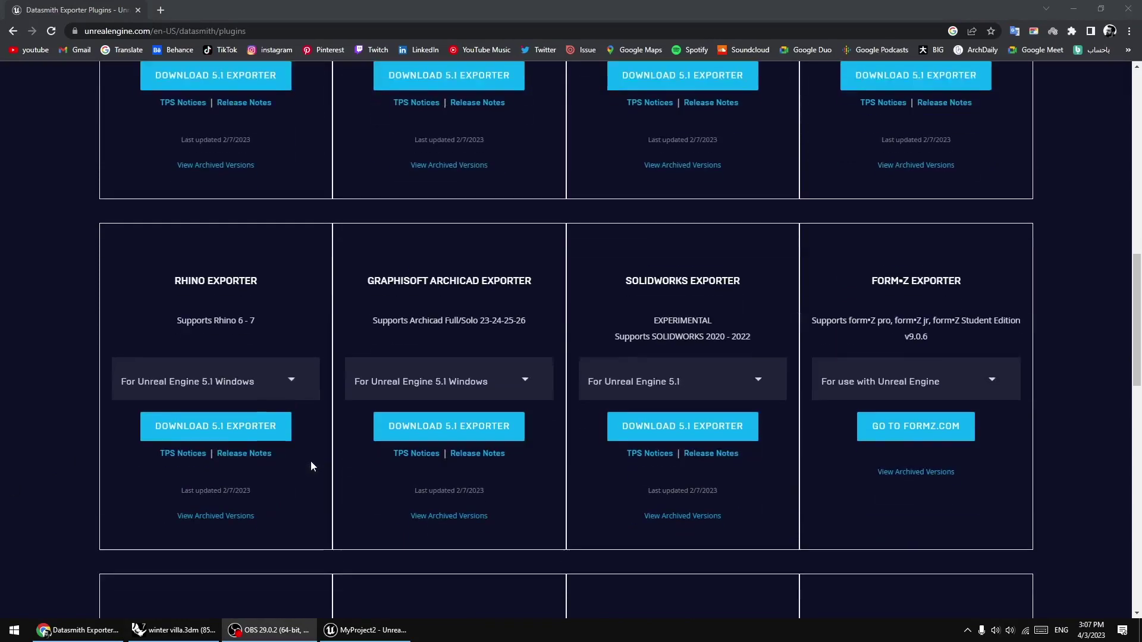
# Request the Rhino exporter download for Unreal Engine 5.1 Windows and close the browser
pyautogui.click(285, 381)
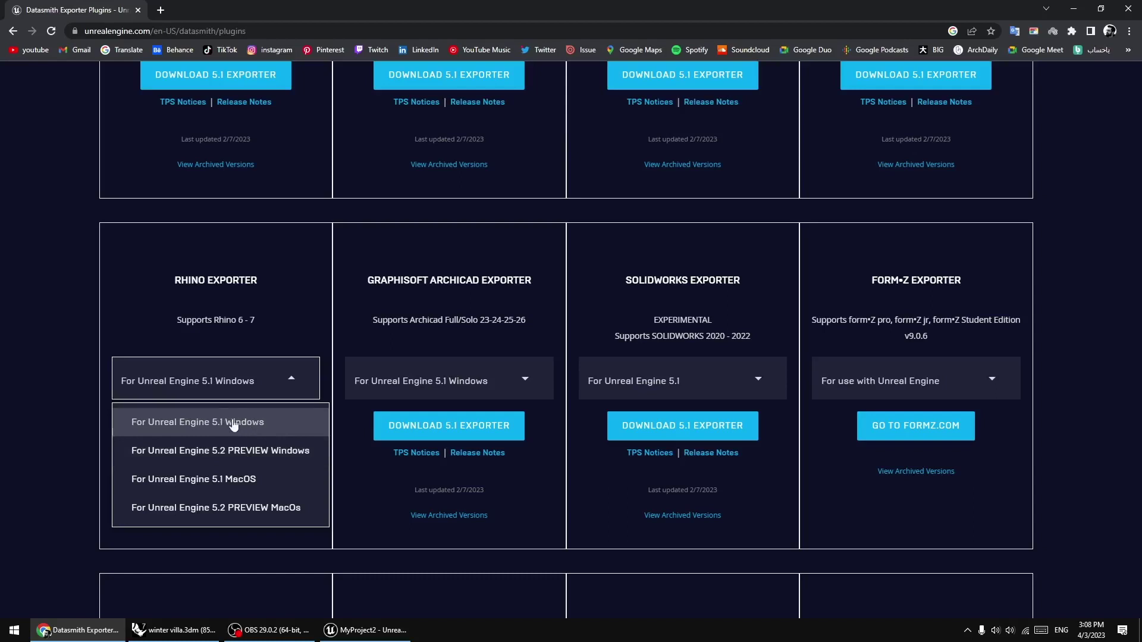
pyautogui.click(232, 423)
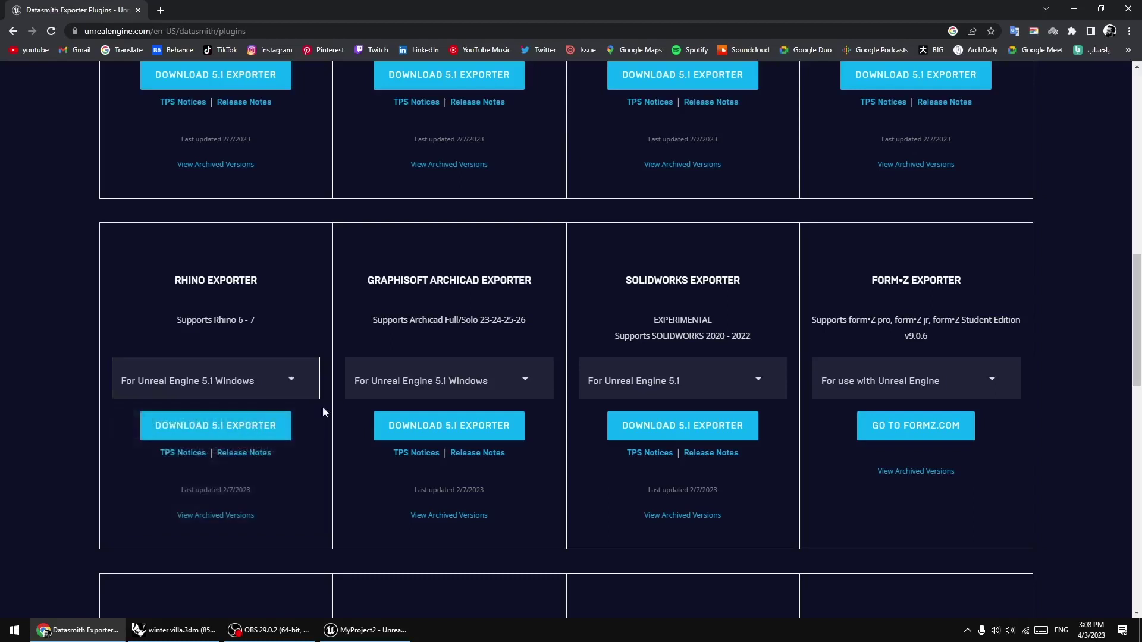
pyautogui.click(216, 433)
pyautogui.click(686, 234)
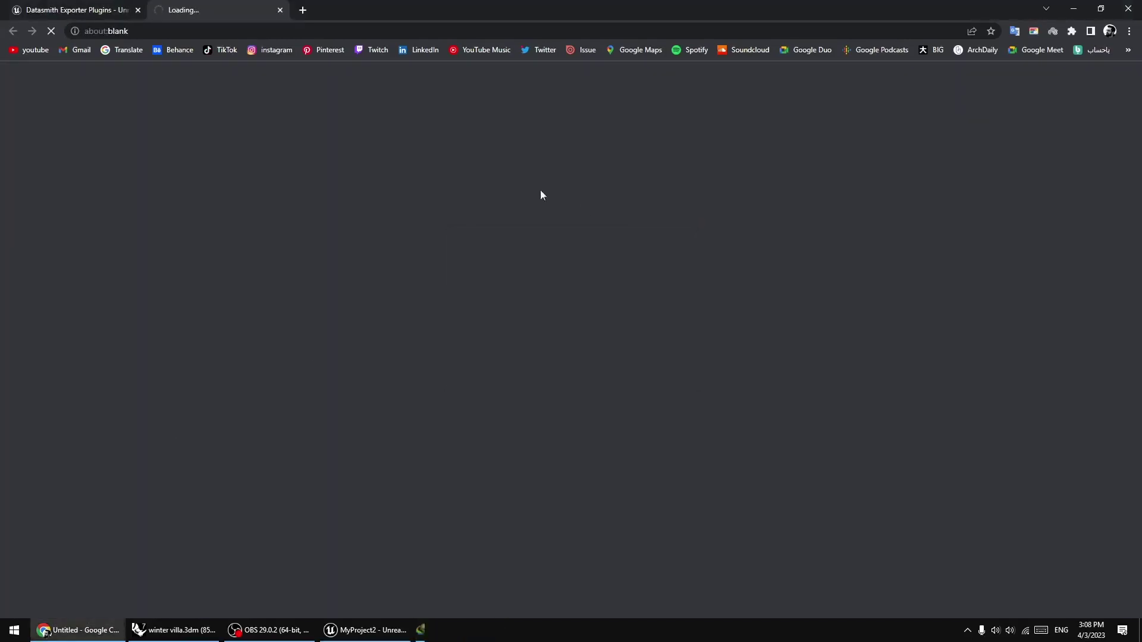
pyautogui.click(1129, 9)
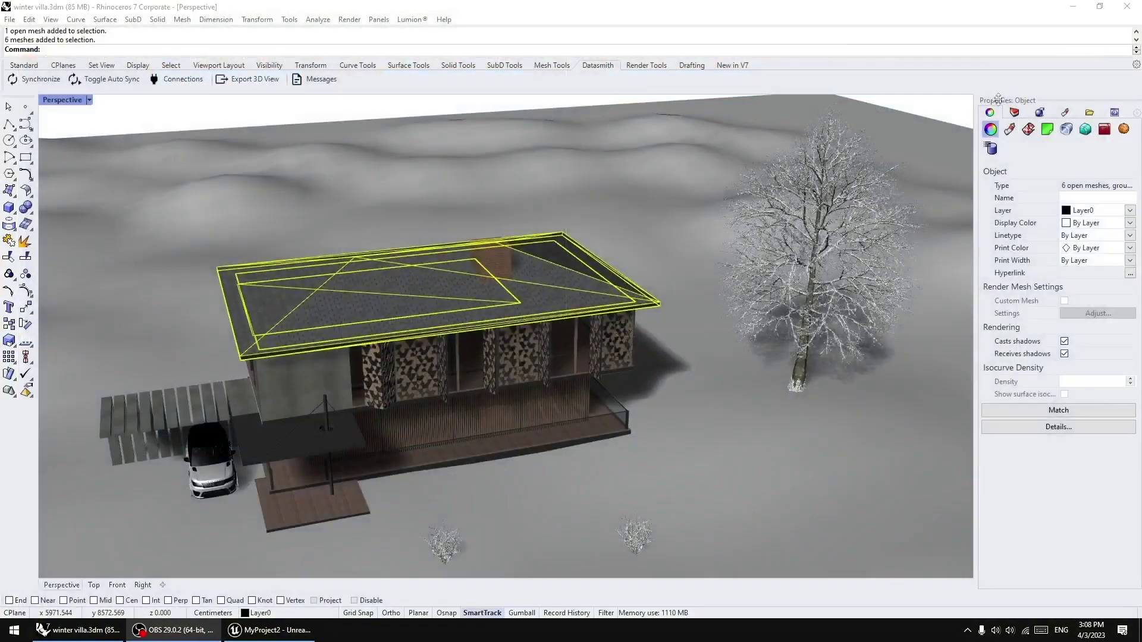
# Run the UnrealDatasmithRhinoExporter_5_1_1.msi installer from the desktop, finish its setup and refresh the desktop
pyautogui.click(1073, 6)
pyautogui.doubleClick(803, 225)
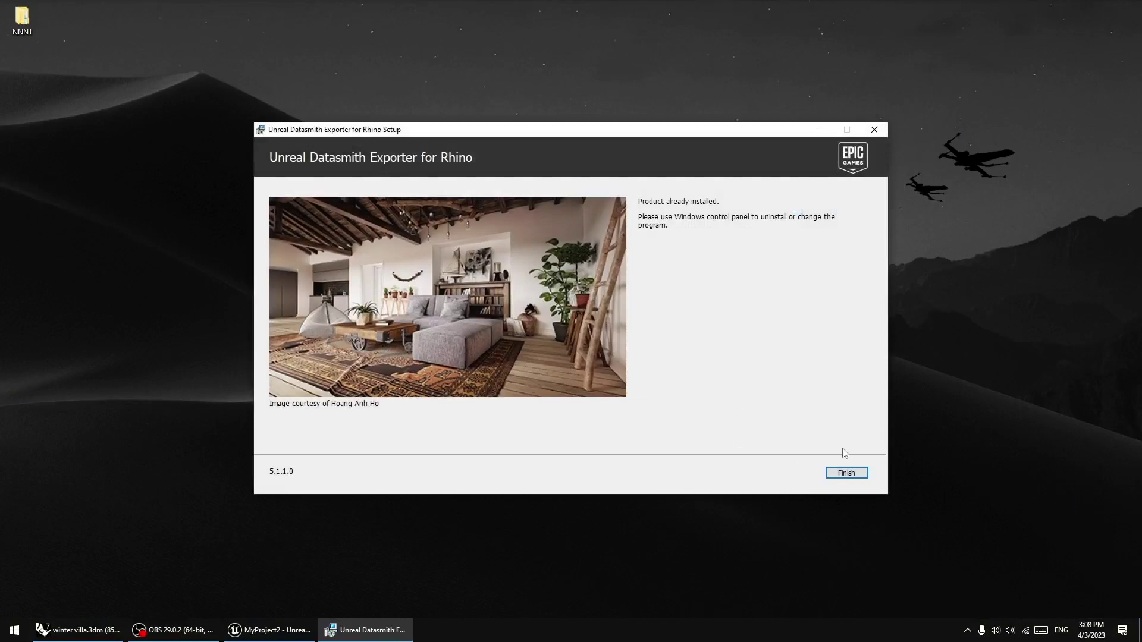
pyautogui.click(846, 473)
pyautogui.rightClick(562, 188)
pyautogui.click(598, 234)
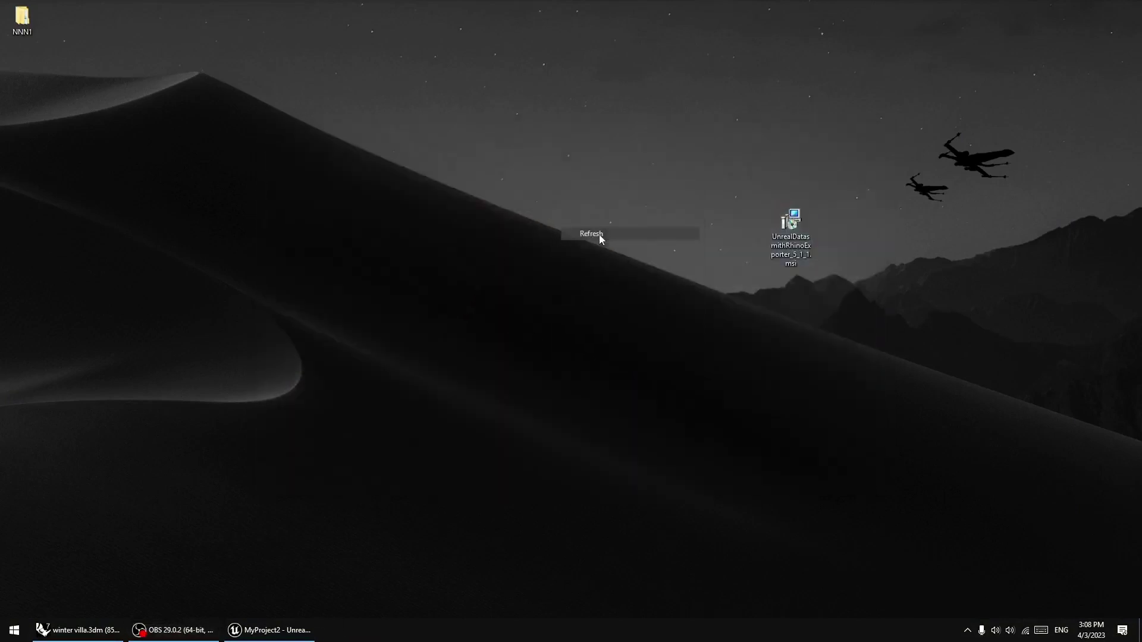
# Return to Rhino, detach the Datasmith toolbar from the docked toolbar group and close it
pyautogui.click(77, 630)
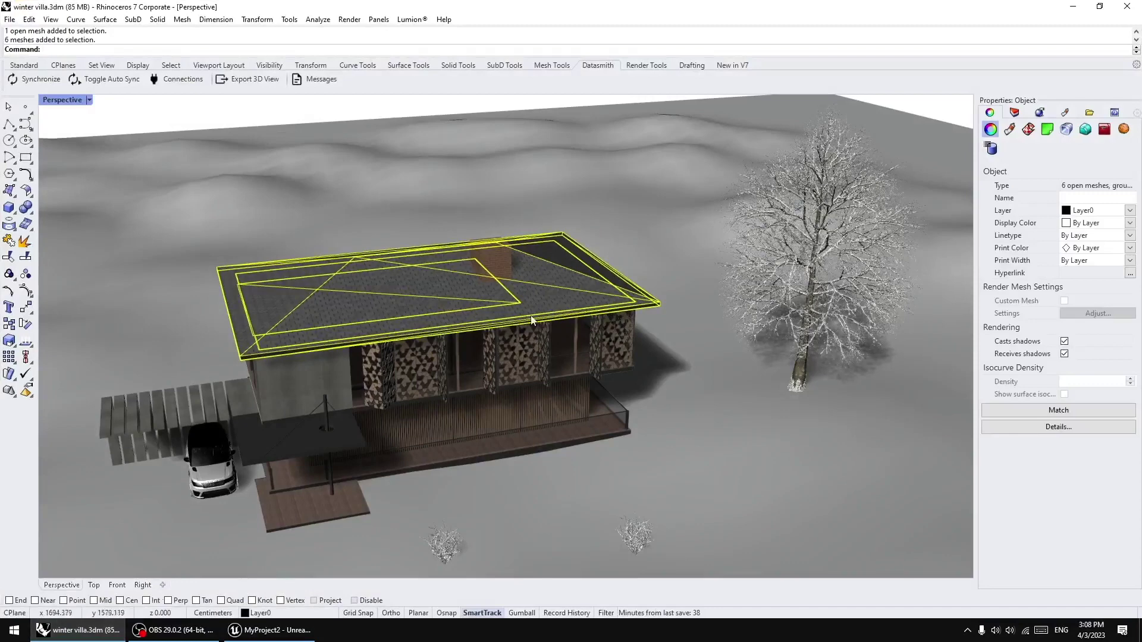
pyautogui.moveTo(598, 65); pyautogui.dragTo(398, 347)
pyautogui.moveTo(387, 205); pyautogui.dragTo(476, 178)
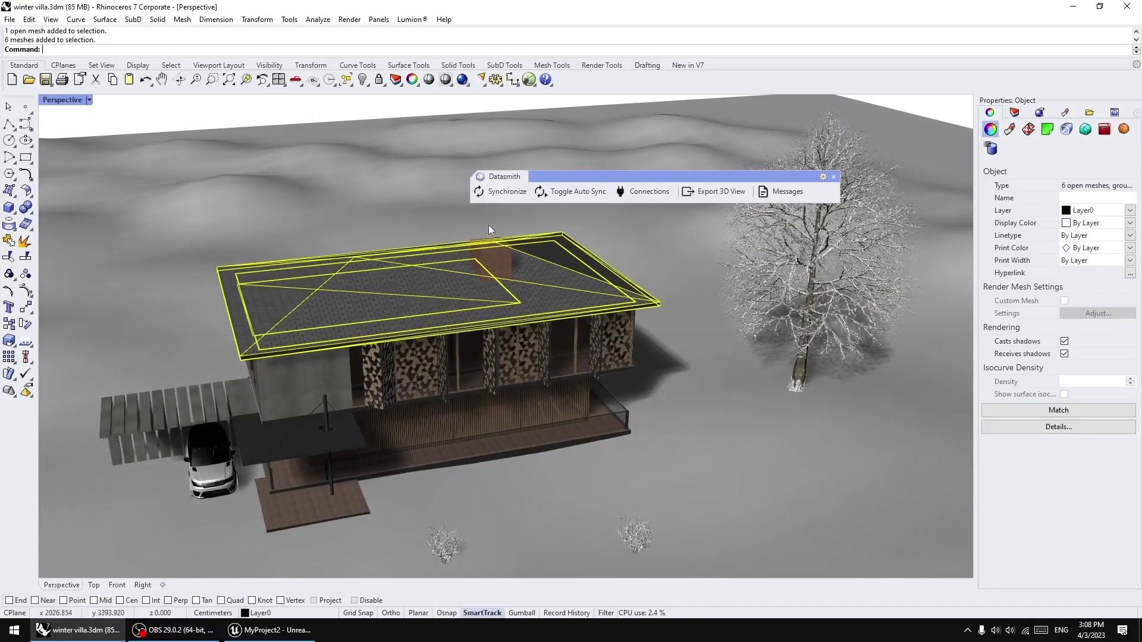
pyautogui.moveTo(499, 176); pyautogui.dragTo(362, 175)
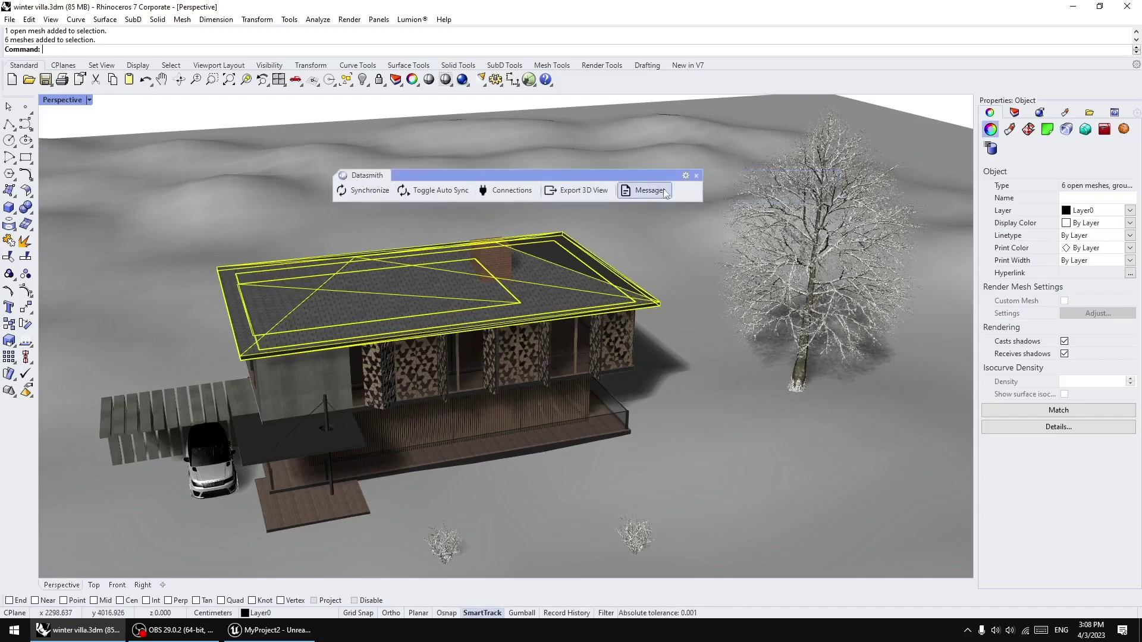
pyautogui.click(695, 176)
# Show the Datasmith toolbar as a floating toolbar above the villa, widened to fit all its commands
pyautogui.rightClick(729, 68)
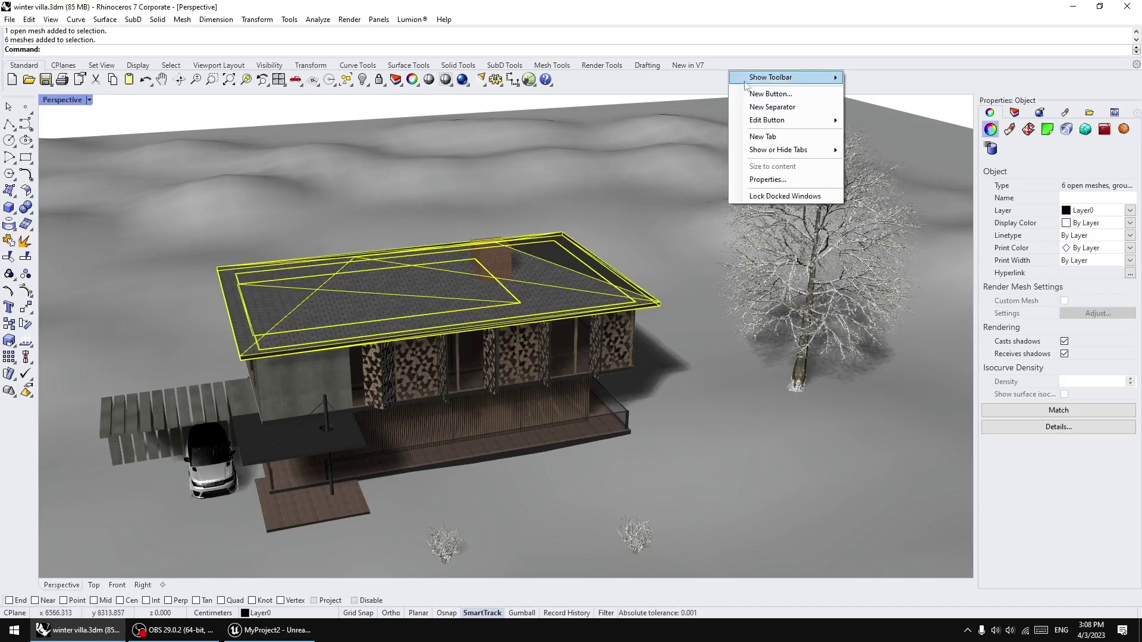
pyautogui.moveTo(757, 83)
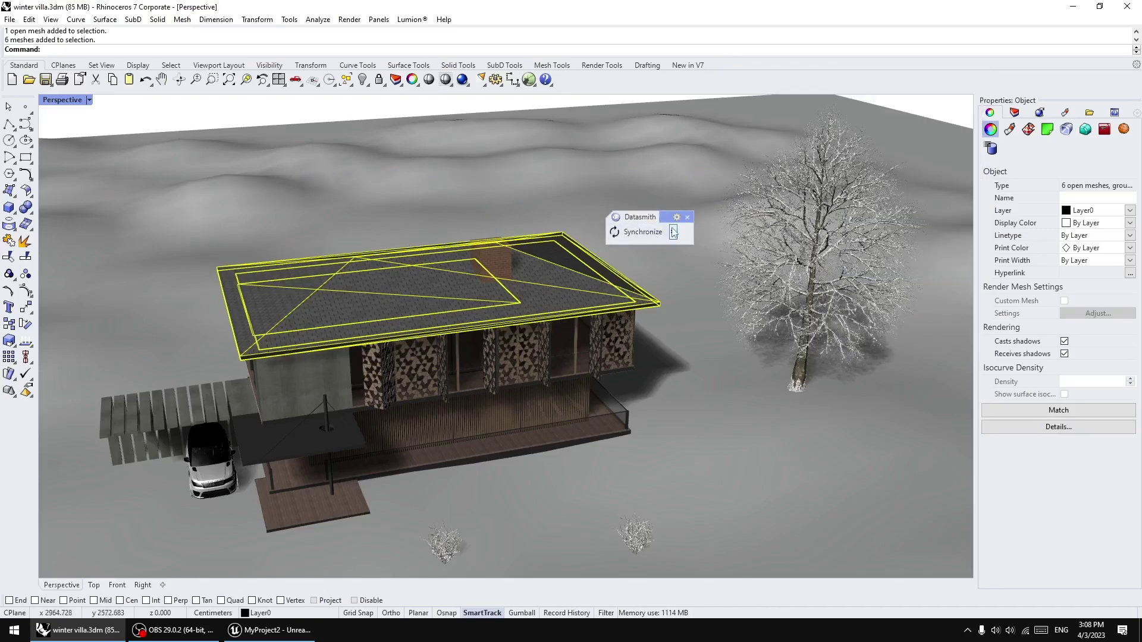
pyautogui.click(674, 232)
pyautogui.click(640, 217)
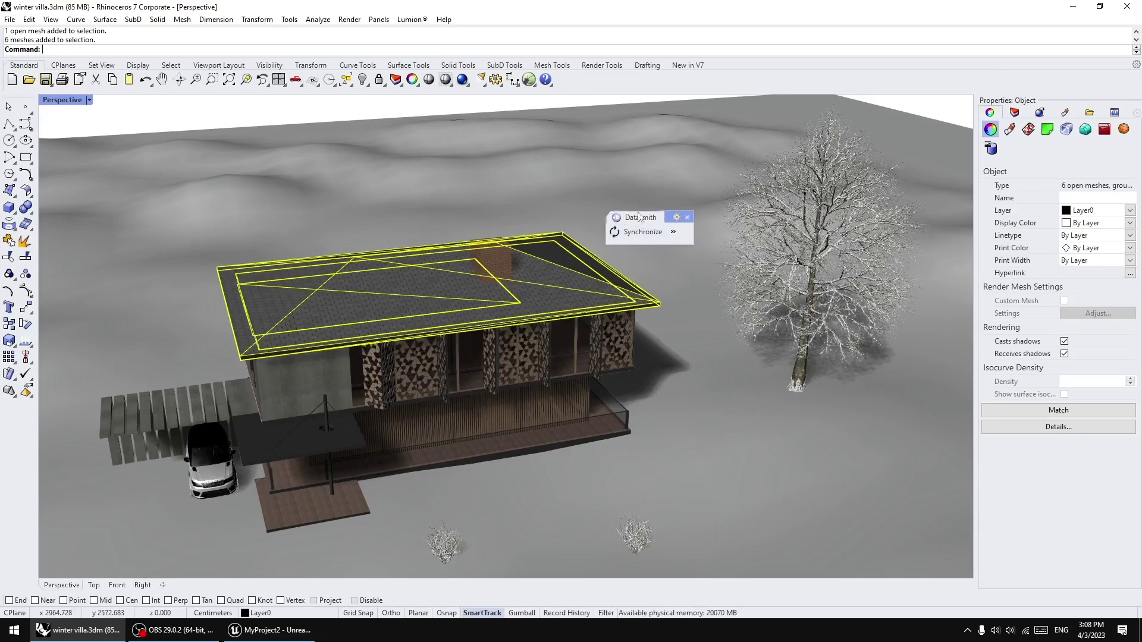
pyautogui.moveTo(639, 217); pyautogui.dragTo(589, 156)
# Show the duplicate Datasmith 00 toolbar, move it away from the first one and close it
pyautogui.rightClick(751, 69)
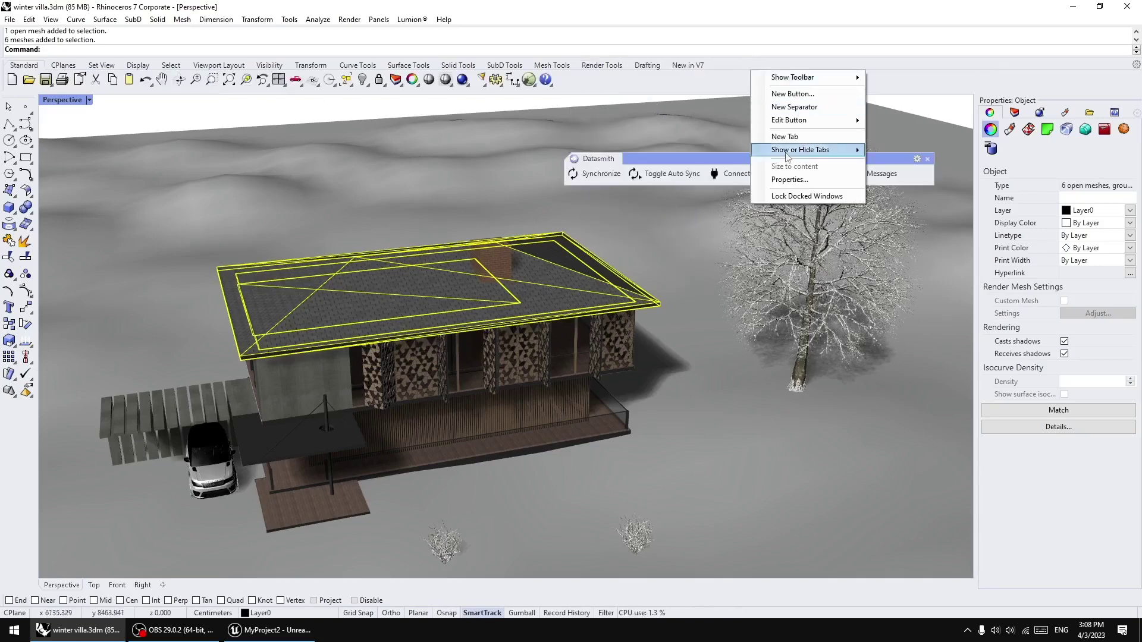
pyautogui.moveTo(797, 77)
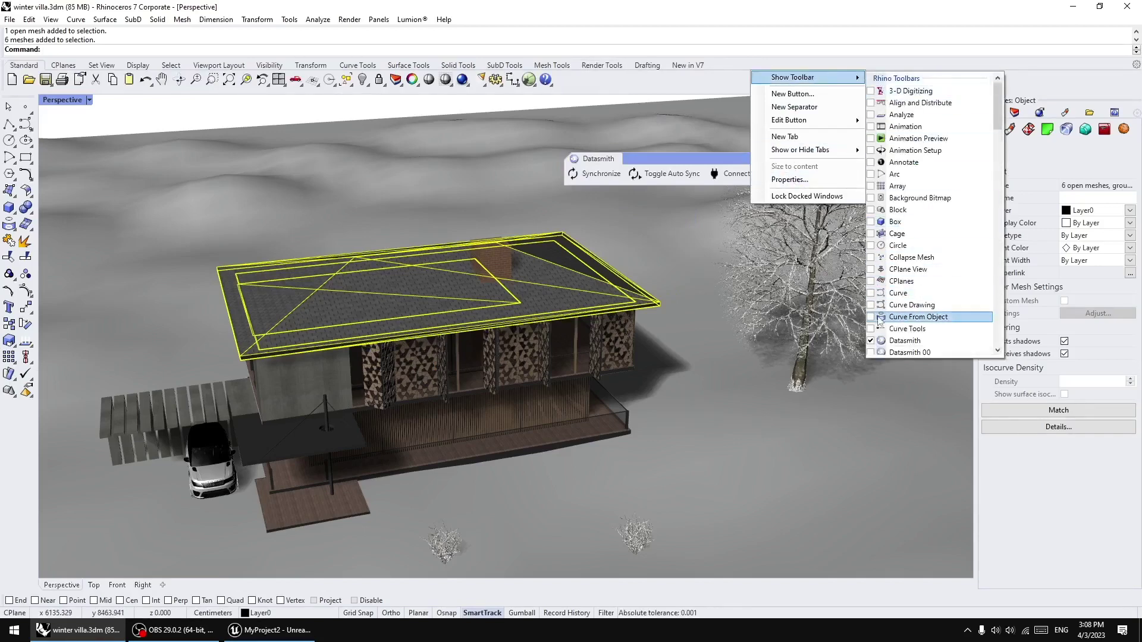
pyautogui.scroll(-1, 875, 324)
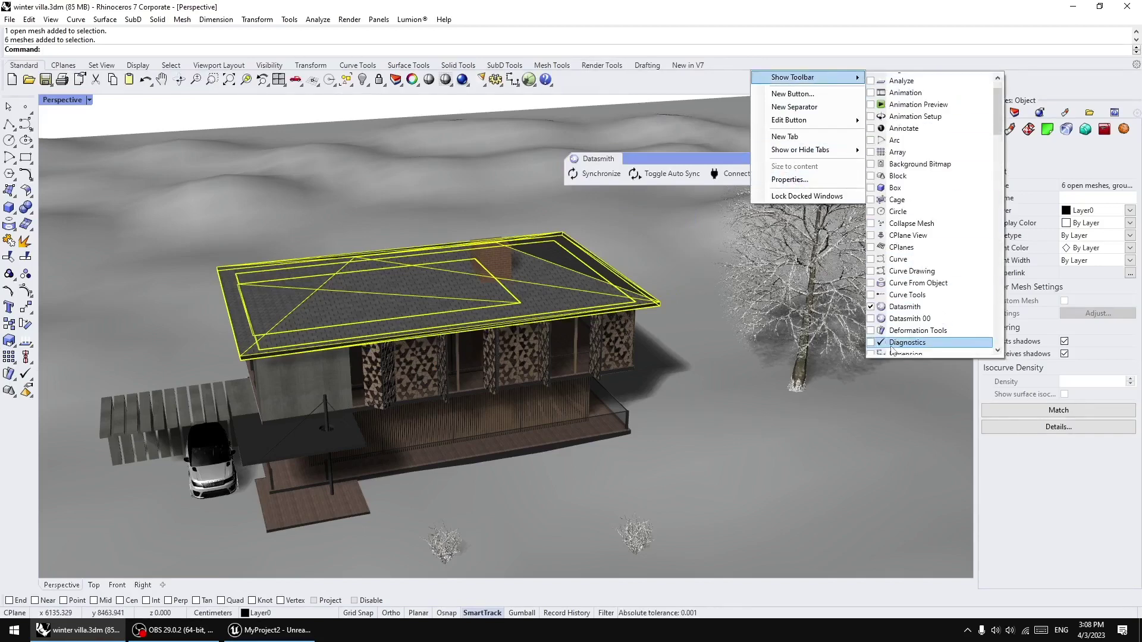
pyautogui.click(872, 320)
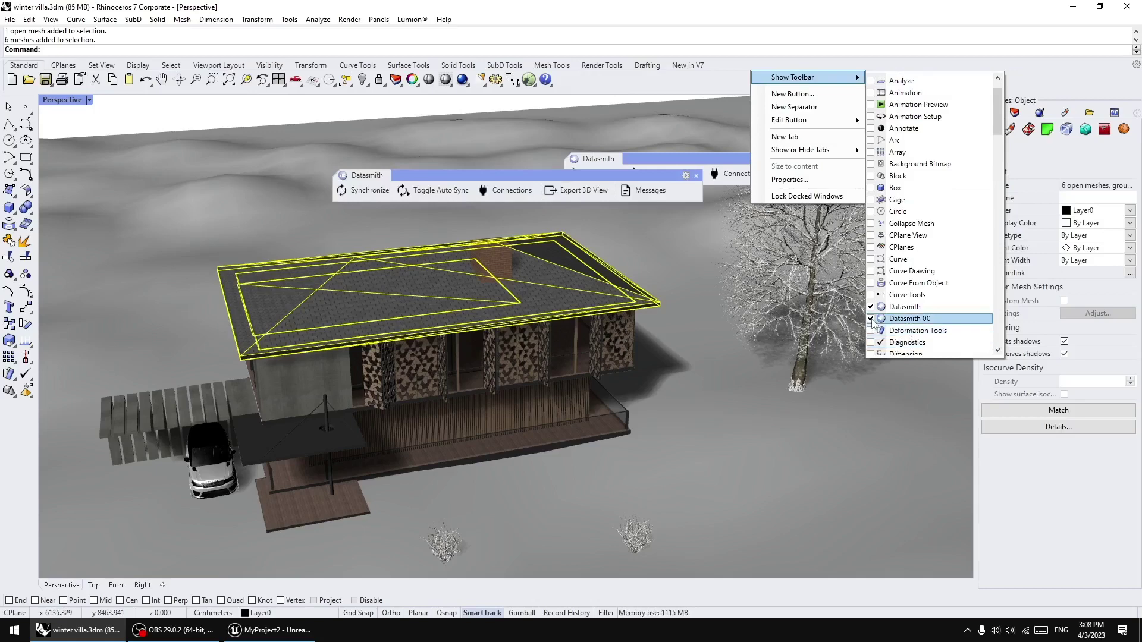
pyautogui.moveTo(417, 175); pyautogui.dragTo(316, 236)
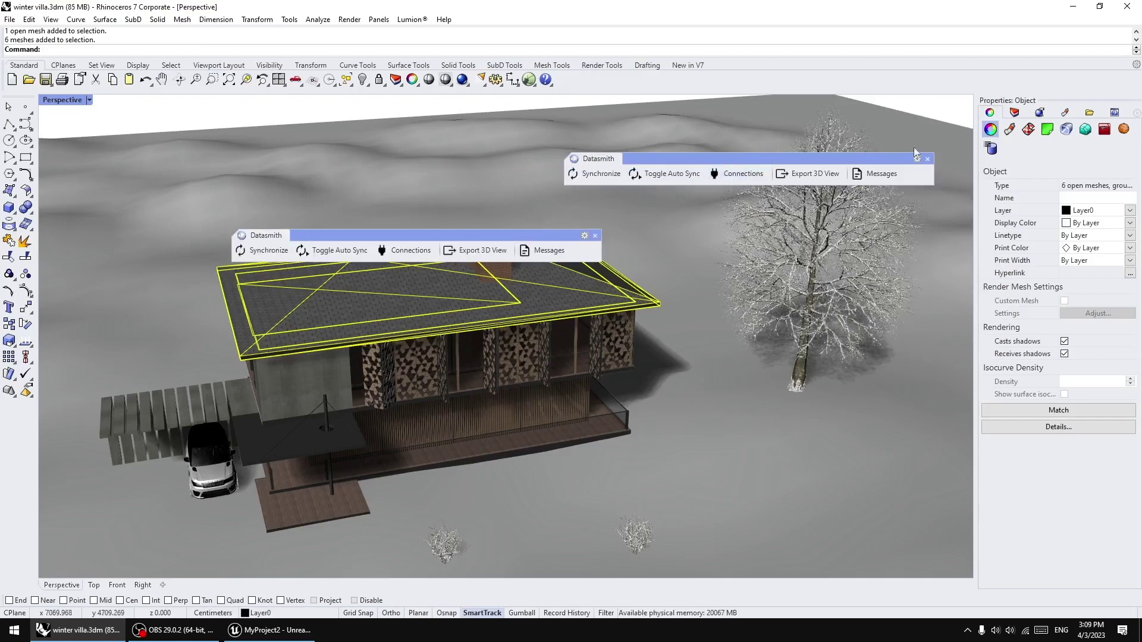
pyautogui.click(595, 235)
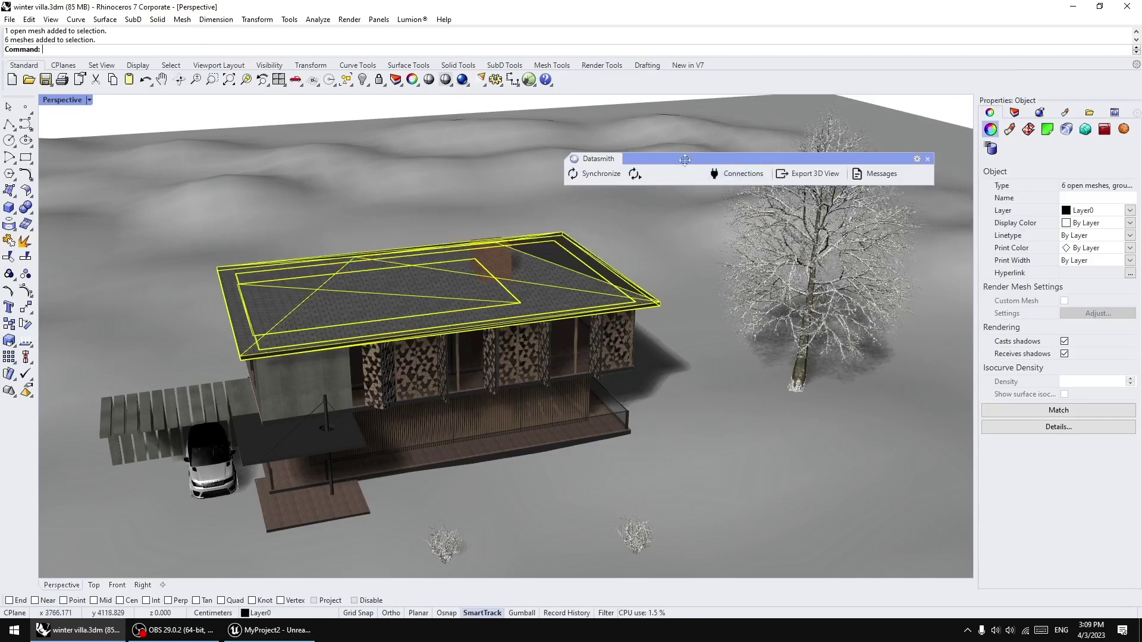
# Dock the floating Datasmith toolbar in the main toolbar group after New in V7
pyautogui.moveTo(685, 159); pyautogui.dragTo(730, 74)
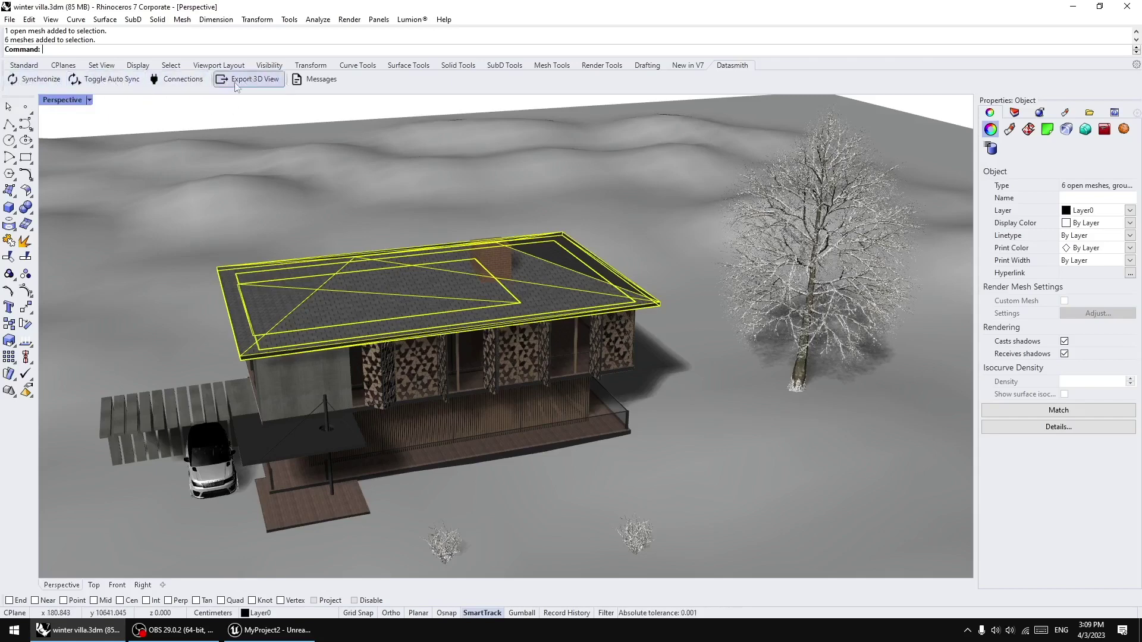
# Check the Datasmith Direct Link connection status and the Datasmith messages, closing both windows
pyautogui.click(178, 79)
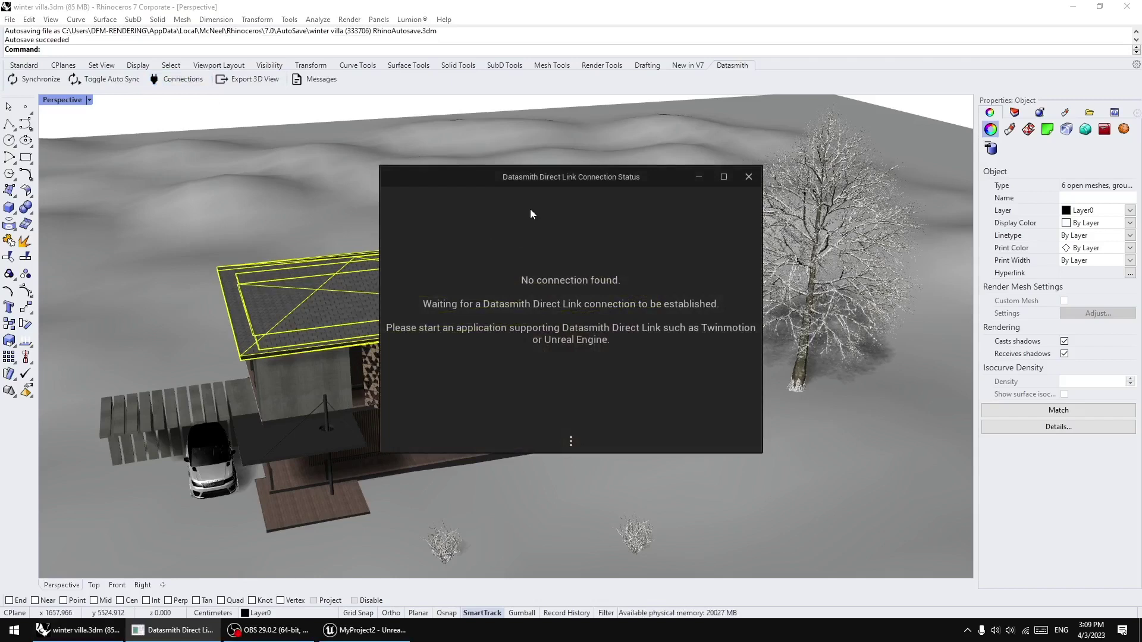
pyautogui.click(749, 179)
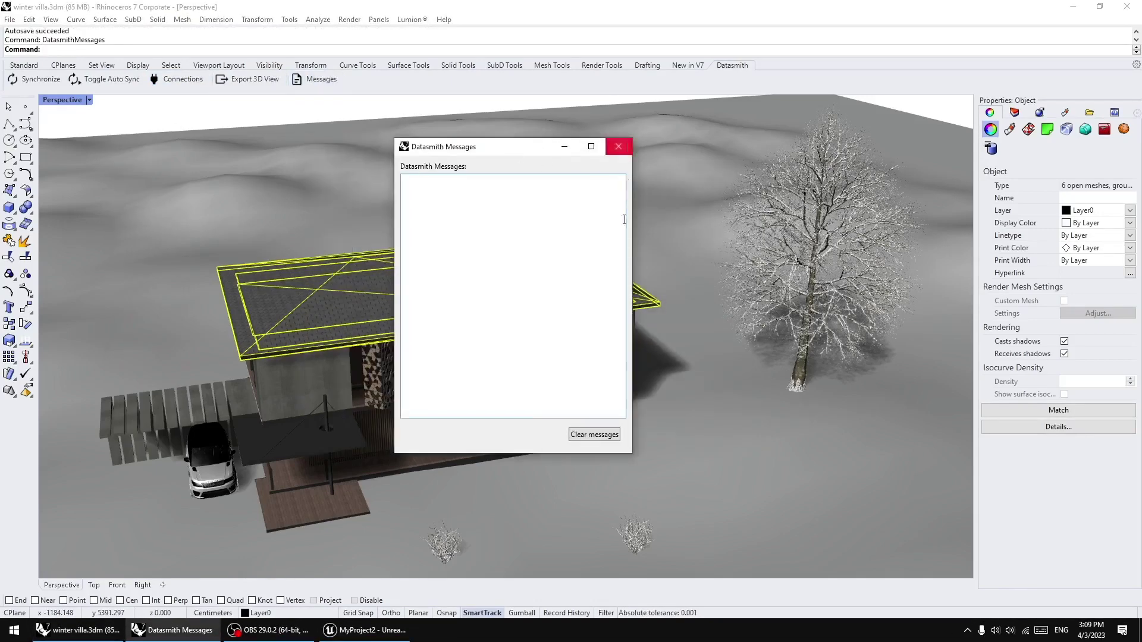
pyautogui.click(618, 147)
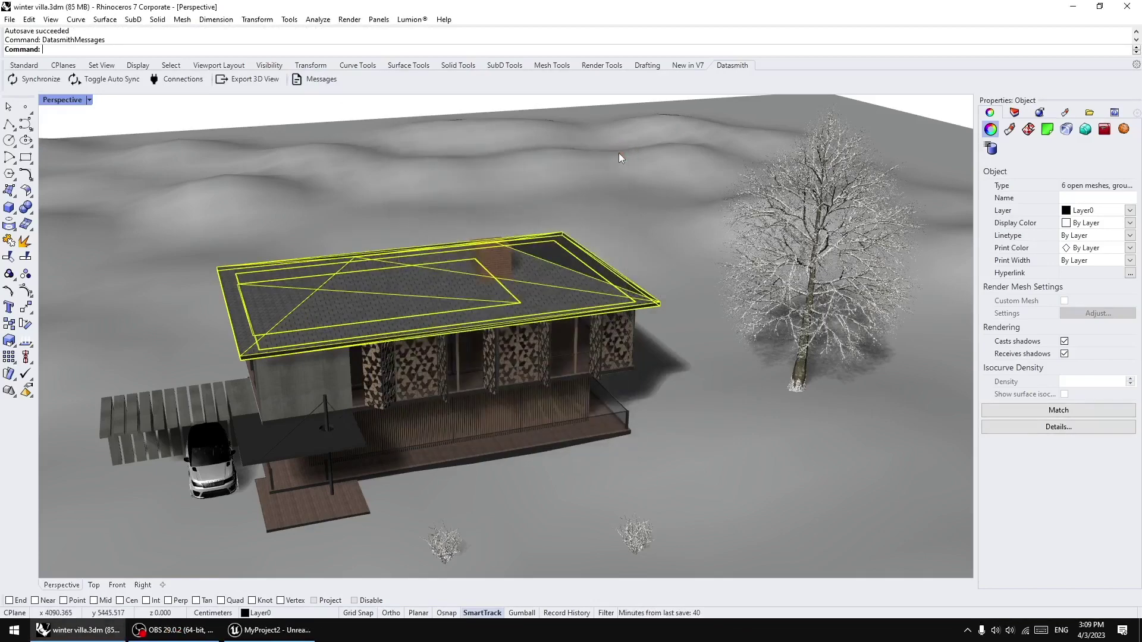
# Examine how the villa's roof, upper concrete wall and slatted carport are grouped by selecting each of them
pyautogui.click(422, 310)
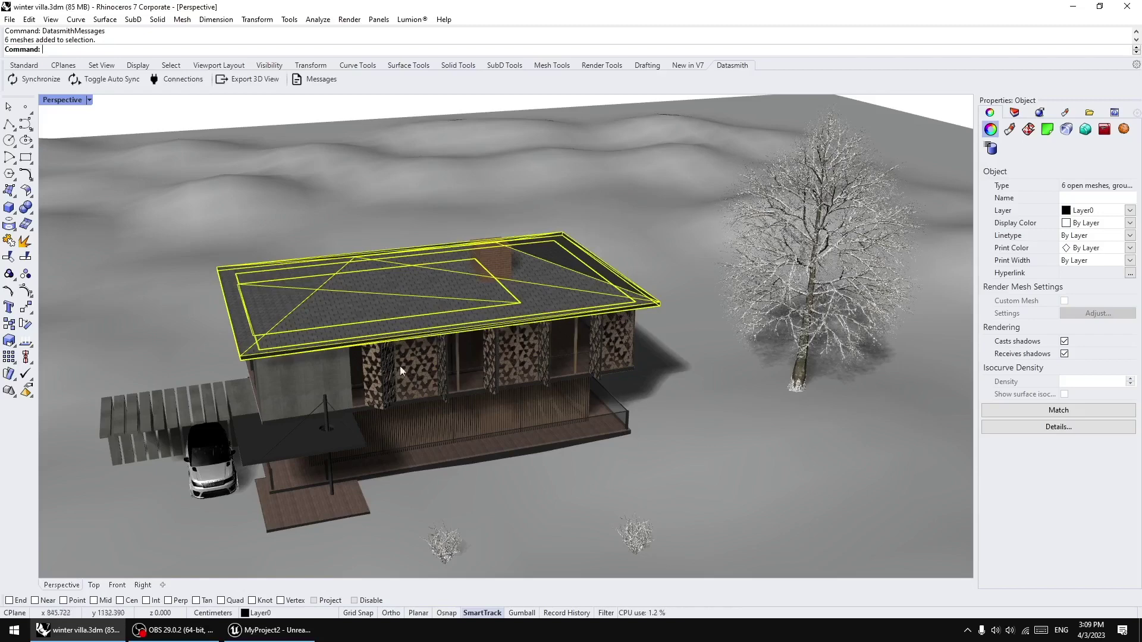
pyautogui.scroll(10, 361, 390)
pyautogui.scroll(-12, 405, 345)
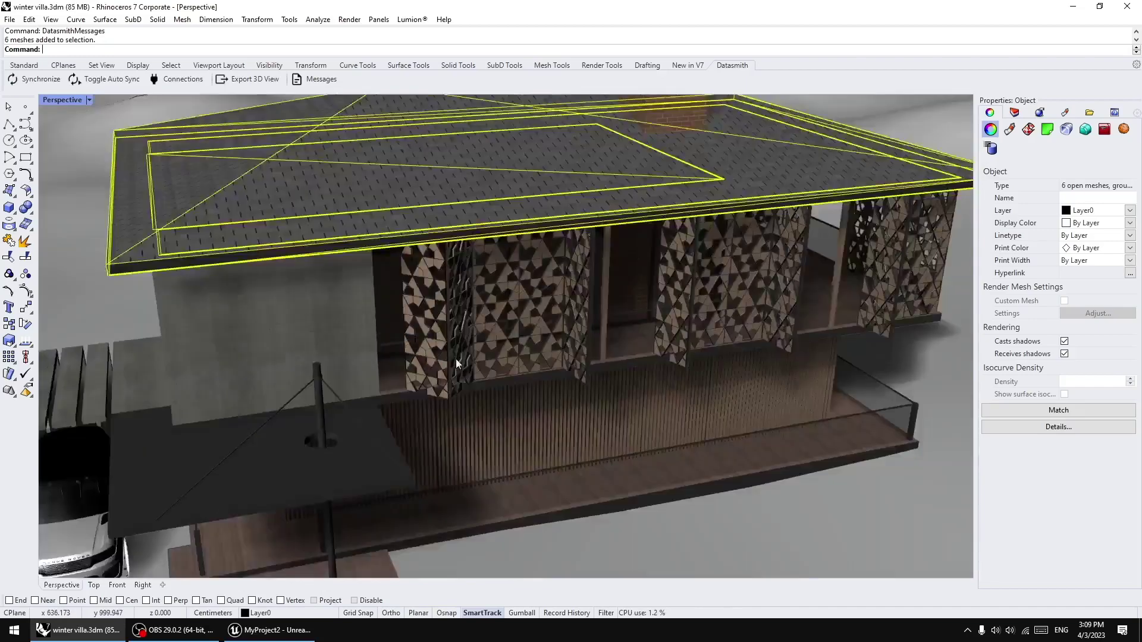
pyautogui.scroll(4, 373, 370)
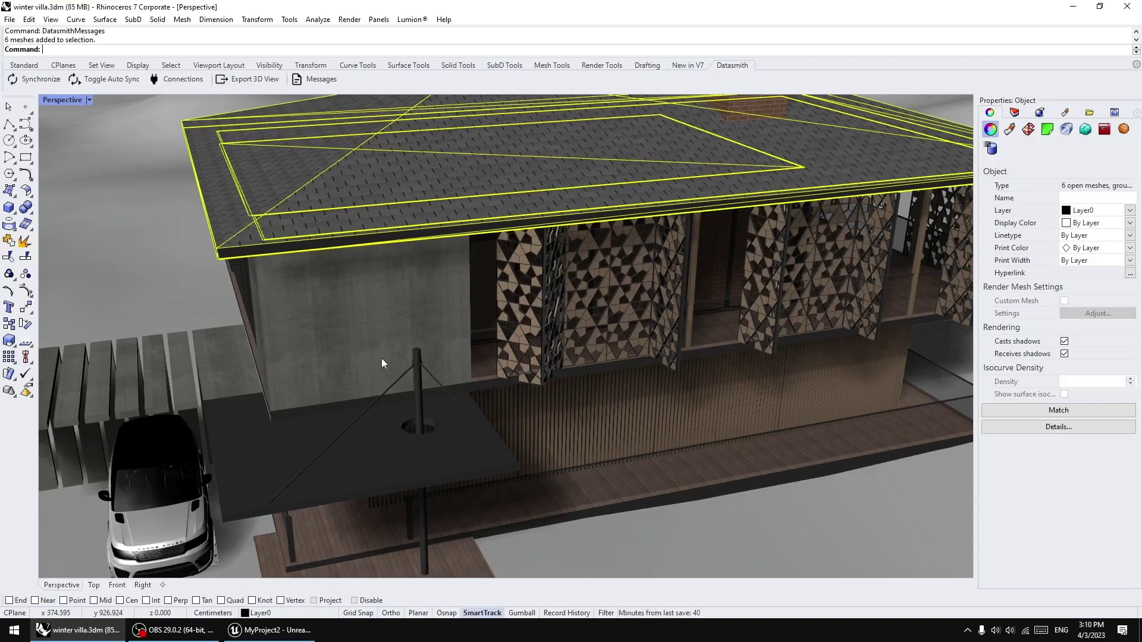
pyautogui.click(353, 310)
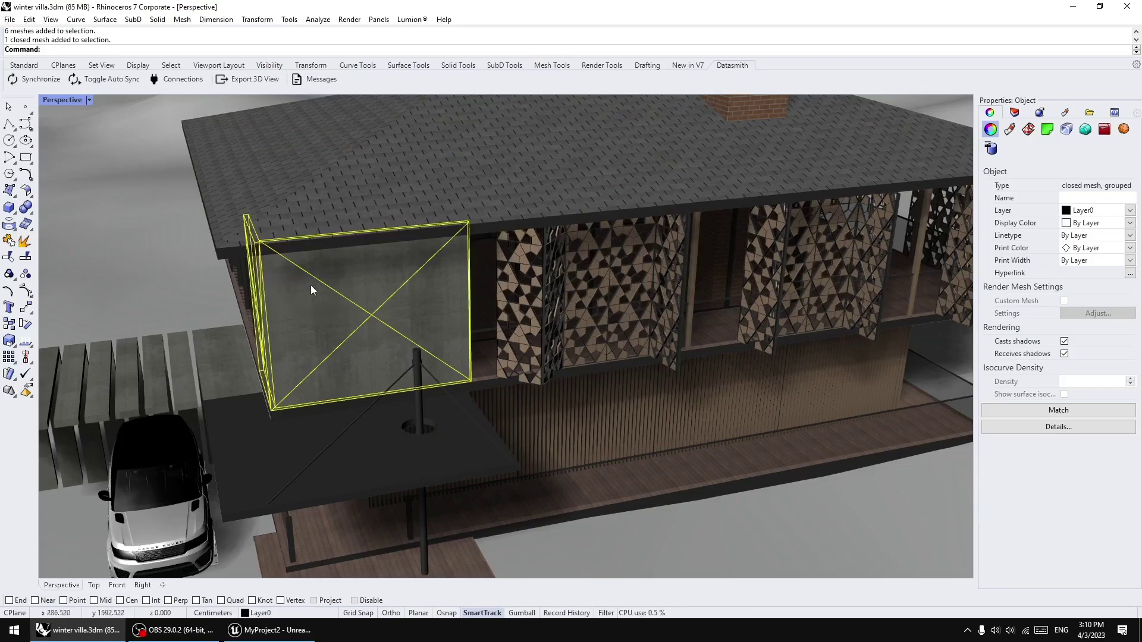
pyautogui.moveTo(277, 290); pyautogui.dragTo(367, 322, button='right')
pyautogui.click(471, 304)
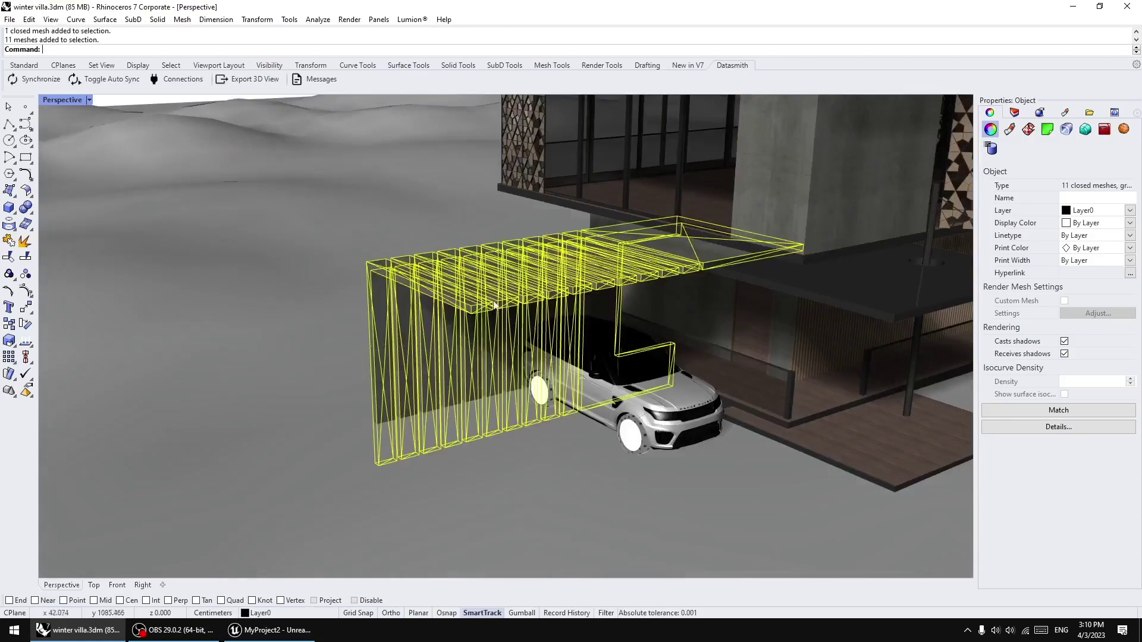
pyautogui.scroll(5, 673, 291)
pyautogui.scroll(-10, 647, 283)
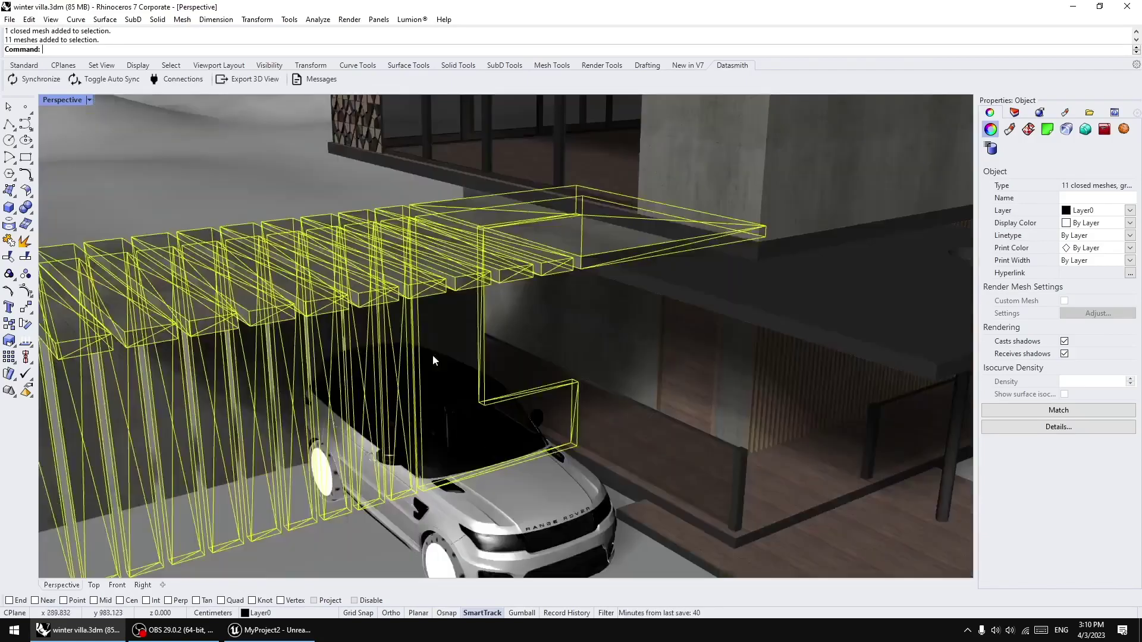
# Examine the villa's concrete walls, glazed interior, patterned facade panels and surroundings for their materials and modelled detail
pyautogui.scroll(5, 586, 178)
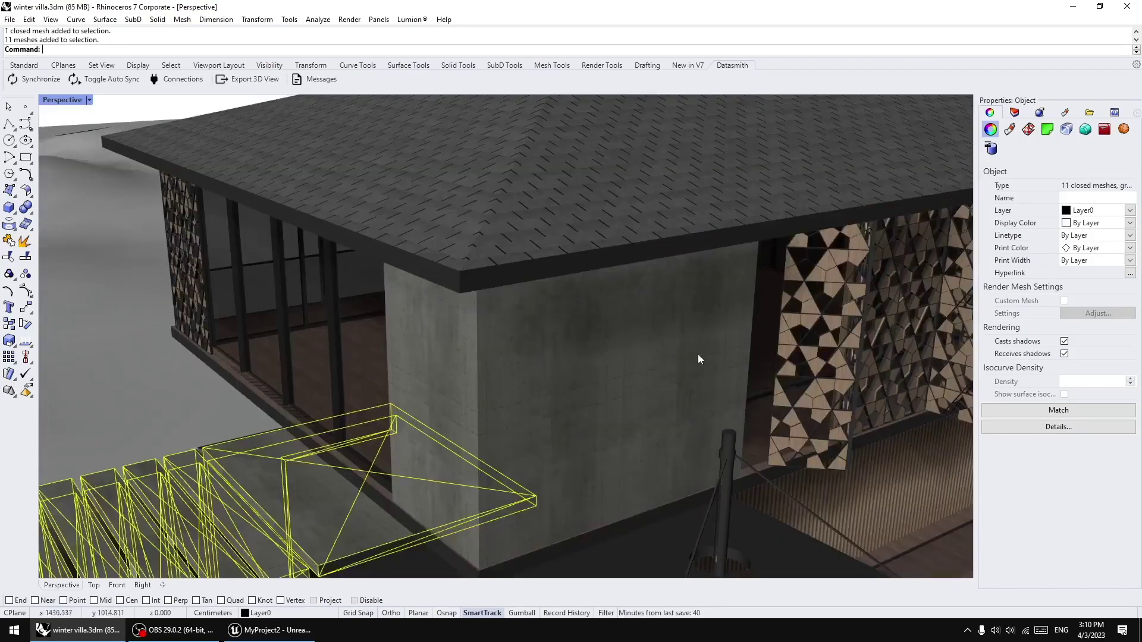
pyautogui.scroll(3, 298, 294)
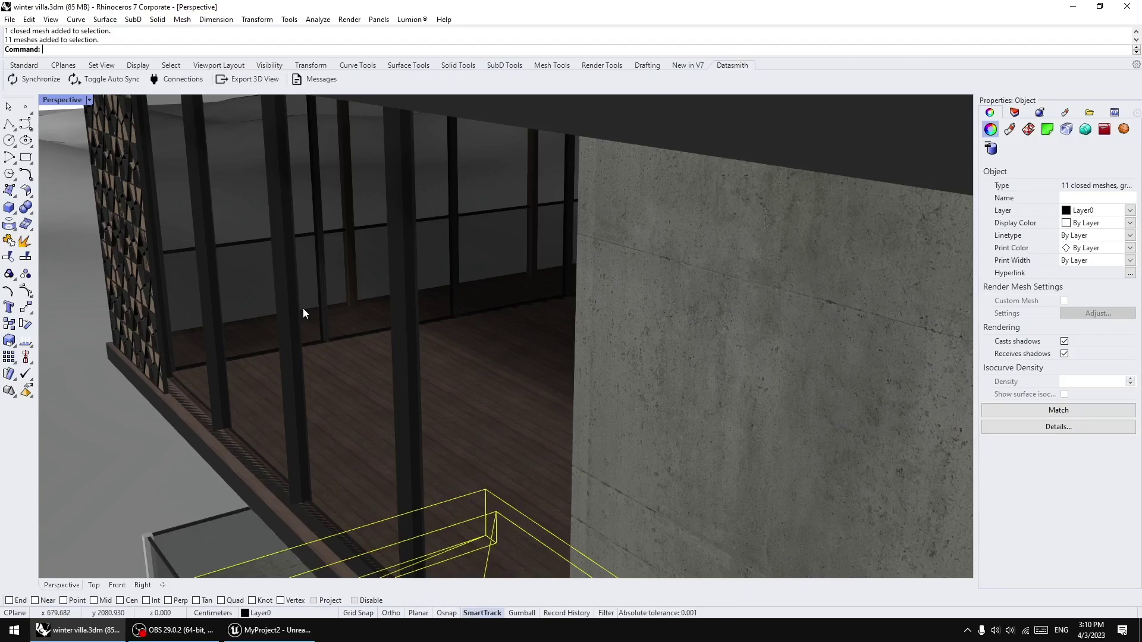
pyautogui.scroll(-10, 302, 308)
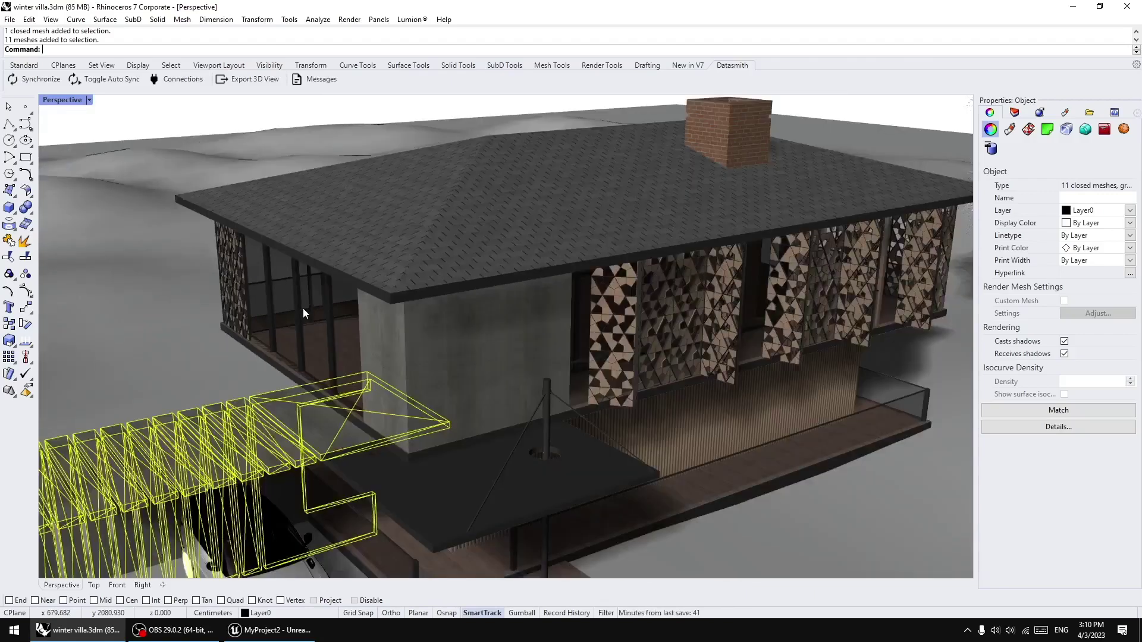
pyautogui.scroll(6, 442, 359)
pyautogui.scroll(-8, 445, 283)
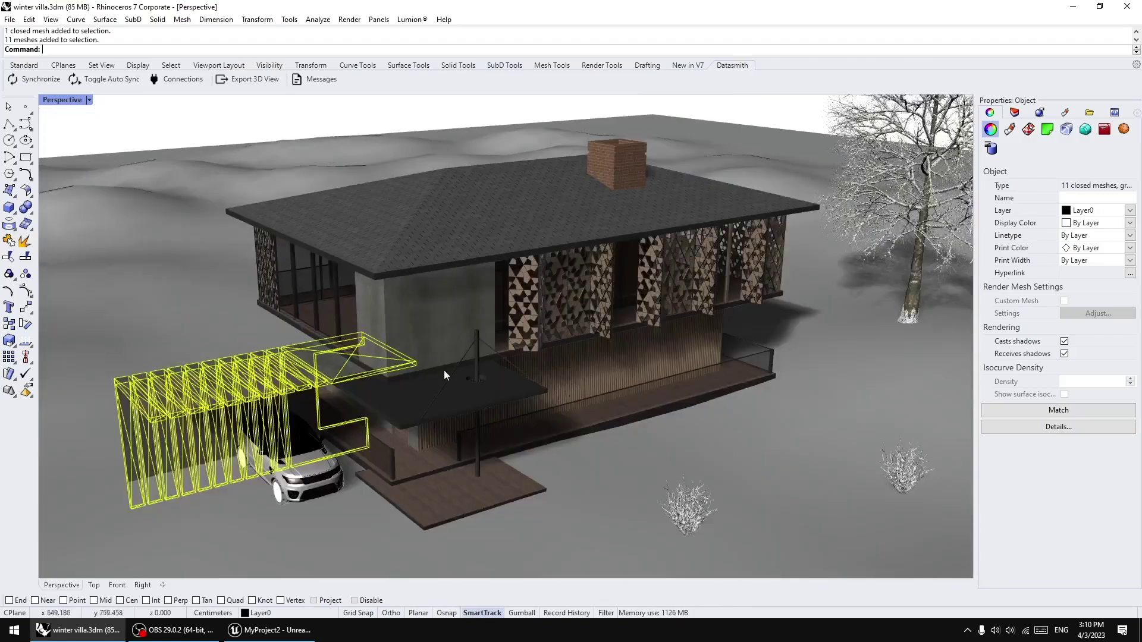
pyautogui.scroll(6, 529, 355)
pyautogui.scroll(3, 458, 319)
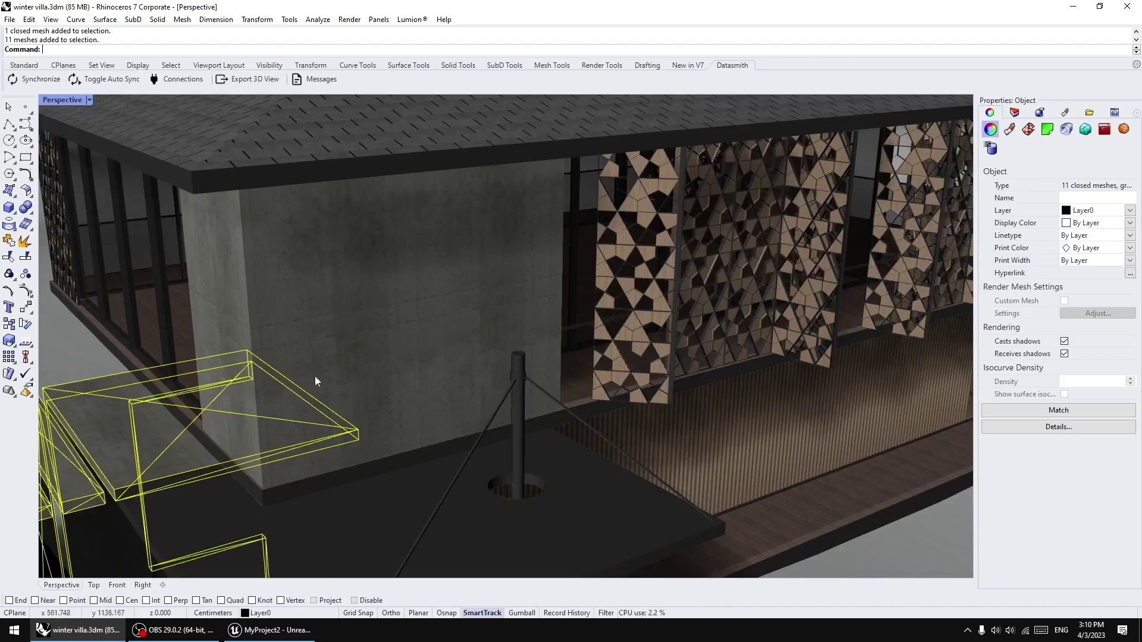
pyautogui.scroll(-10, 335, 384)
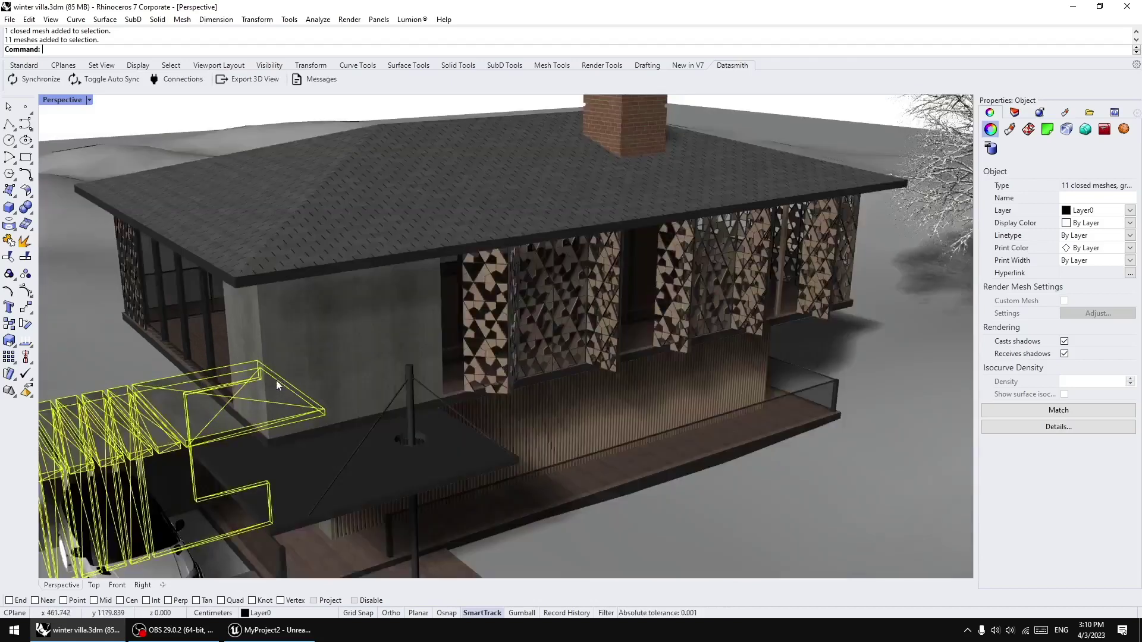
pyautogui.scroll(3, 383, 289)
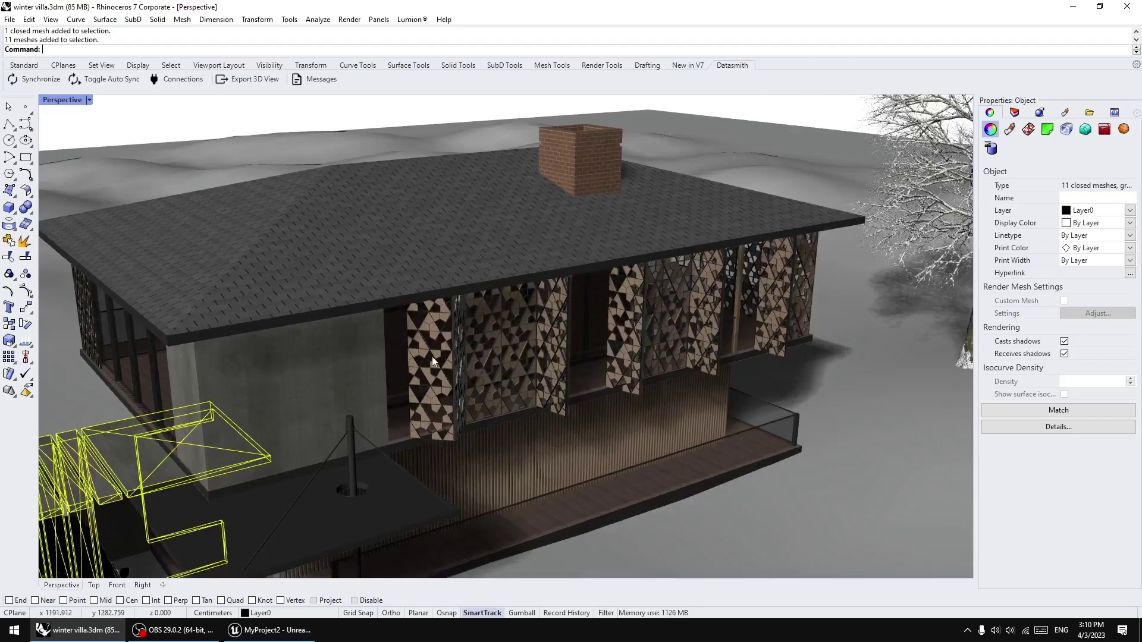
pyautogui.scroll(-5, 432, 355)
pyautogui.scroll(6, 756, 266)
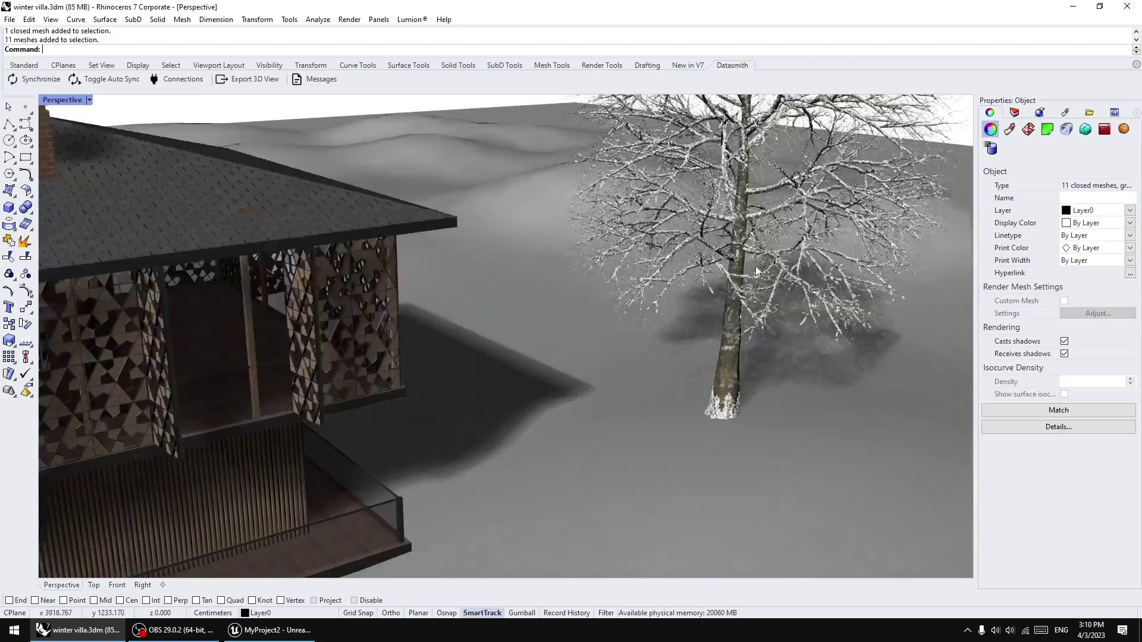
# Delete the large snow-covered tree group beside the villa
pyautogui.click(756, 266)
pyautogui.scroll(-3, 660, 321)
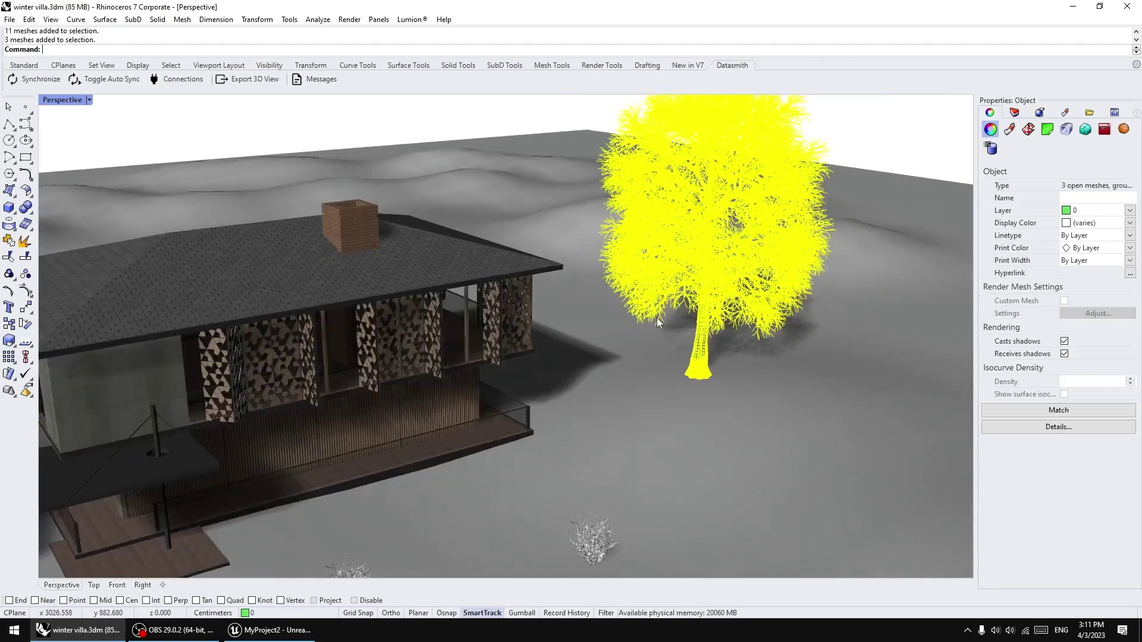
pyautogui.scroll(-2, 658, 322)
pyautogui.scroll(8, 673, 330)
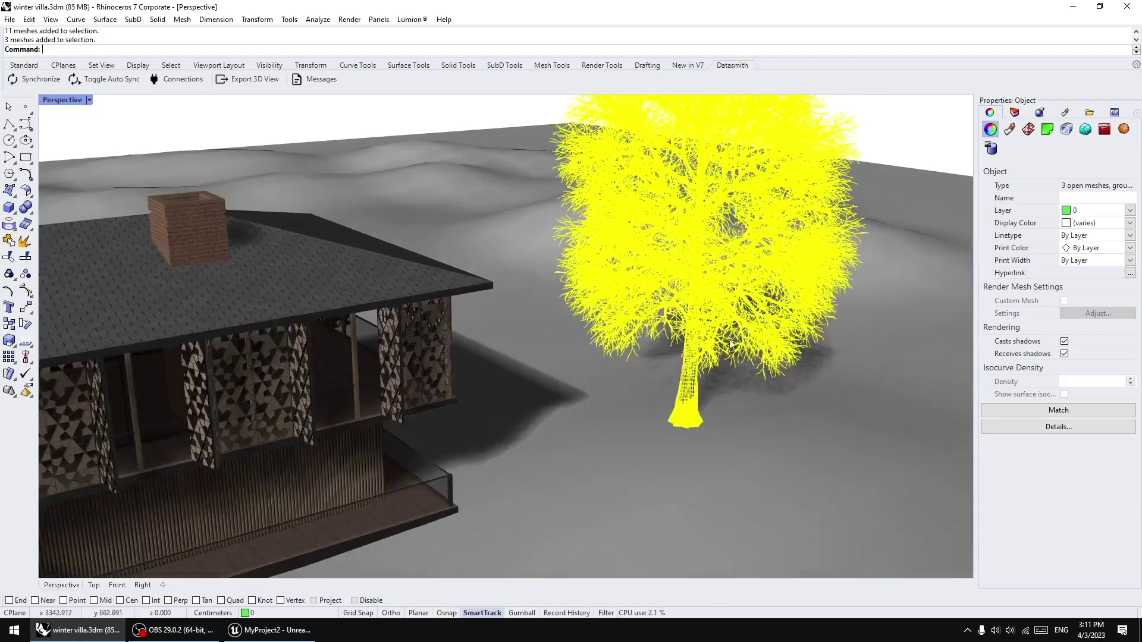
pyautogui.scroll(-5, 663, 326)
pyautogui.press('Delete')
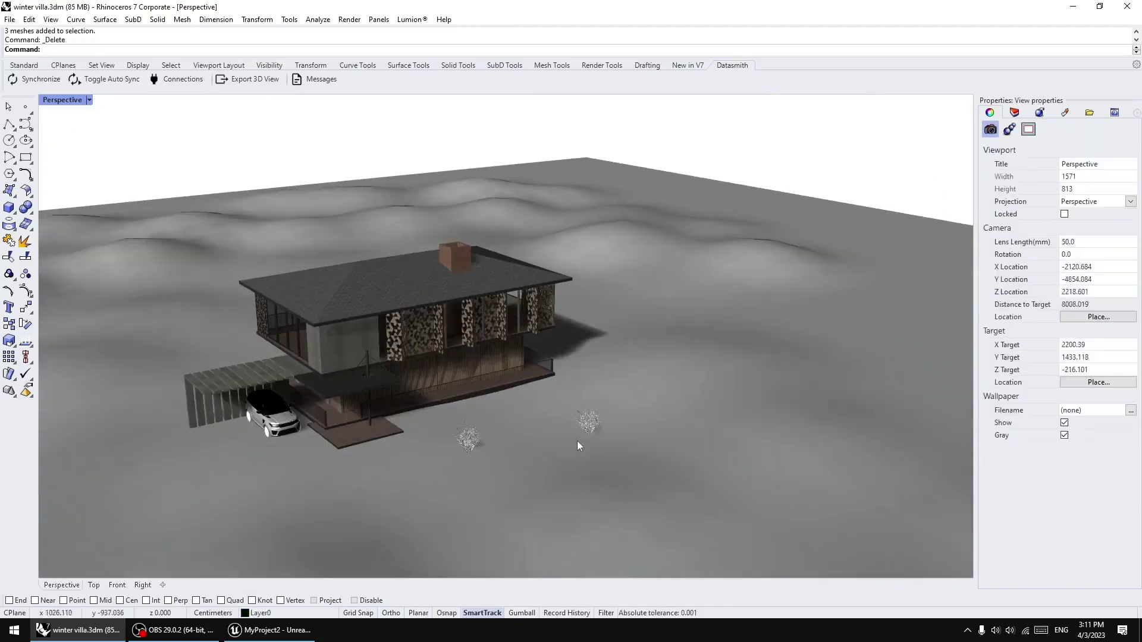
# Delete the open mesh of the snowy shrub farther from the entrance deck, keeping the shrub nearer to it
pyautogui.scroll(5, 607, 431)
pyautogui.click(616, 388)
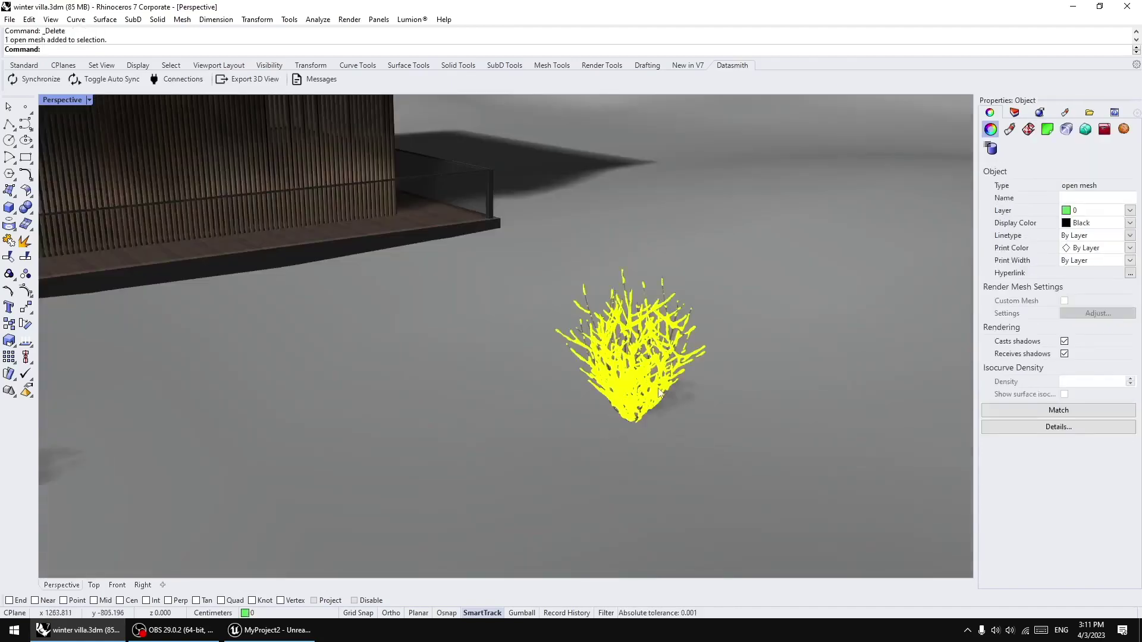
pyautogui.scroll(5, 647, 393)
pyautogui.scroll(-5, 645, 393)
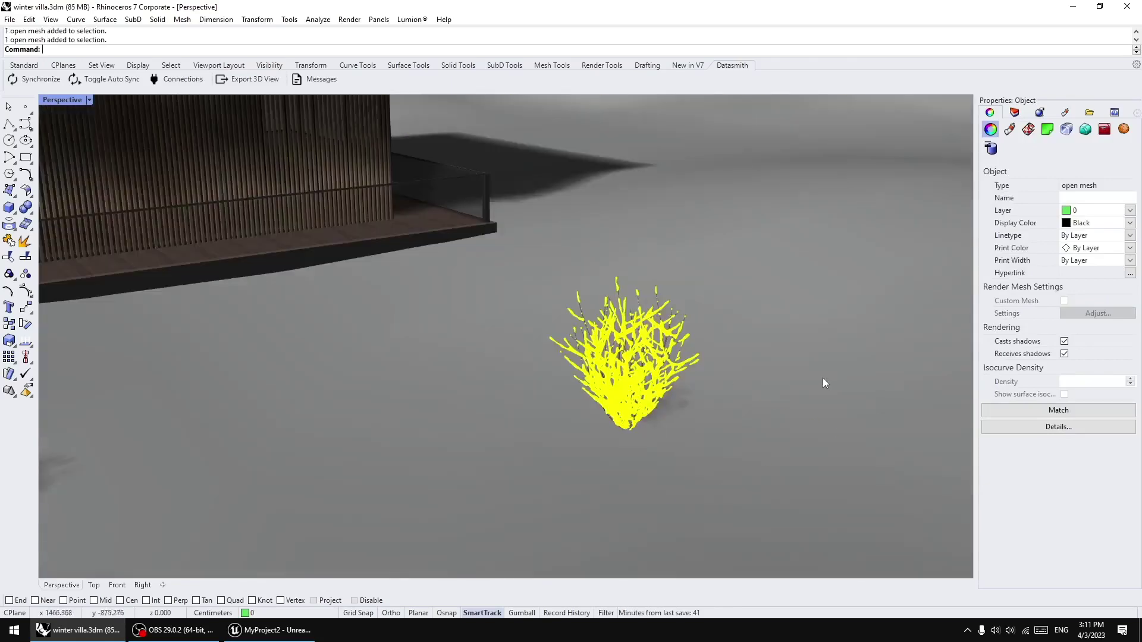
pyautogui.click(662, 393)
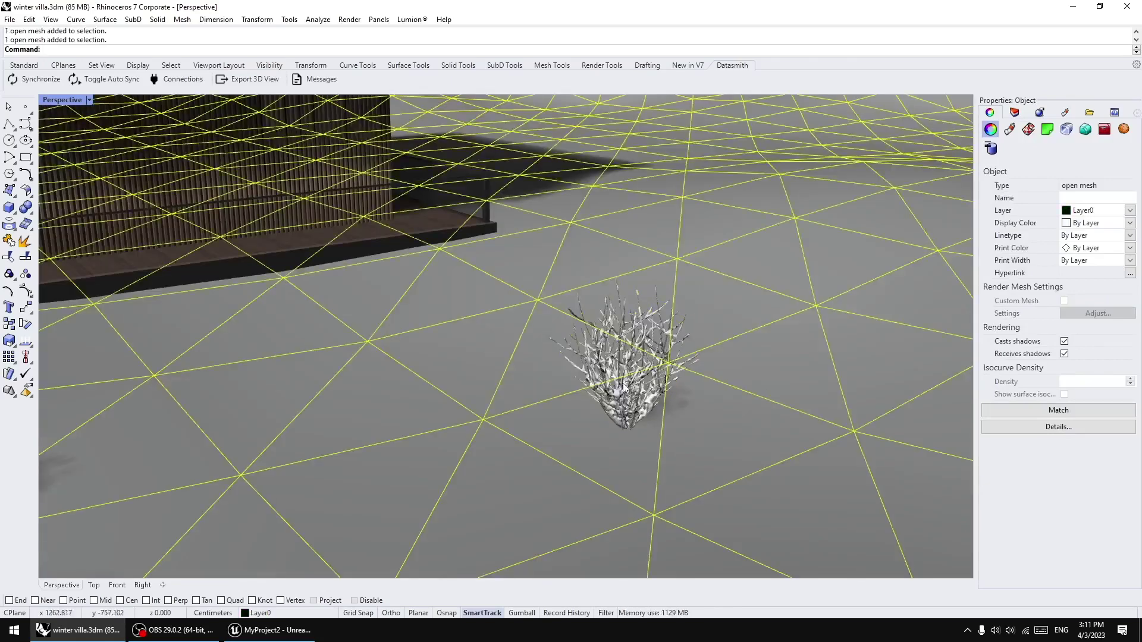
pyautogui.click(623, 390)
pyautogui.scroll(-5, 624, 392)
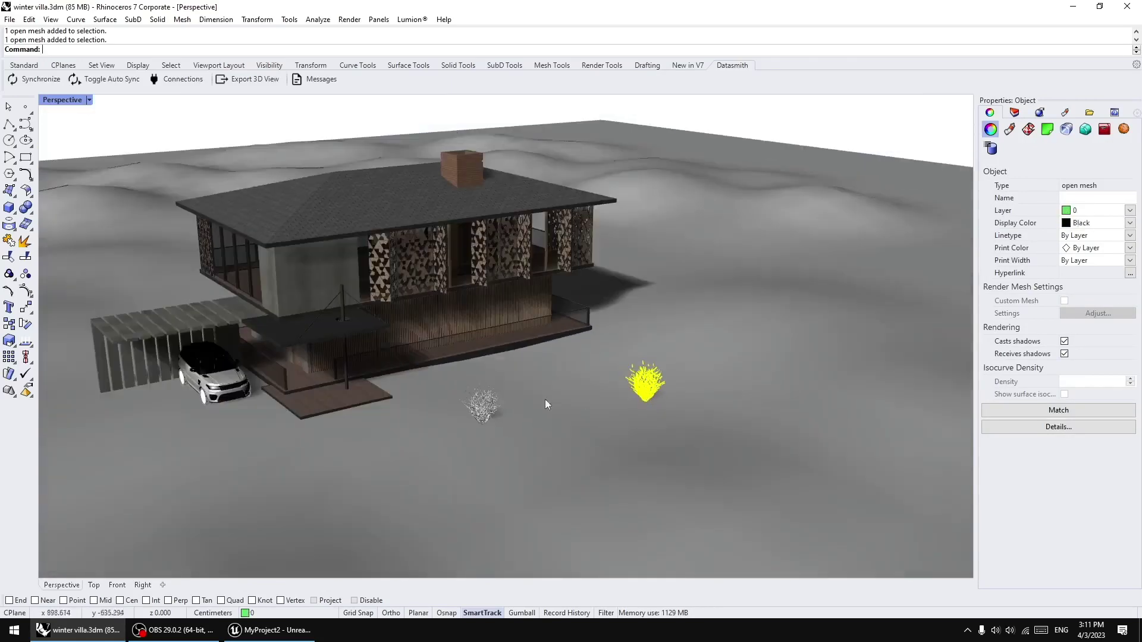
pyautogui.scroll(8, 479, 405)
pyautogui.scroll(-4, 479, 406)
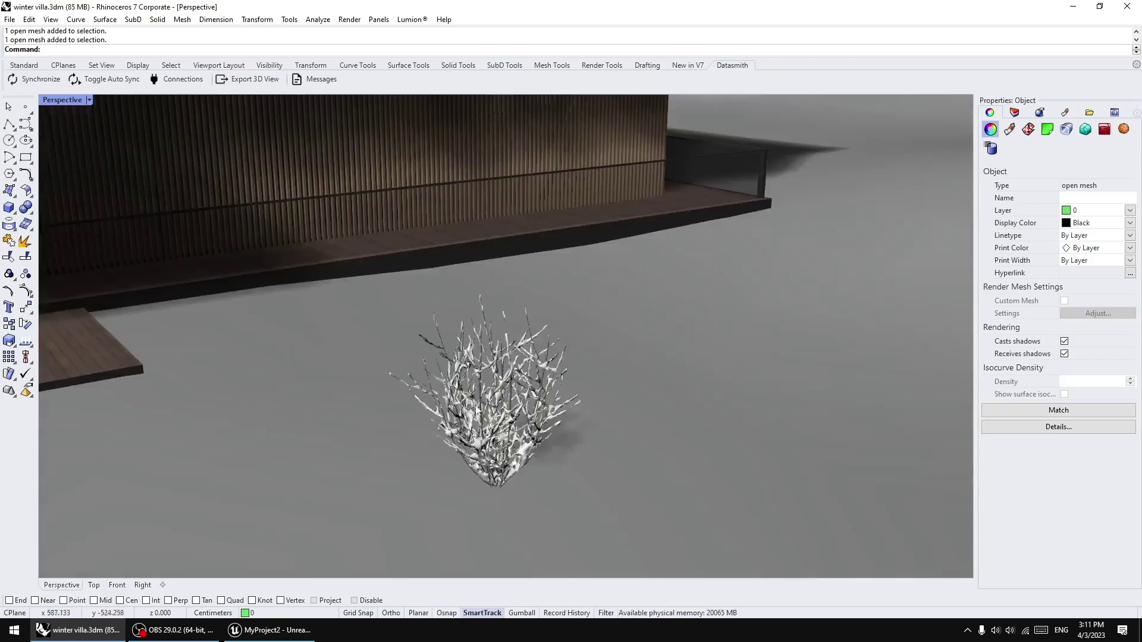
pyautogui.scroll(-5, 476, 409)
pyautogui.press('Delete')
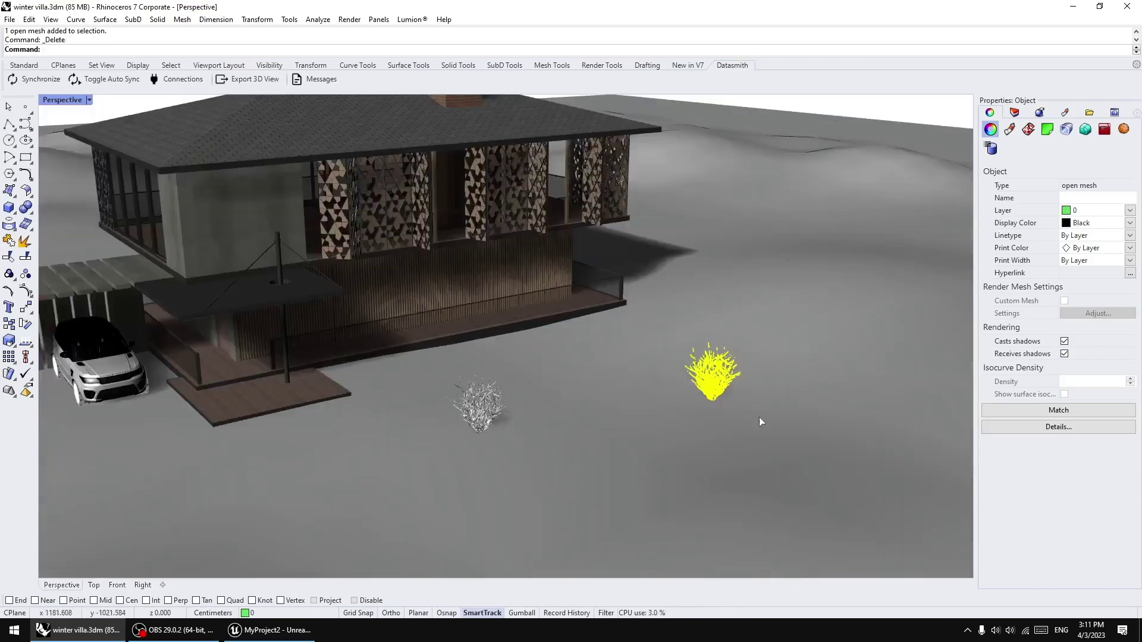
# Delete the remaining closed mesh of the farther shrub
pyautogui.press('Escape')
pyautogui.click(721, 394)
pyautogui.press('Delete')
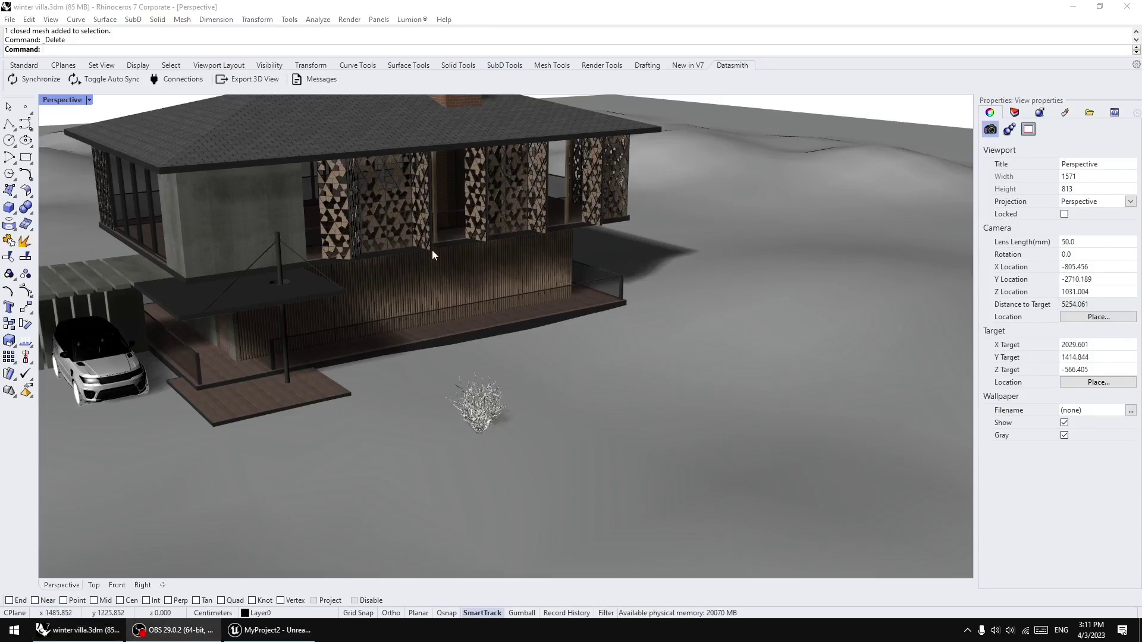
# Select the hilly terrain mesh around the villa and examine its full extent and relief
pyautogui.scroll(-5, 476, 357)
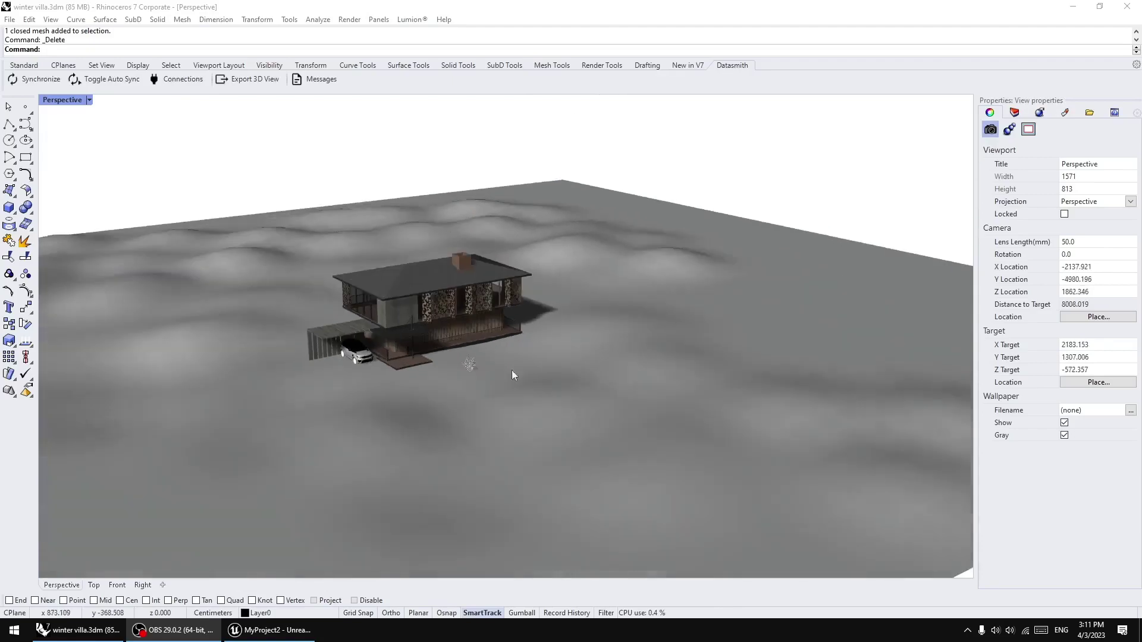
pyautogui.click(582, 389)
pyautogui.scroll(3, 525, 351)
pyautogui.scroll(-3, 582, 395)
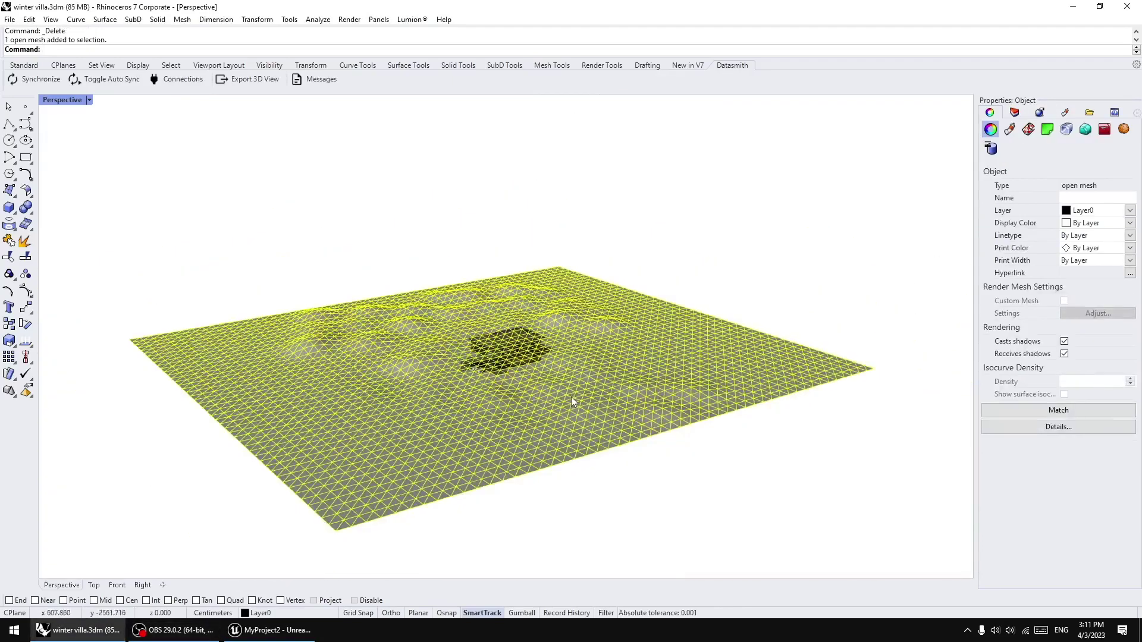
pyautogui.scroll(3, 565, 392)
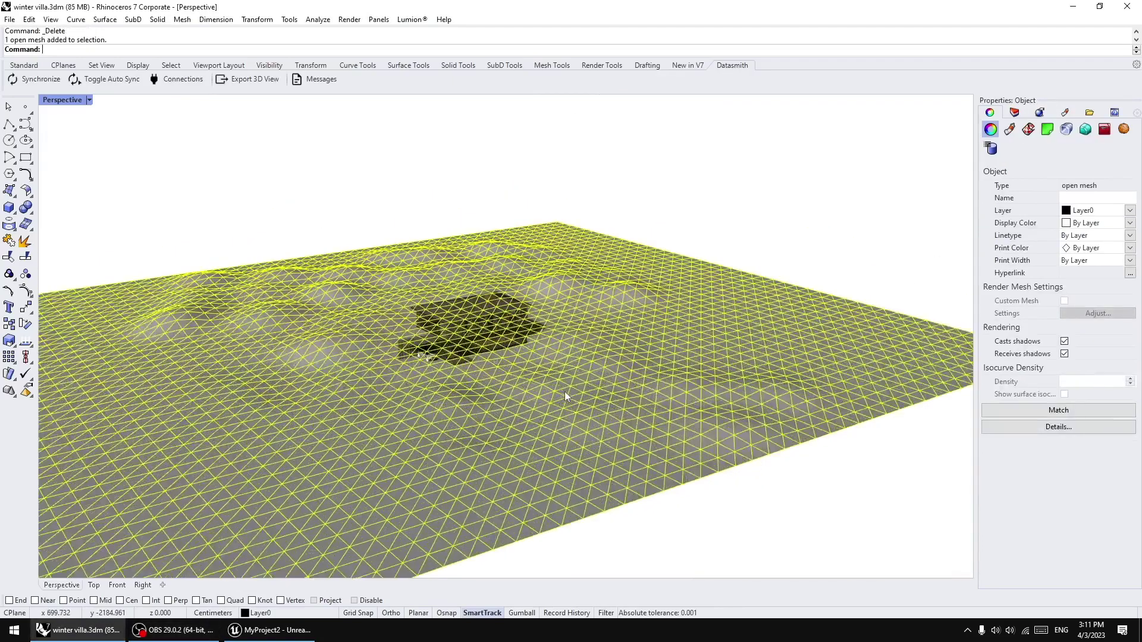
pyautogui.click(775, 140)
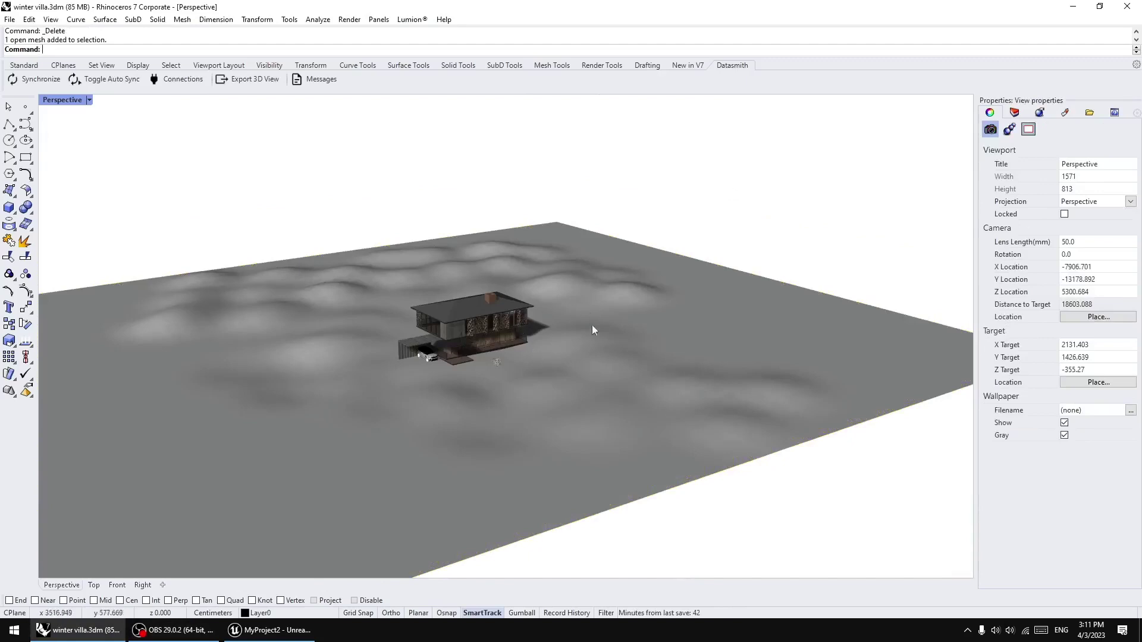
pyautogui.scroll(3, 685, 397)
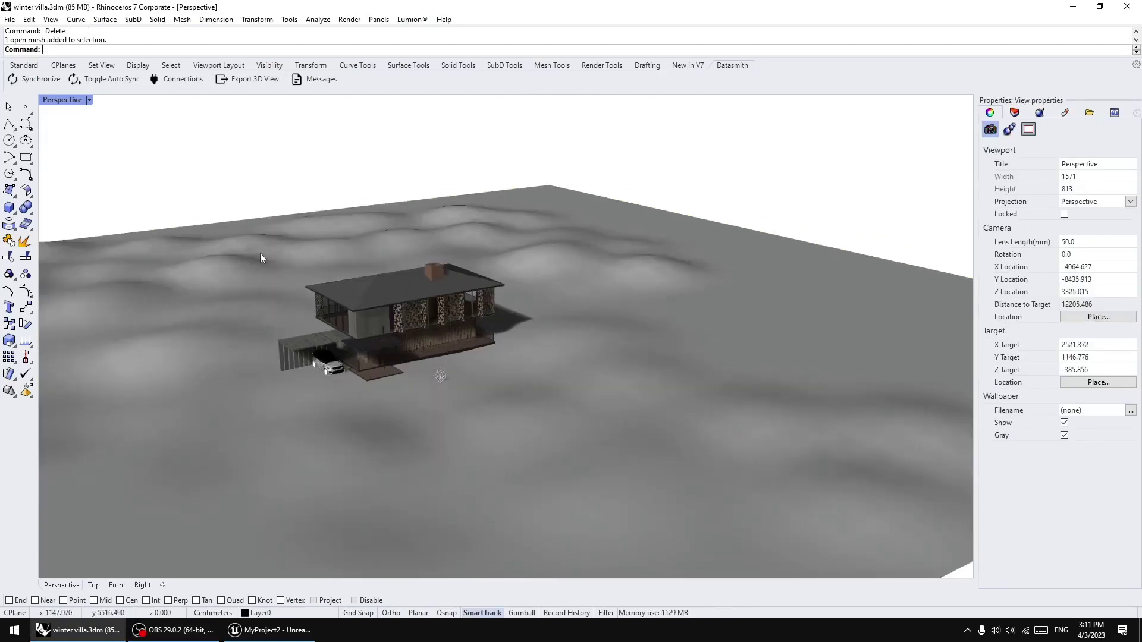
pyautogui.scroll(4, 529, 235)
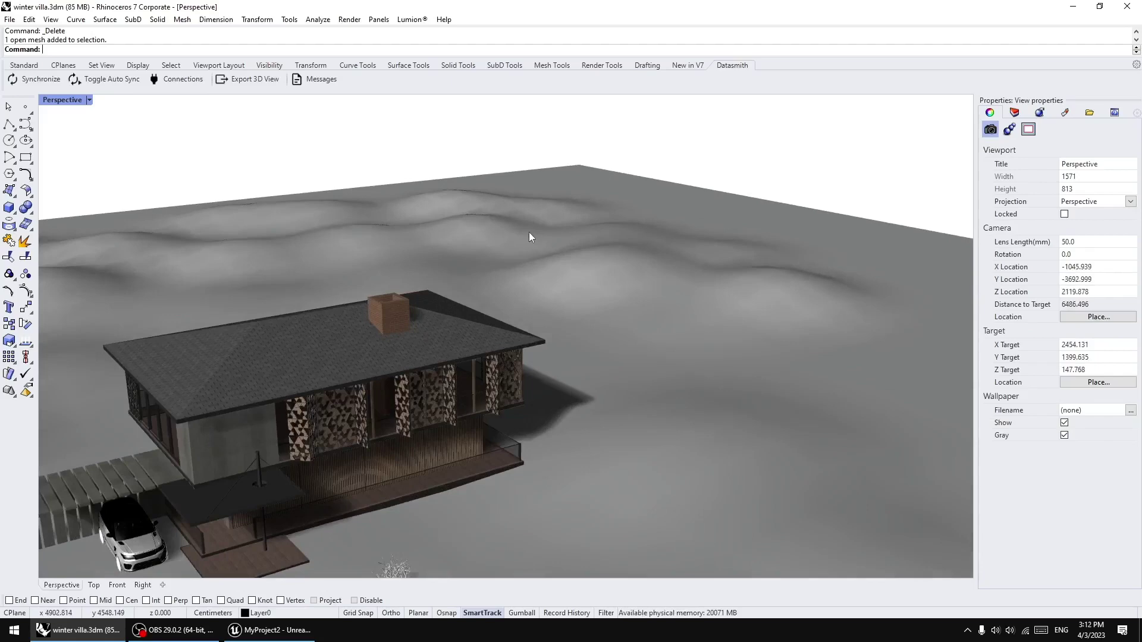
pyautogui.click(448, 213)
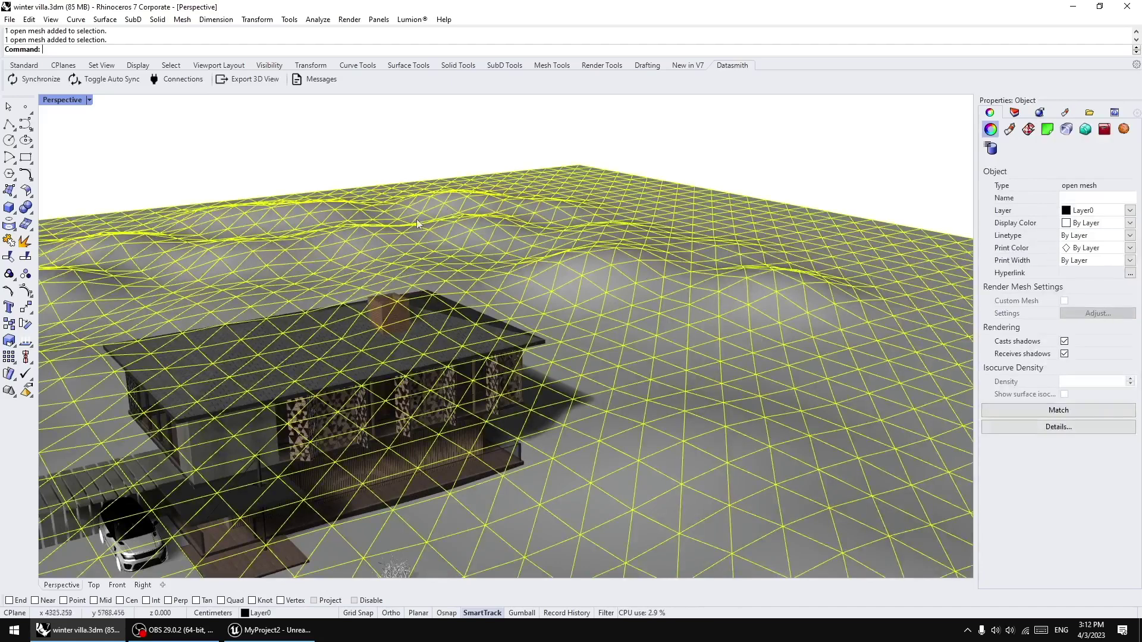
pyautogui.scroll(-3, 417, 219)
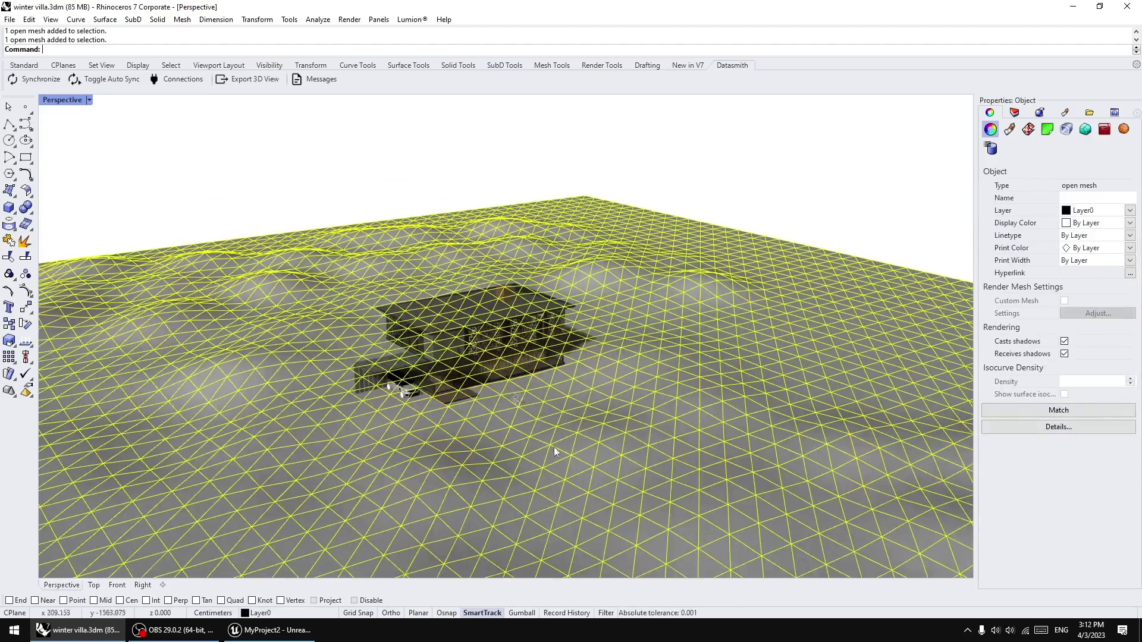
# Inspect how the villa's entrance canopy, upper-floor edge and facade screens are grouped, within the cleaned terrain
pyautogui.click(798, 158)
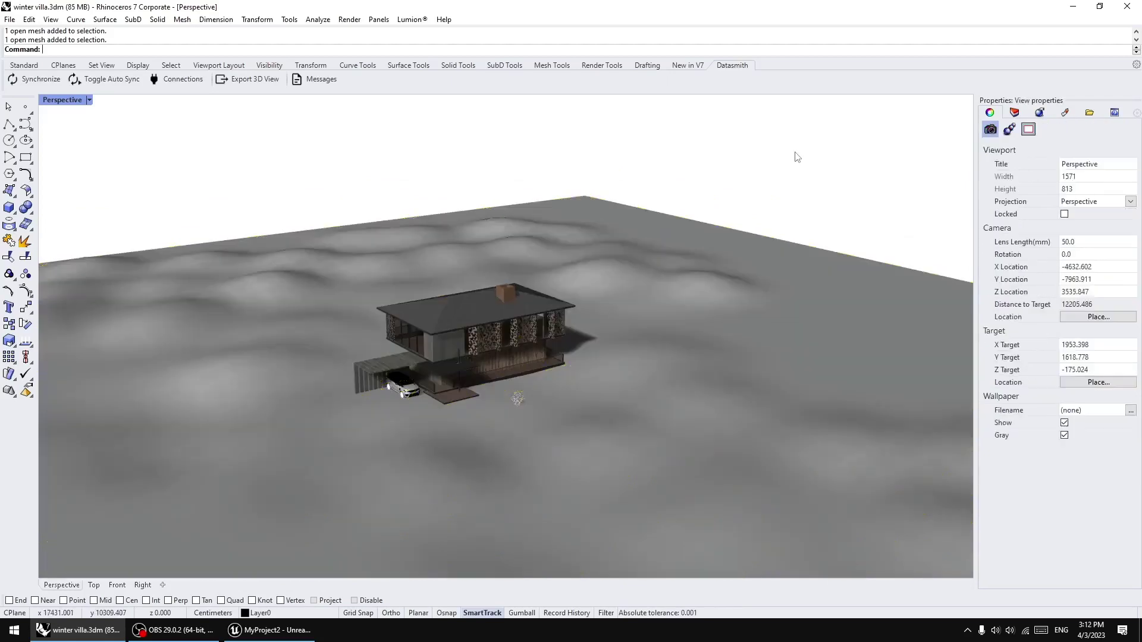
pyautogui.scroll(5, 530, 430)
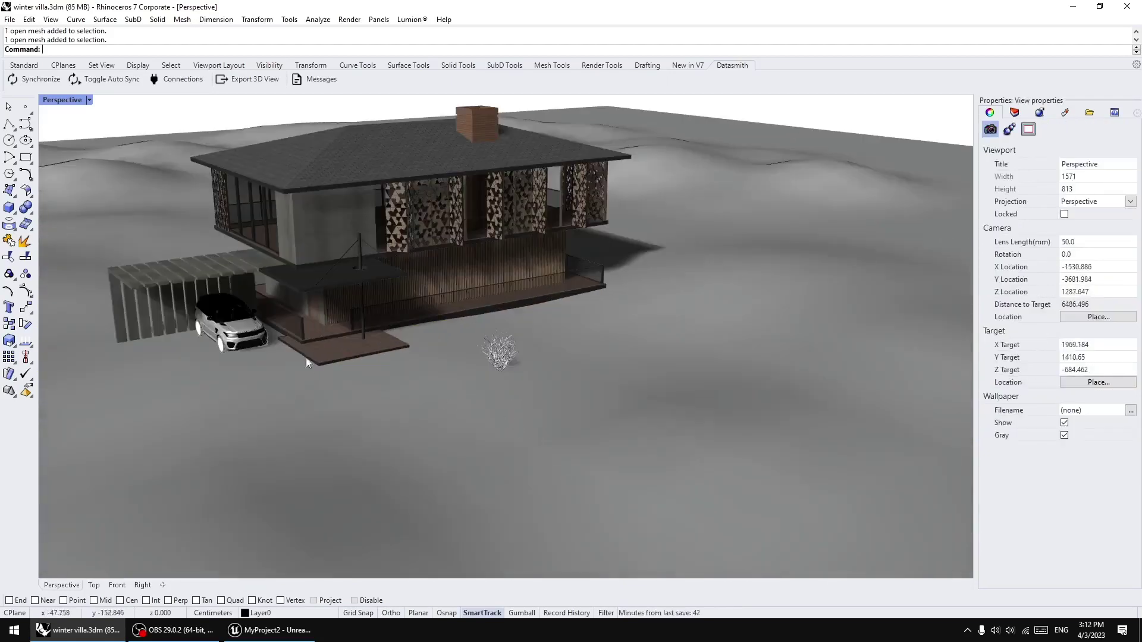
pyautogui.scroll(6, 240, 328)
pyautogui.scroll(-4, 241, 329)
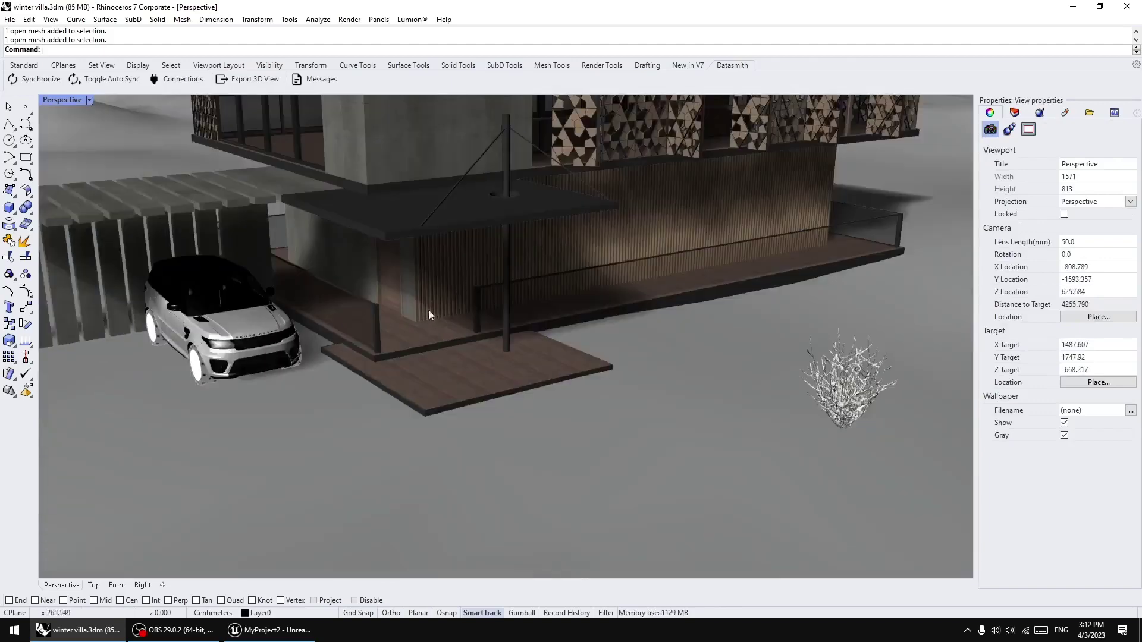
pyautogui.click(423, 198)
pyautogui.scroll(-8, 320, 381)
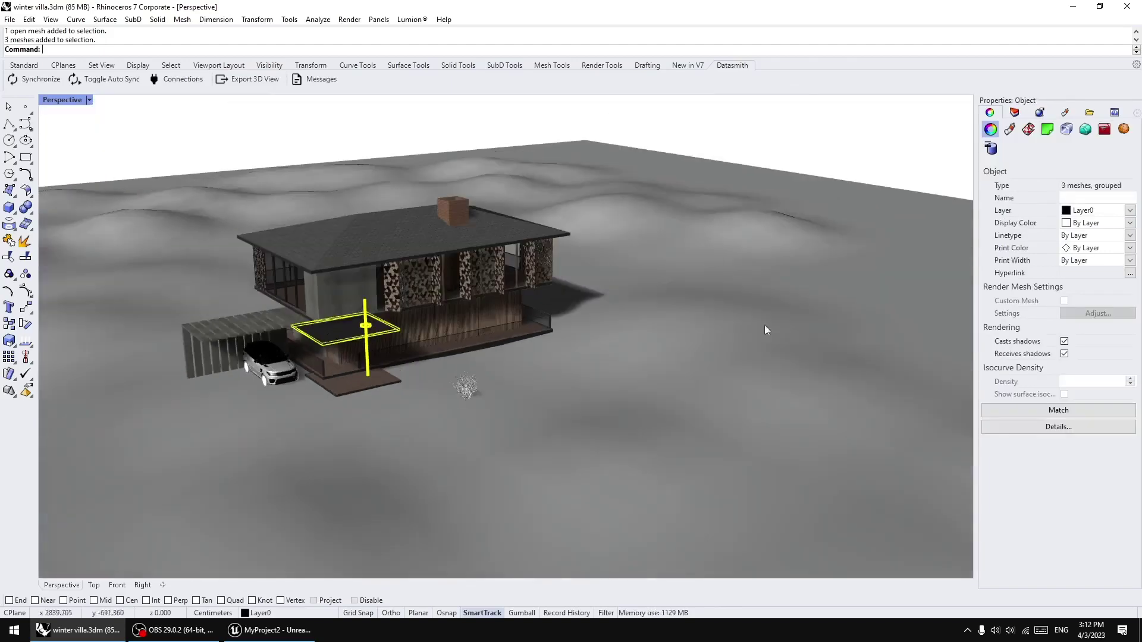
pyautogui.click(422, 290)
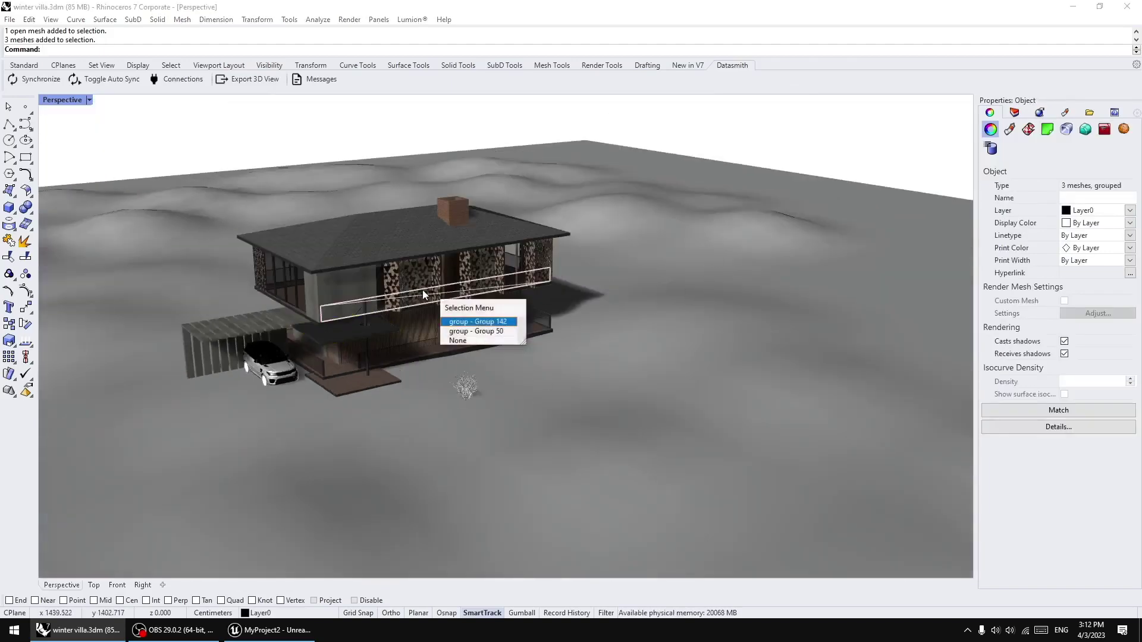
pyautogui.click(683, 129)
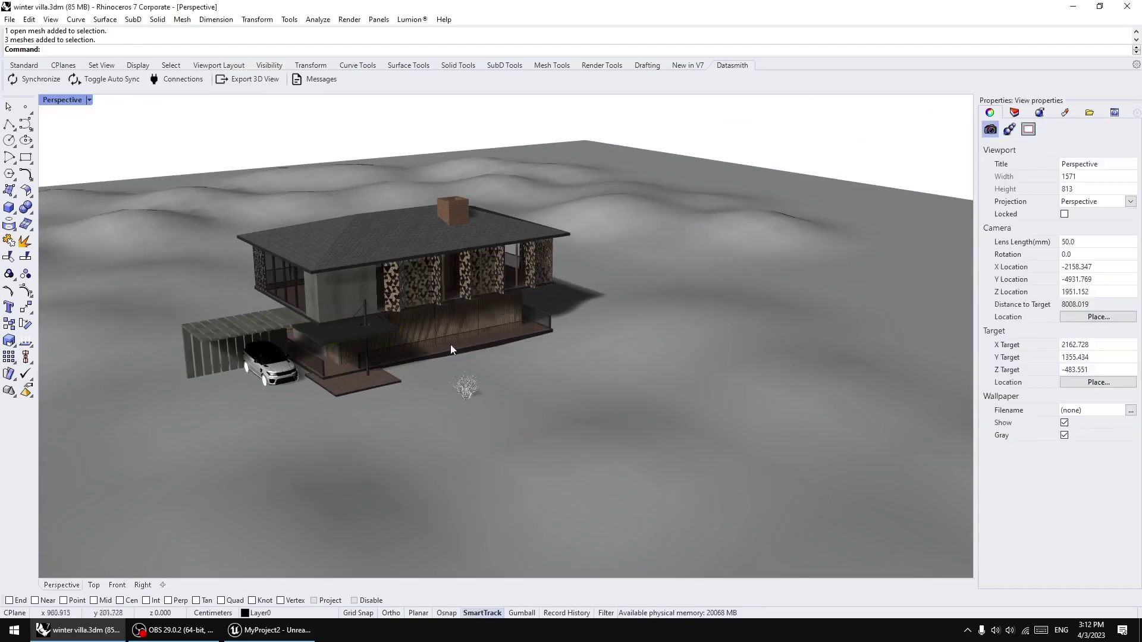
pyautogui.scroll(-4, 376, 383)
pyautogui.click(389, 344)
pyautogui.scroll(-3, 485, 348)
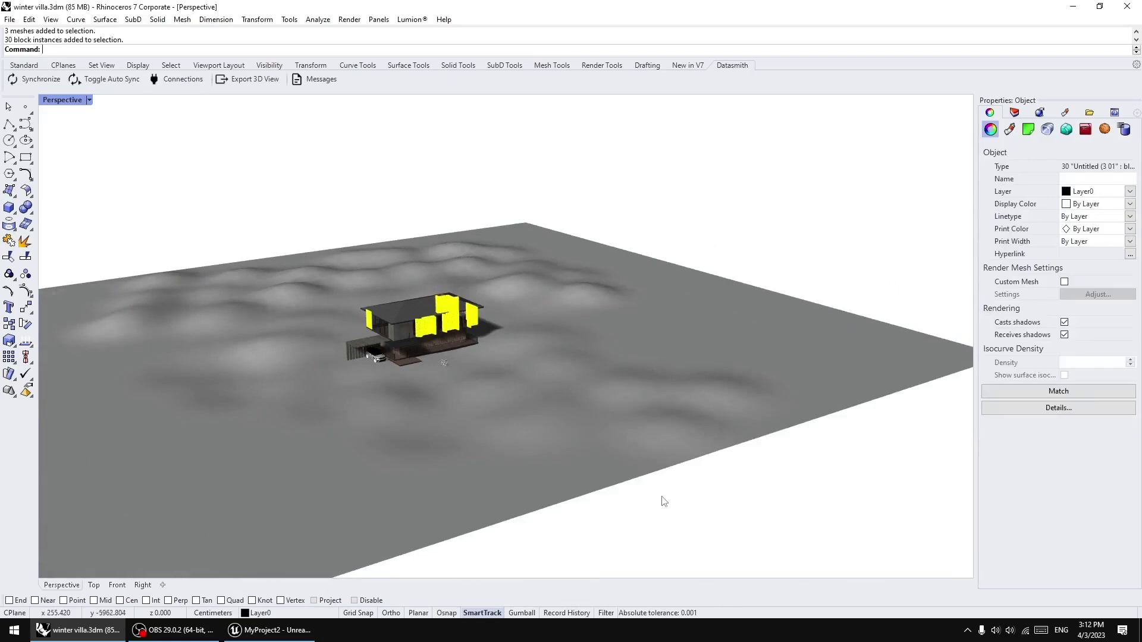
pyautogui.scroll(-3, 526, 358)
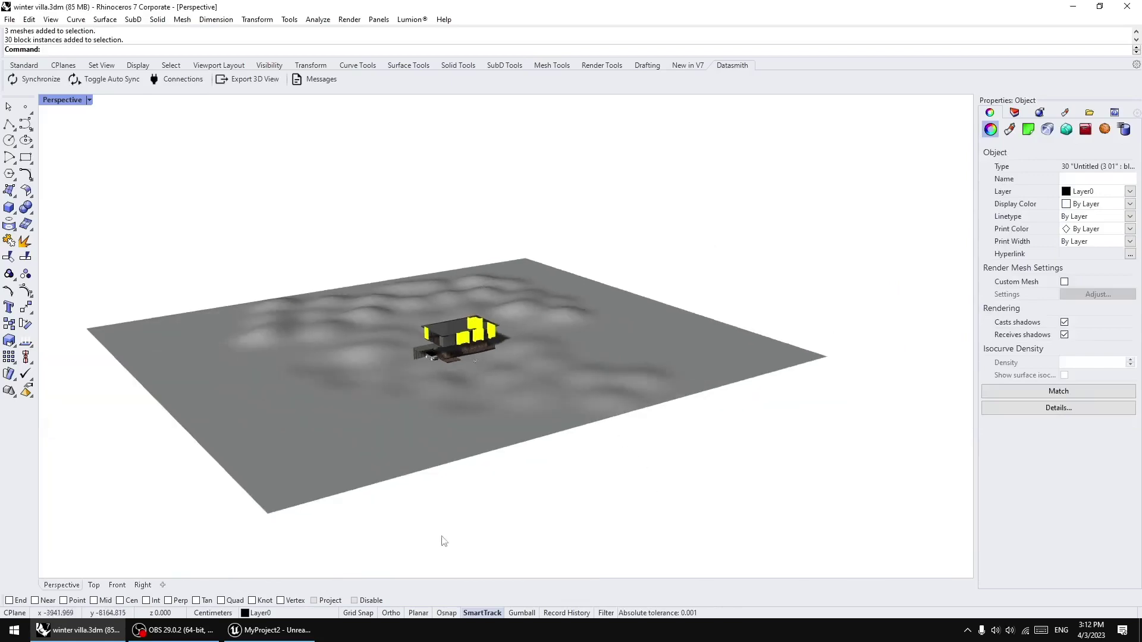
# Synchronize the winter villa model from Rhino through Datasmith
pyautogui.click(271, 631)
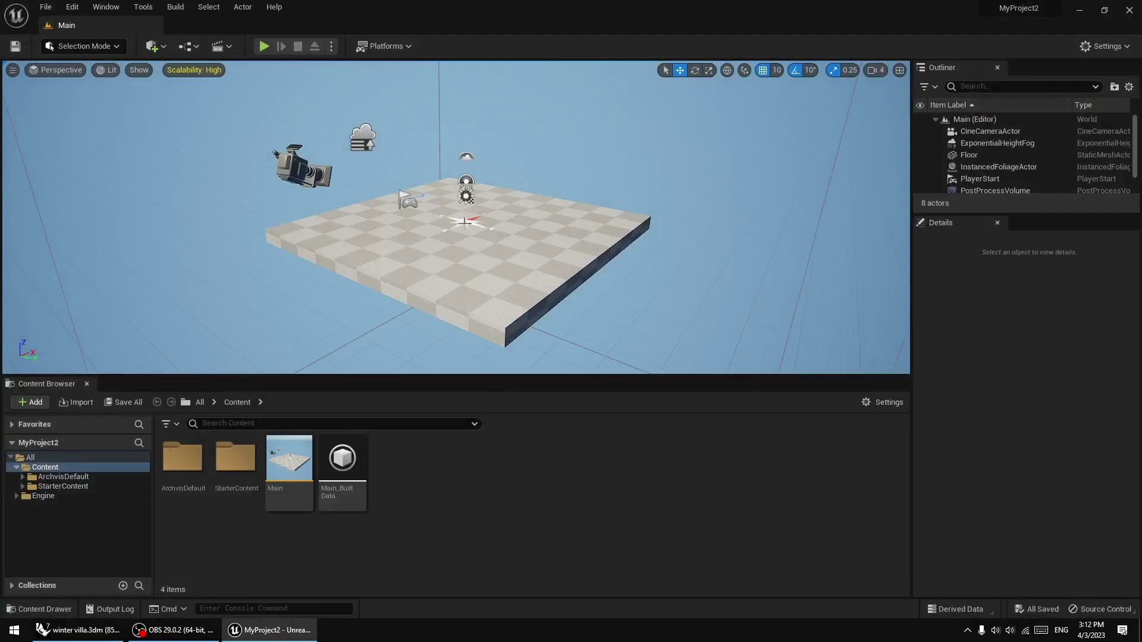
pyautogui.click(292, 629)
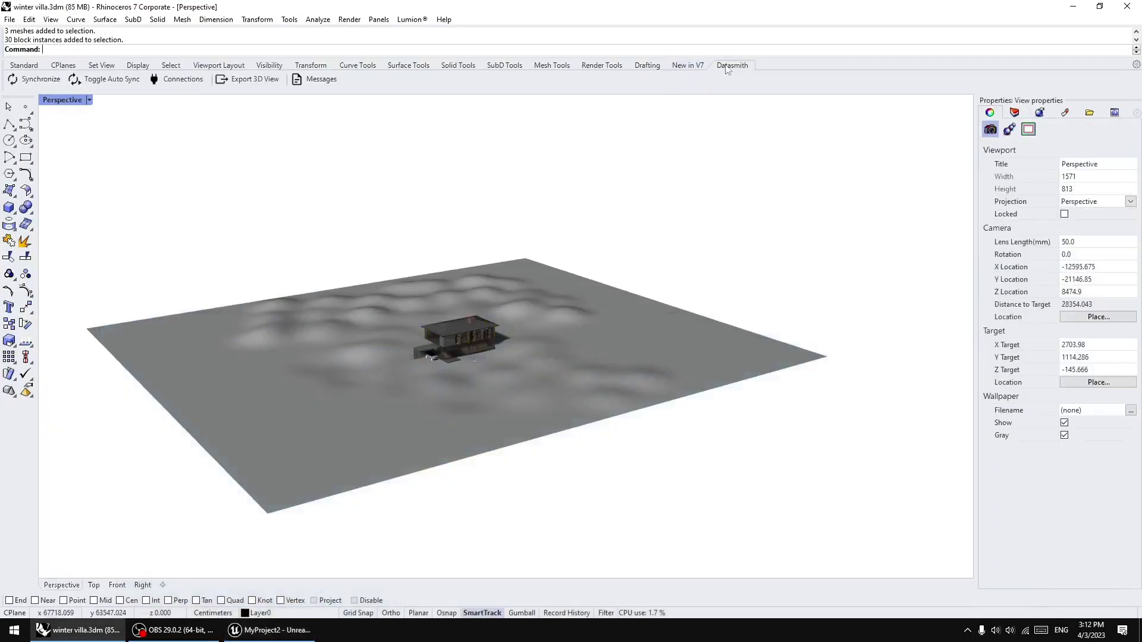
pyautogui.click(33, 80)
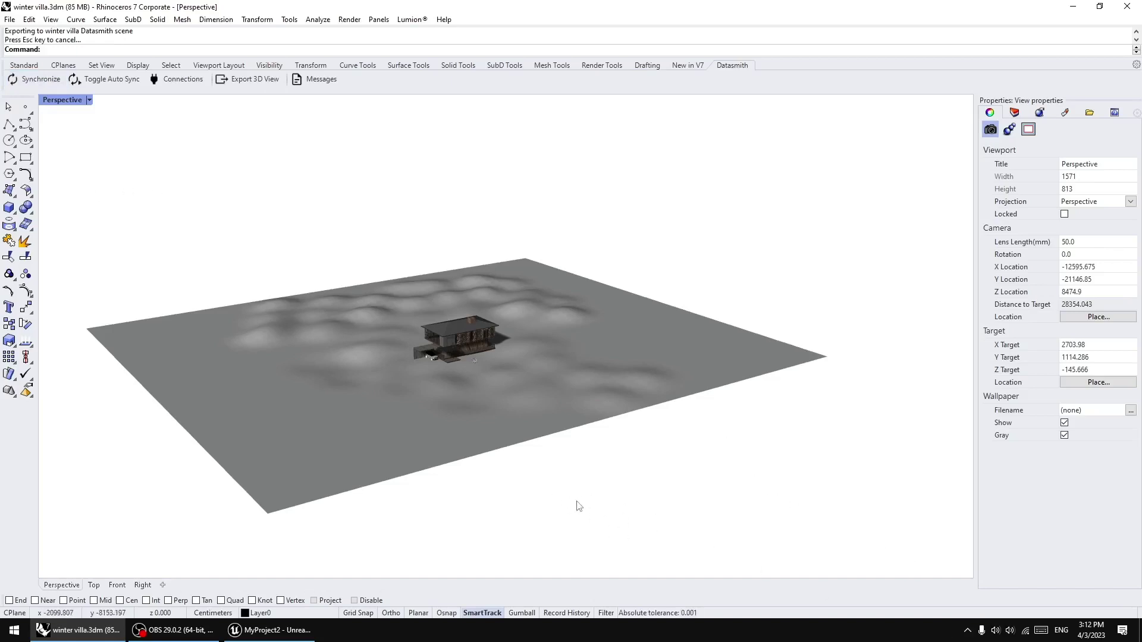
# Switch to Unreal Engine and check which Datasmith plugins are enabled by searching the plugins for "datas"
pyautogui.click(296, 631)
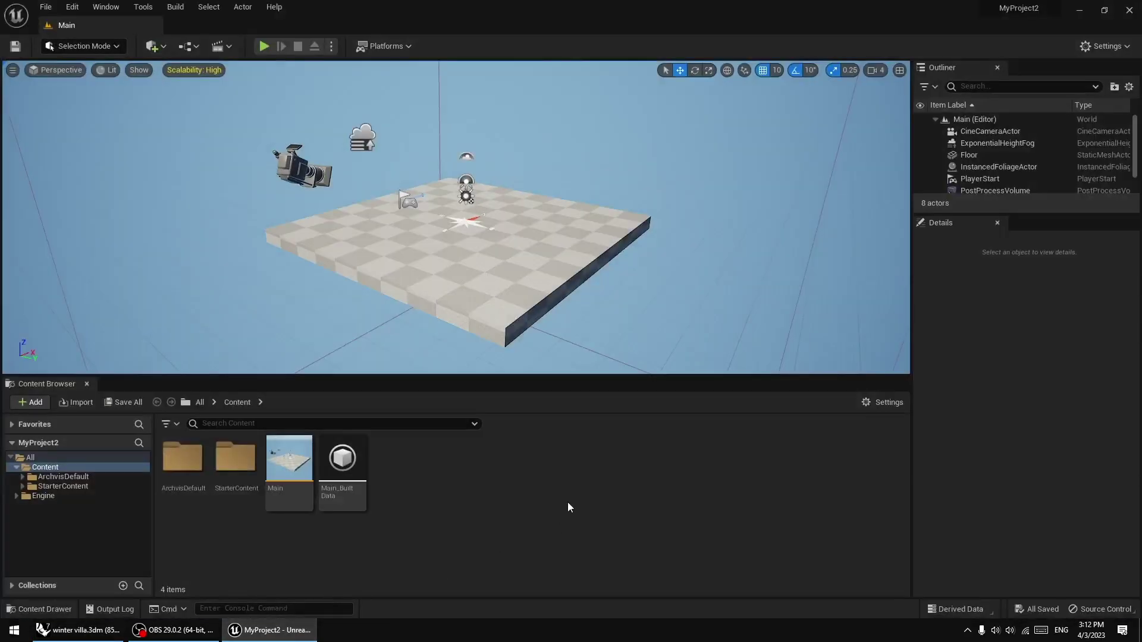
pyautogui.click(164, 52)
pyautogui.moveTo(213, 148)
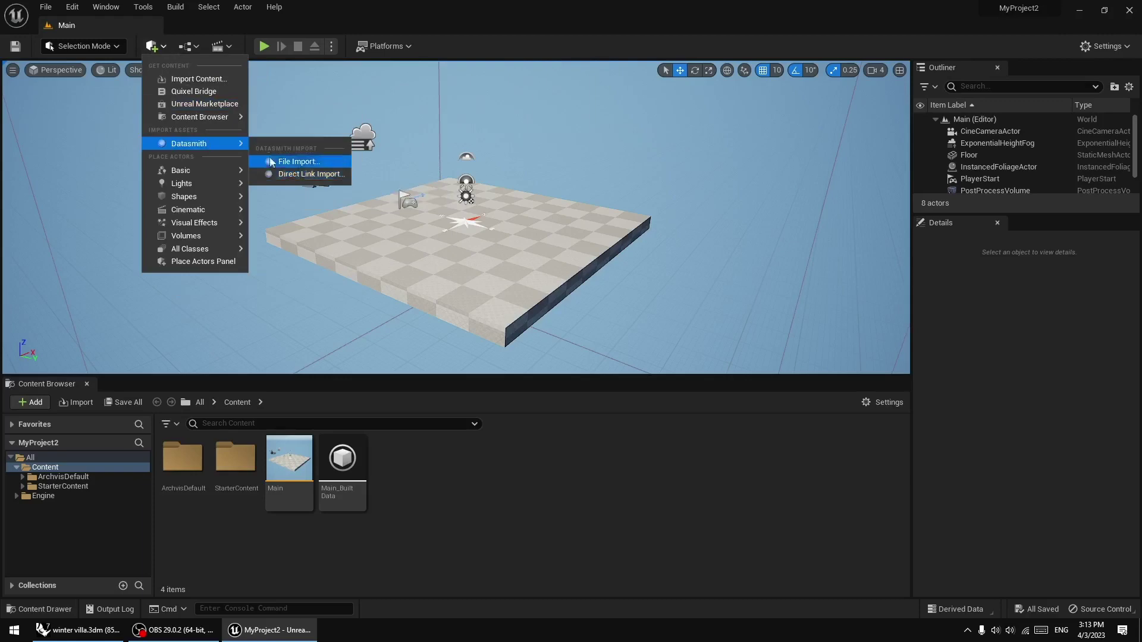
pyautogui.click(72, 7)
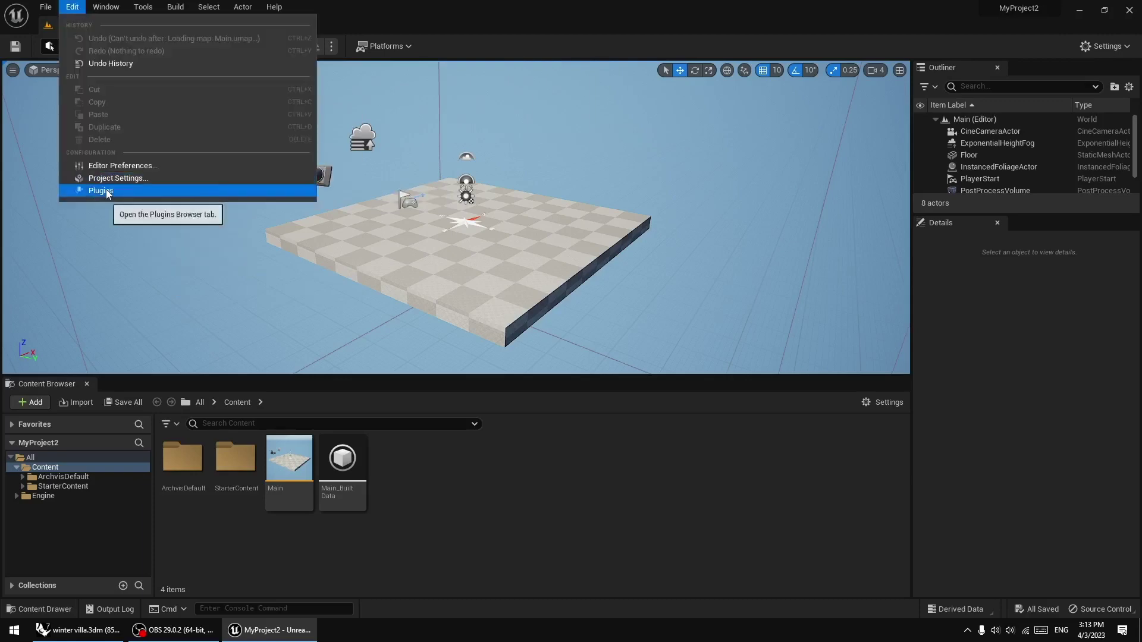
pyautogui.click(80, 188)
pyautogui.write('d')
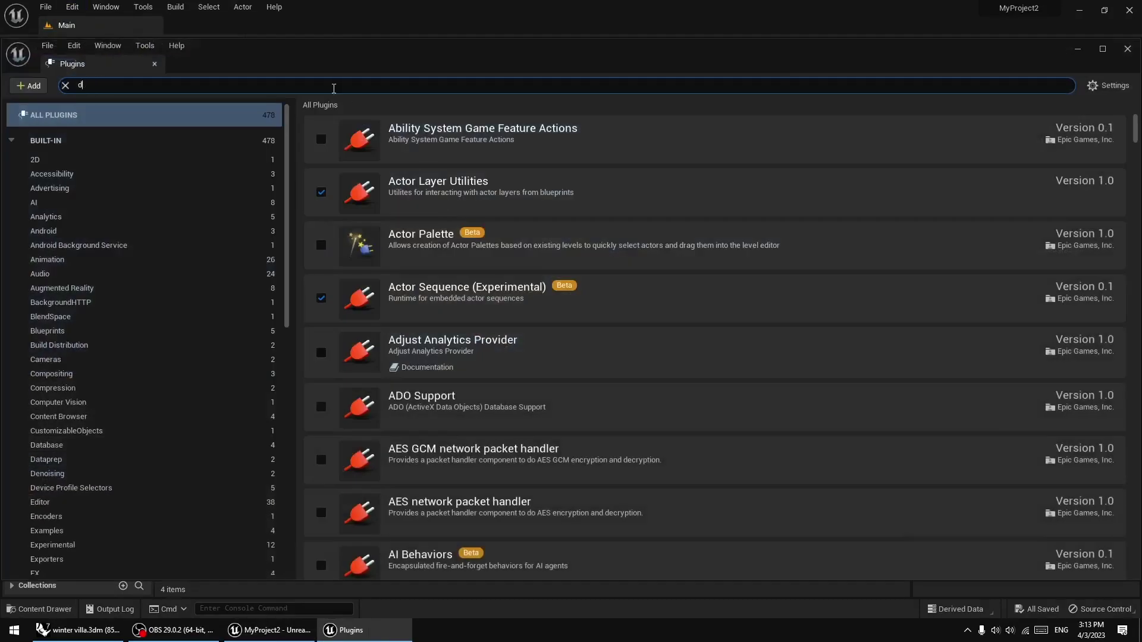
pyautogui.write('ata')
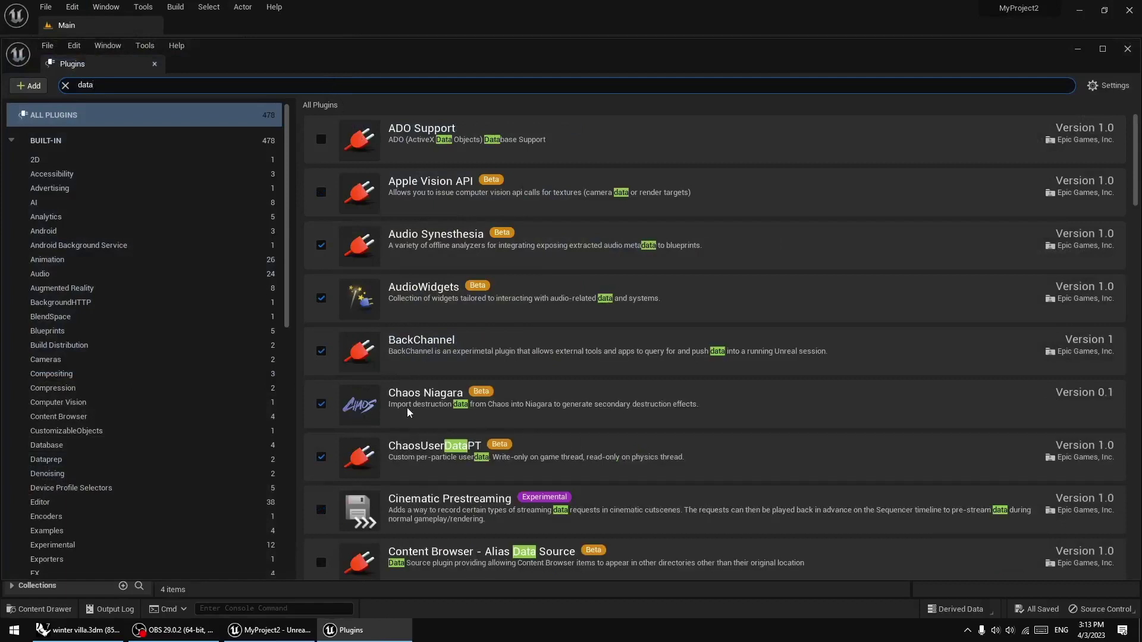
pyautogui.write('s')
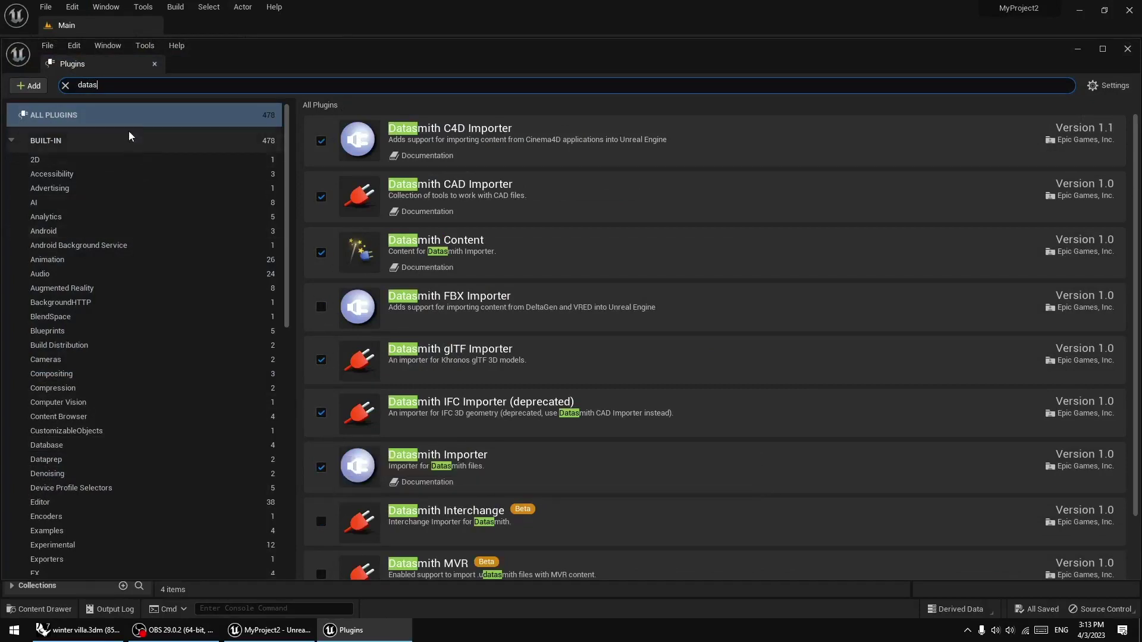
pyautogui.click(155, 63)
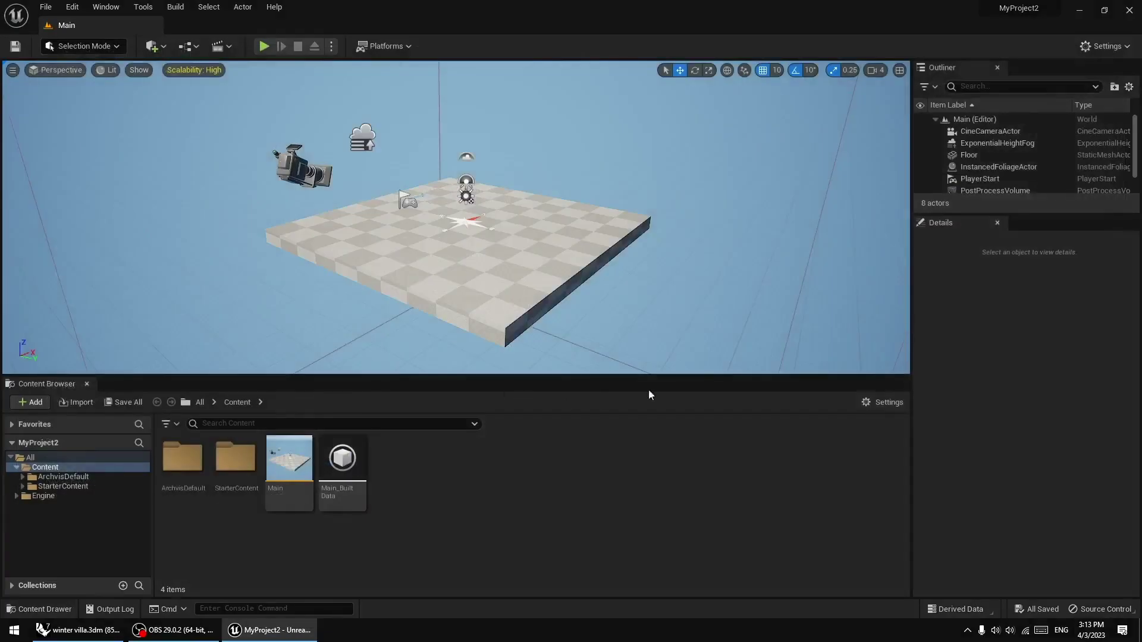
# Start a Datasmith Direct Link import using the winter_villa source from Rhino
pyautogui.click(159, 47)
pyautogui.moveTo(203, 143)
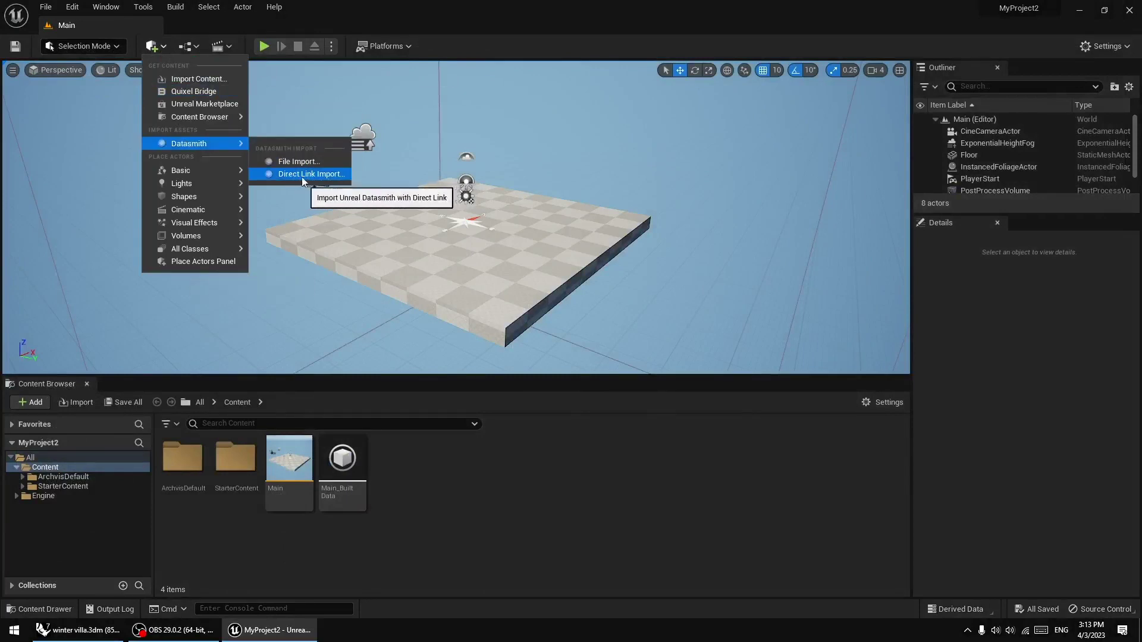
pyautogui.click(302, 177)
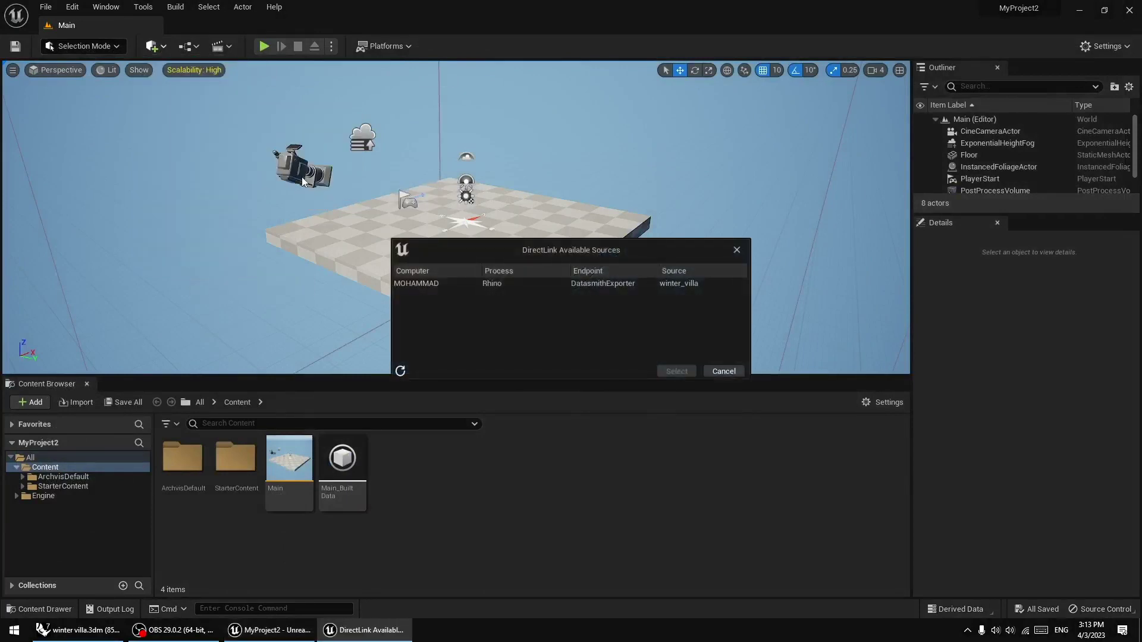
pyautogui.click(487, 285)
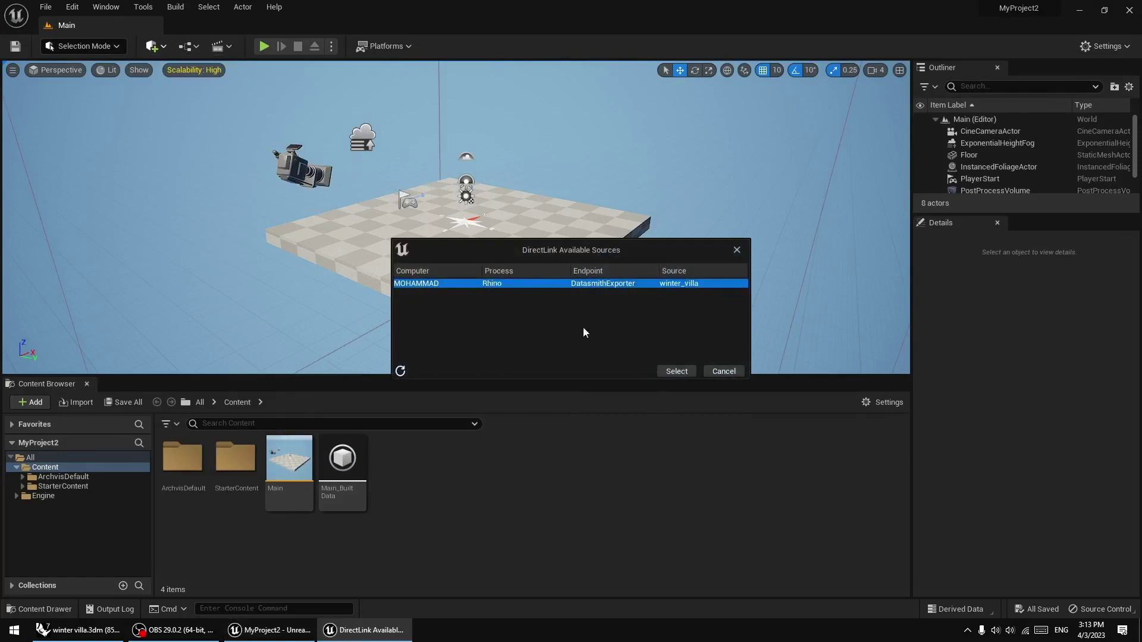
pyautogui.click(677, 371)
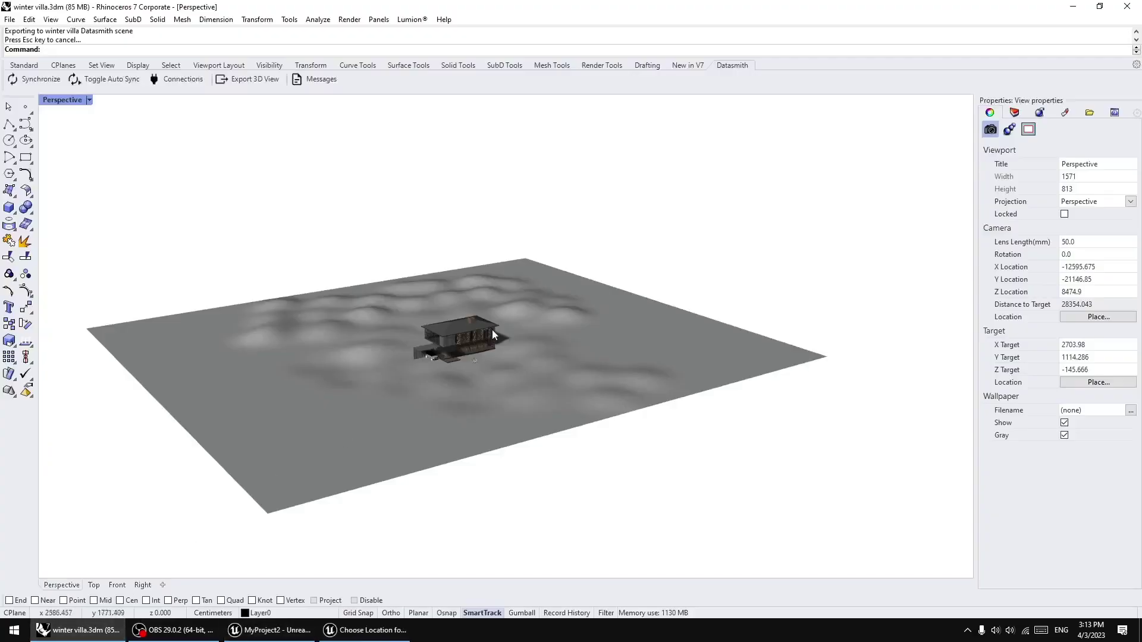
# Switch to Rhino and inspect the grouped roof meshes of the villa up close
pyautogui.scroll(6, 492, 333)
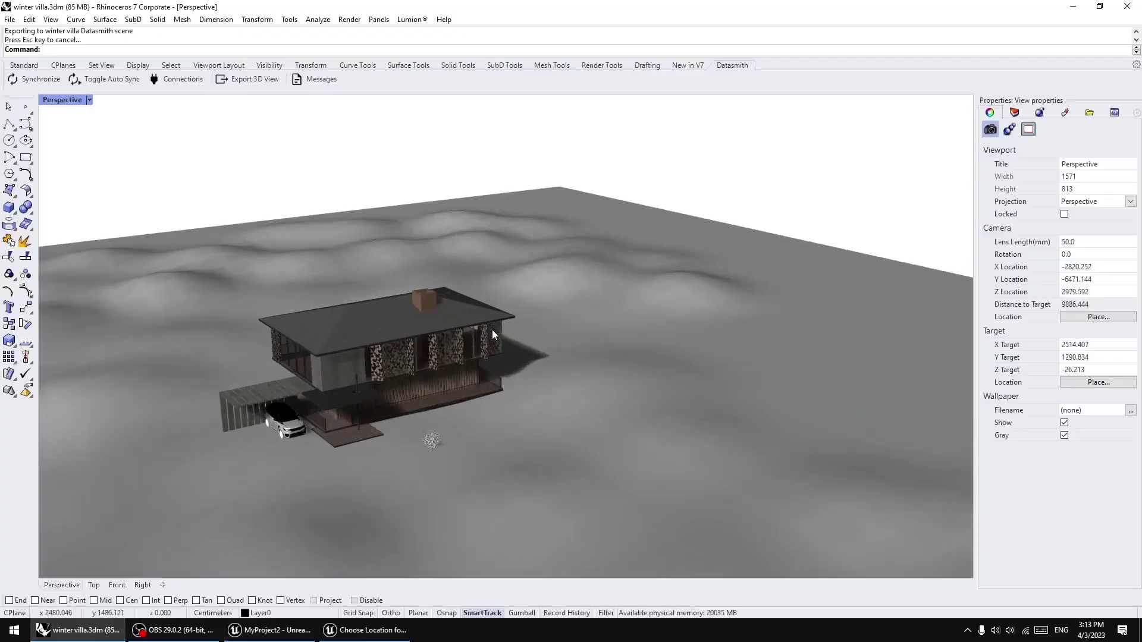
pyautogui.click(362, 327)
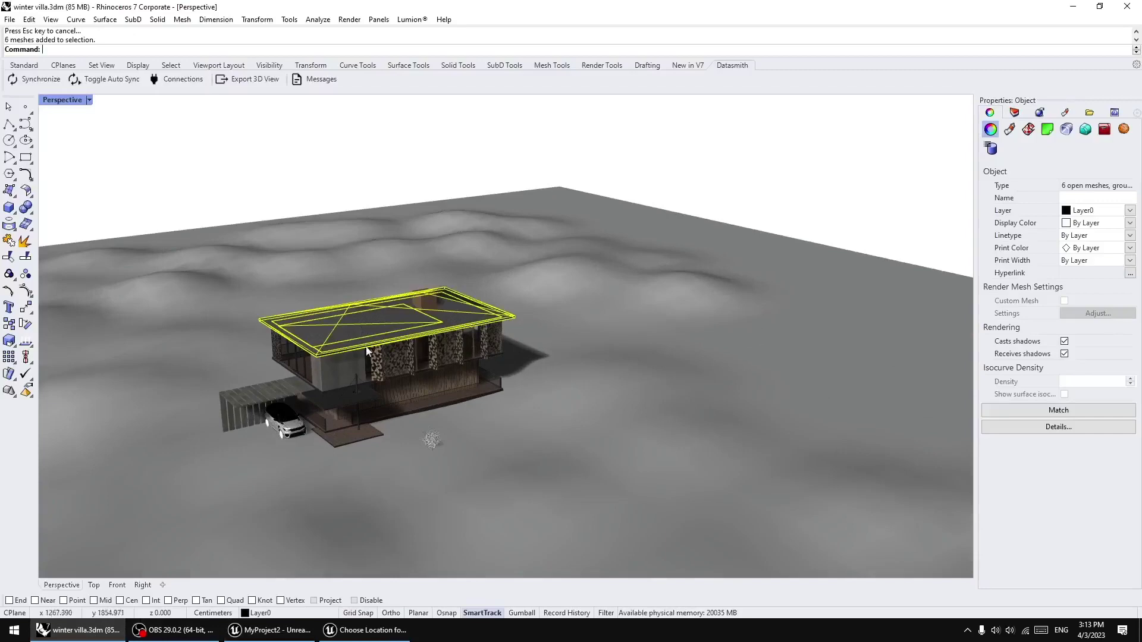
pyautogui.scroll(5, 333, 380)
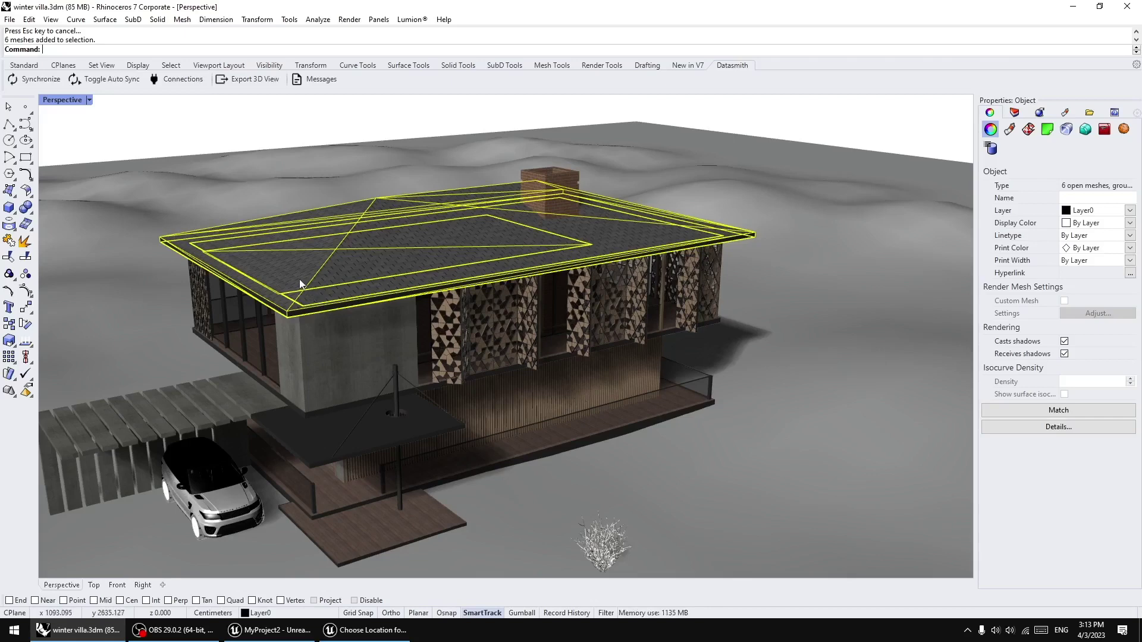
pyautogui.scroll(2, 298, 279)
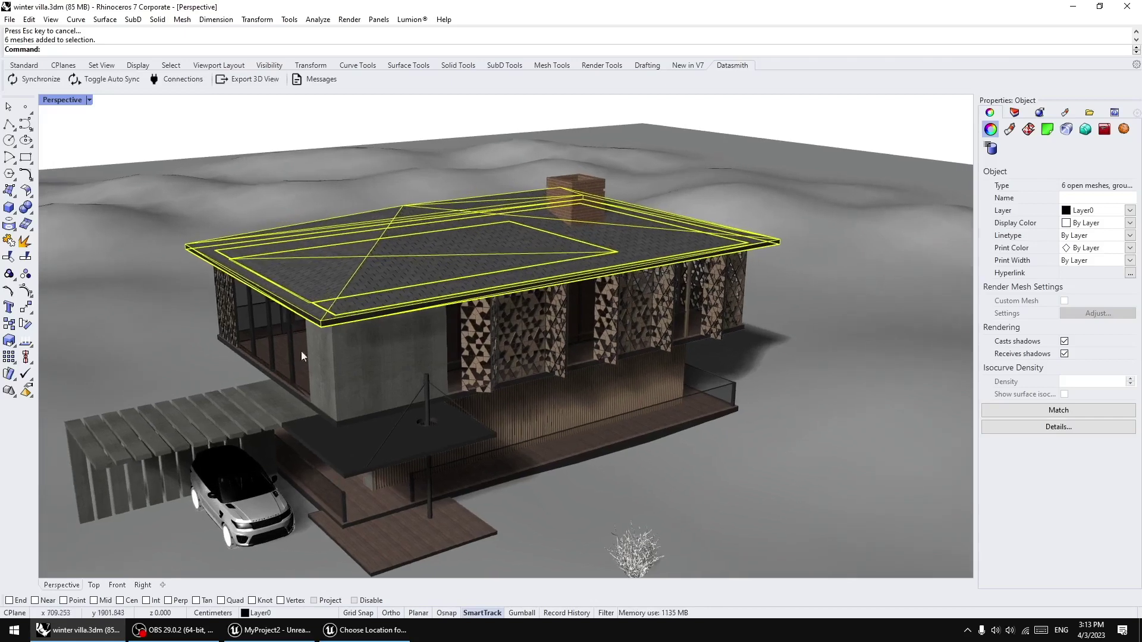
# Switch to Unreal Engine and import the villa into the Content folder with only Geometry and Materials & Textures included
pyautogui.click(349, 631)
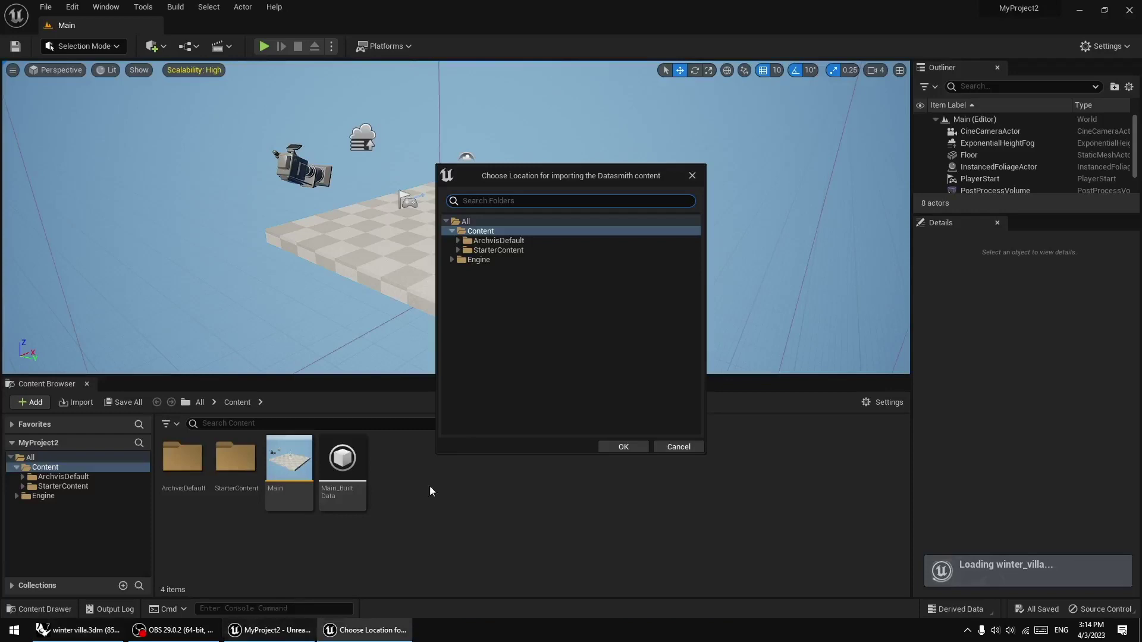
pyautogui.click(633, 451)
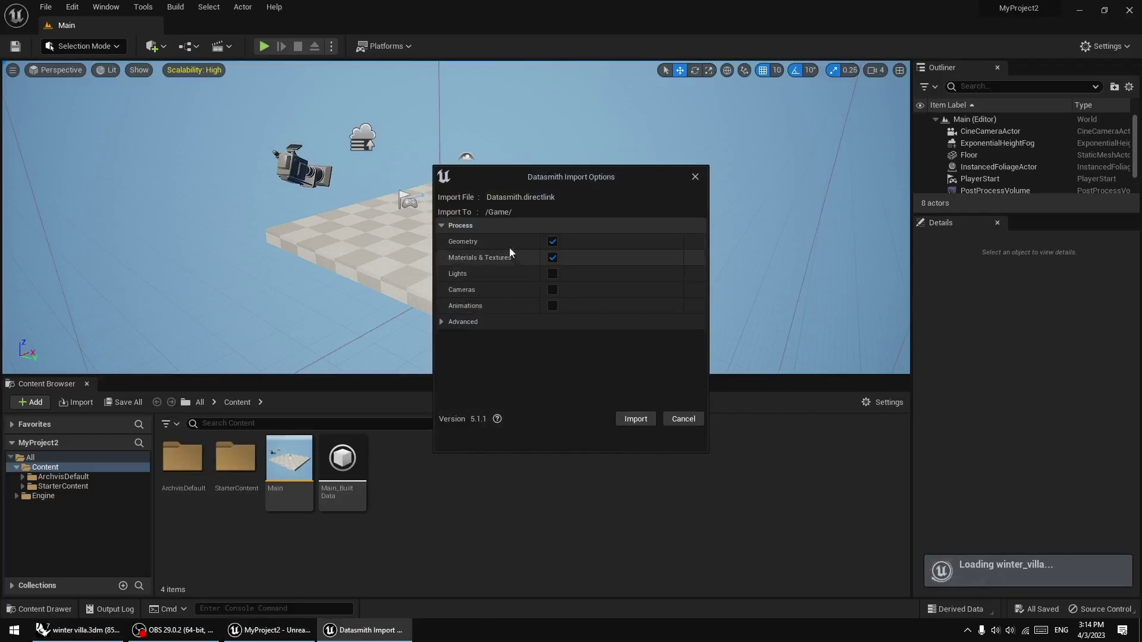
pyautogui.click(634, 419)
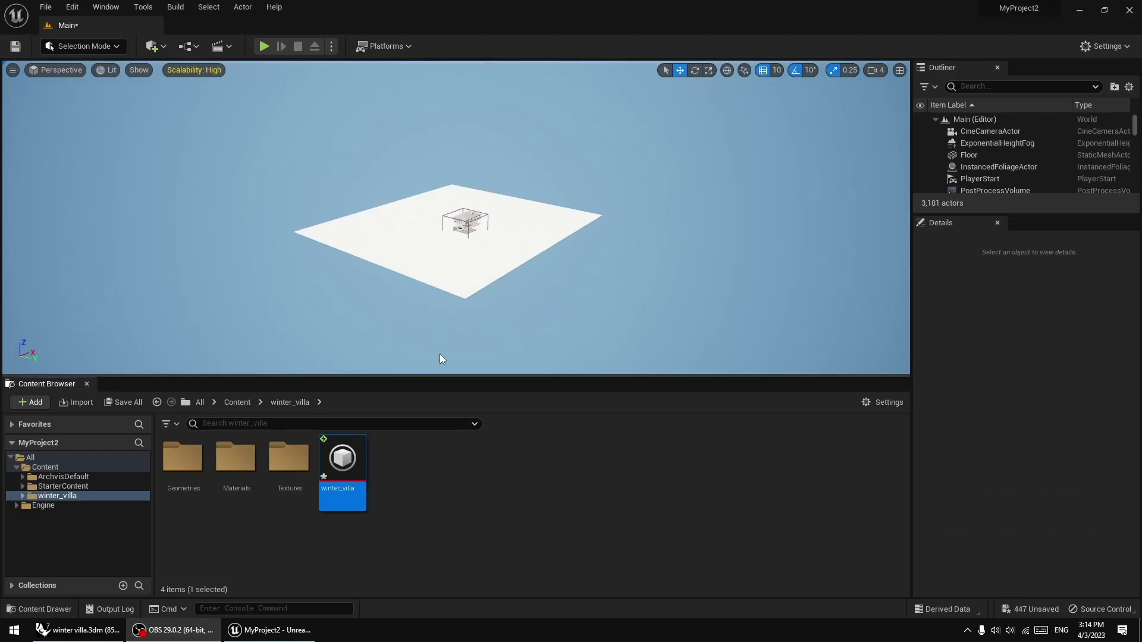
# Frame the PostProcessVolume around the imported villa and examine the building, its surroundings and the shrub near the entrance
pyautogui.click(470, 223)
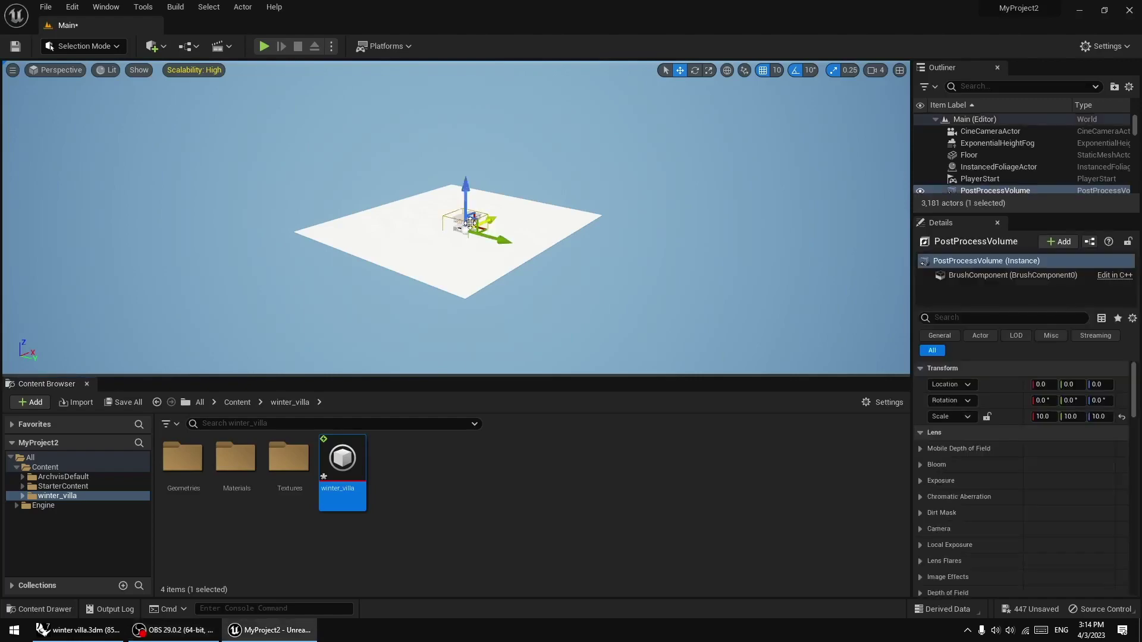
pyautogui.press('f')
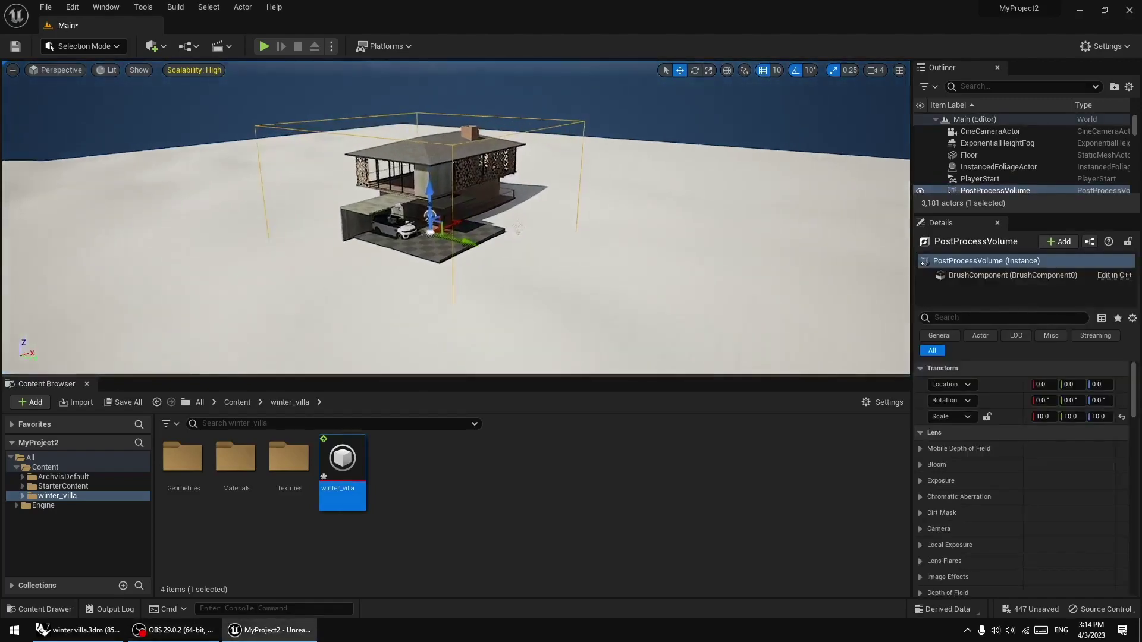
pyautogui.press('w')
pyautogui.moveTo(470, 223); pyautogui.dragTo(481, 265, button='right')
pyautogui.press('a')
pyautogui.press('s')
pyautogui.click(481, 261)
pyautogui.moveTo(472, 180); pyautogui.dragTo(471, 225)
pyautogui.moveTo(471, 225)
pyautogui.mouseDown(button='right')
pyautogui.moveTo(460, 208)
pyautogui.moveTo(417, 207)
pyautogui.moveTo(476, 238)
pyautogui.moveTo(469, 199)
pyautogui.moveTo(470, 247)
pyautogui.mouseUp(button='right')
pyautogui.press('d')
pyautogui.press('w')
pyautogui.press('w')
pyautogui.press('s')
pyautogui.press('s')
# Try moving the shrub's snow mesh along the X axis away from its bare branches, and undo the moves
pyautogui.click(471, 225)
pyautogui.press('f')
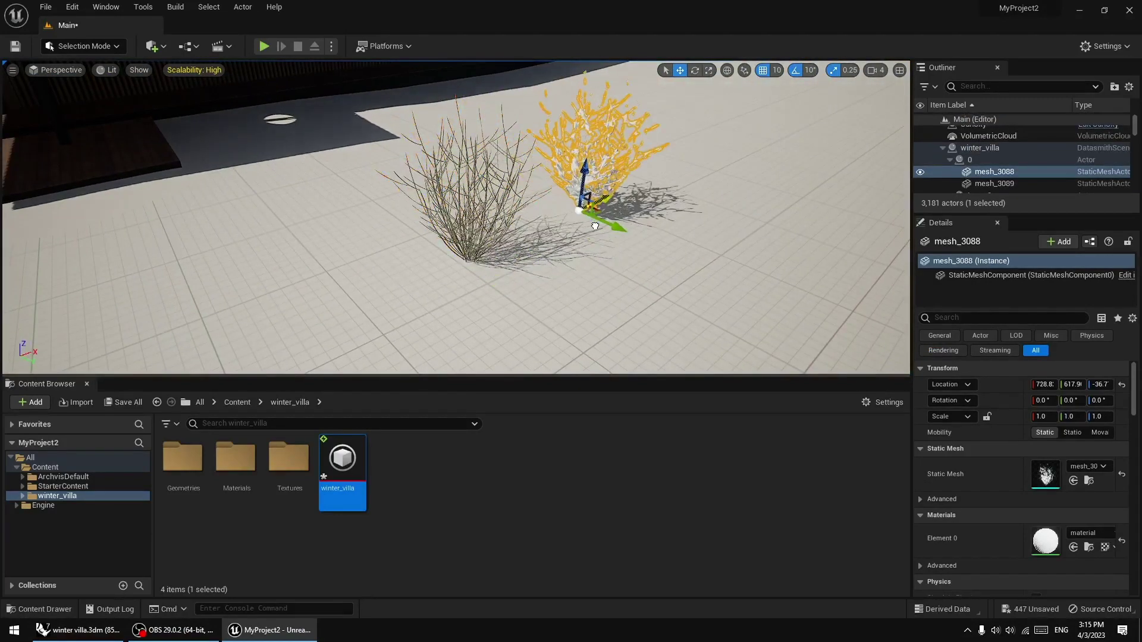
pyautogui.rightClick(637, 248)
pyautogui.press('Escape')
pyautogui.hotkey('ctrl', 'z')
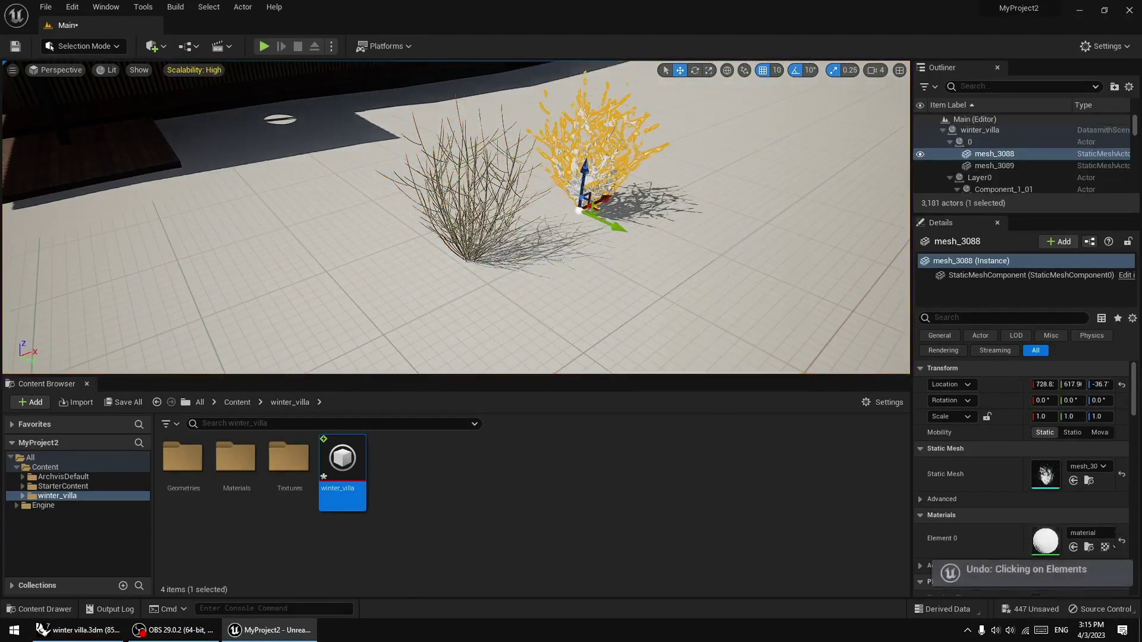
pyautogui.hotkey('ctrl', 'z')
pyautogui.moveTo(499, 250); pyautogui.dragTo(572, 216)
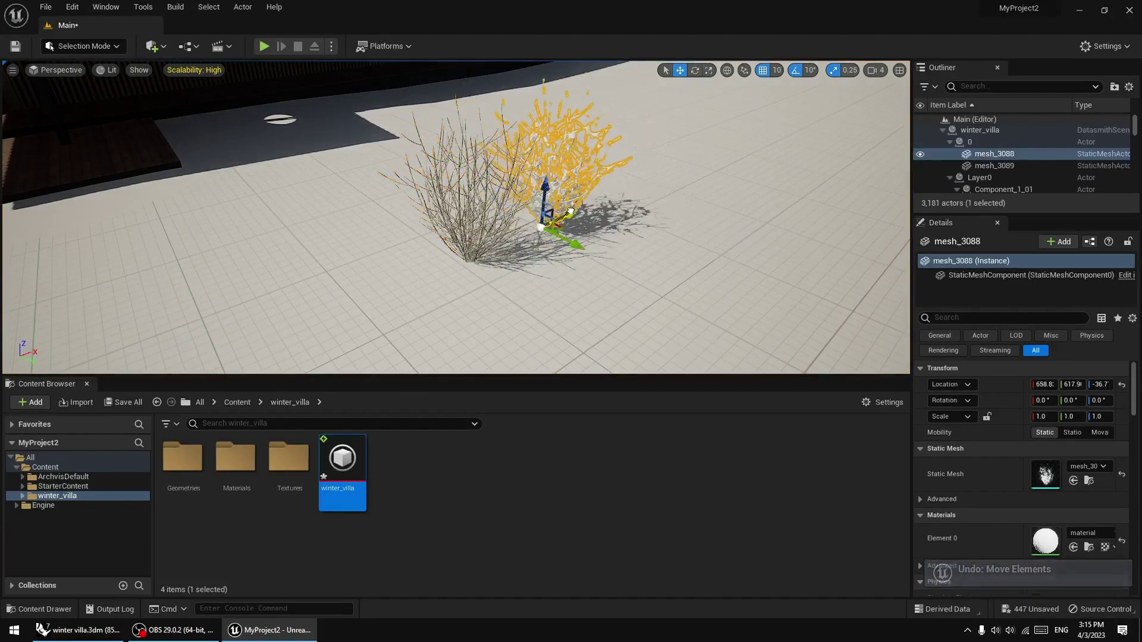
pyautogui.scroll(5, 495, 216)
pyautogui.scroll(-5, 495, 216)
pyautogui.hotkey('ctrl', 'z')
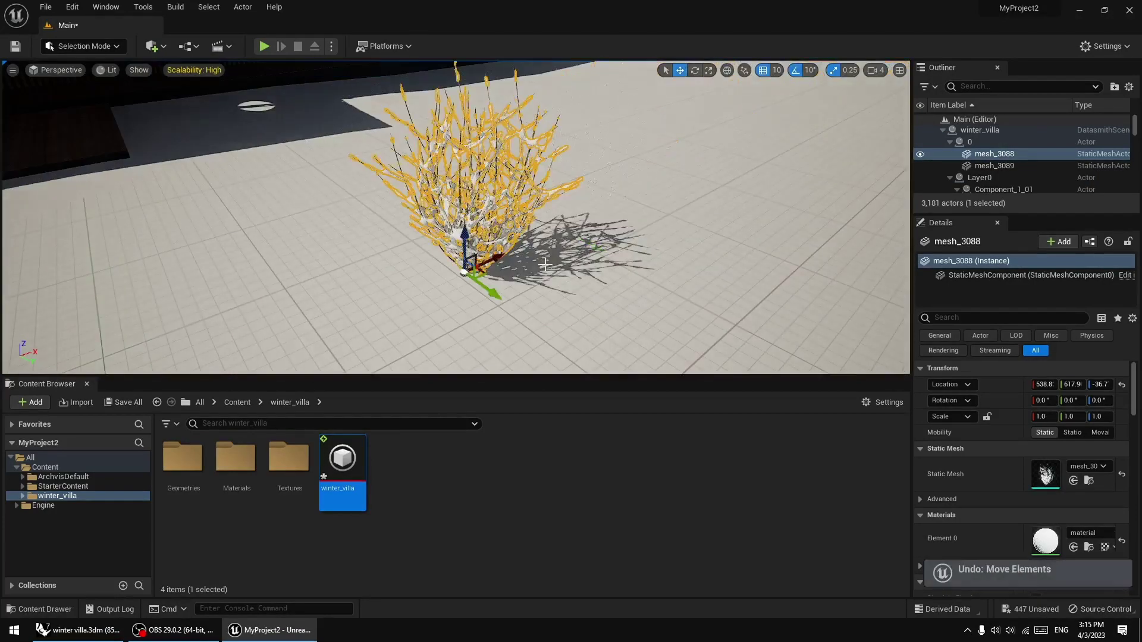
# Examine the villa's interior around the window glass, wooden floor and patterned facade screens
pyautogui.press('s')
pyautogui.moveTo(495, 216); pyautogui.dragTo(440, 176, button='right')
pyautogui.press('w')
pyautogui.press('w')
pyautogui.press('w')
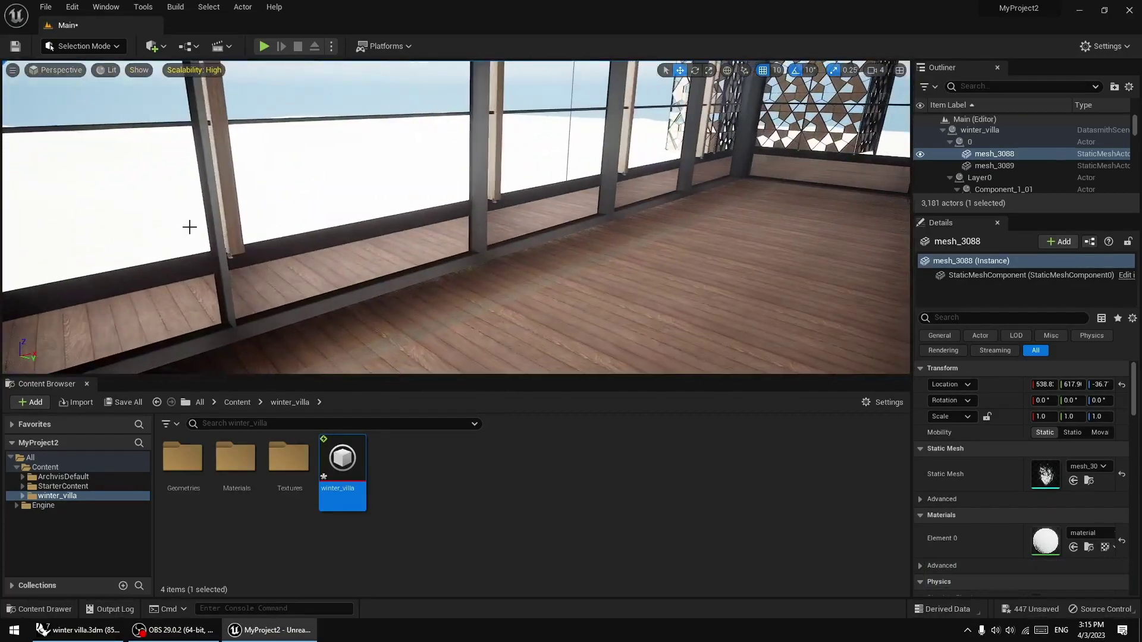
pyautogui.click(189, 226)
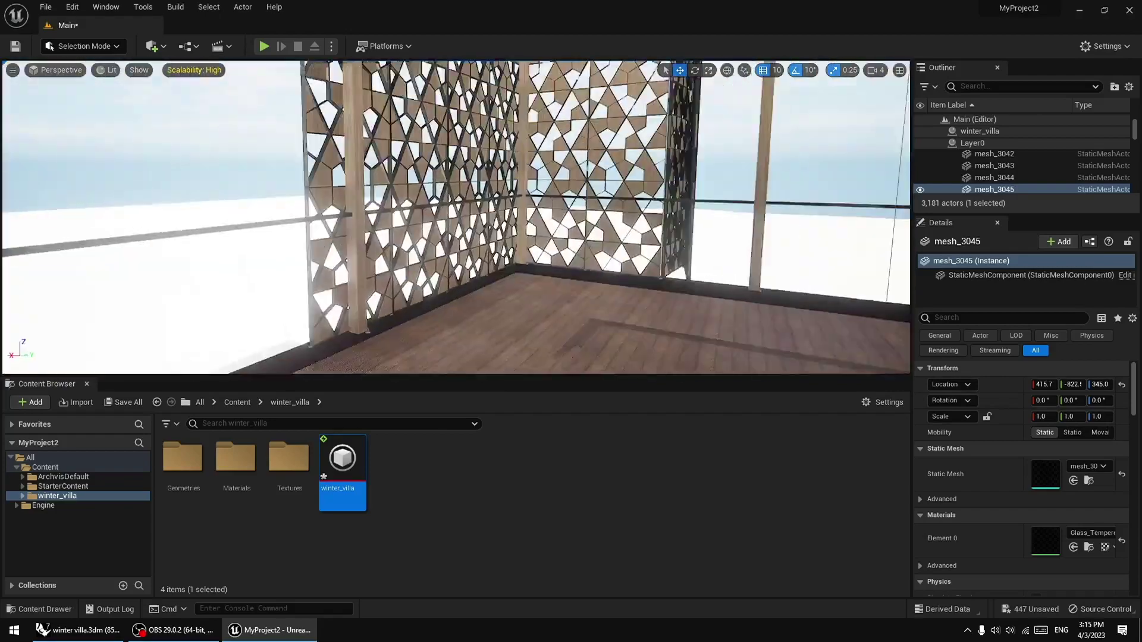
pyautogui.press('d')
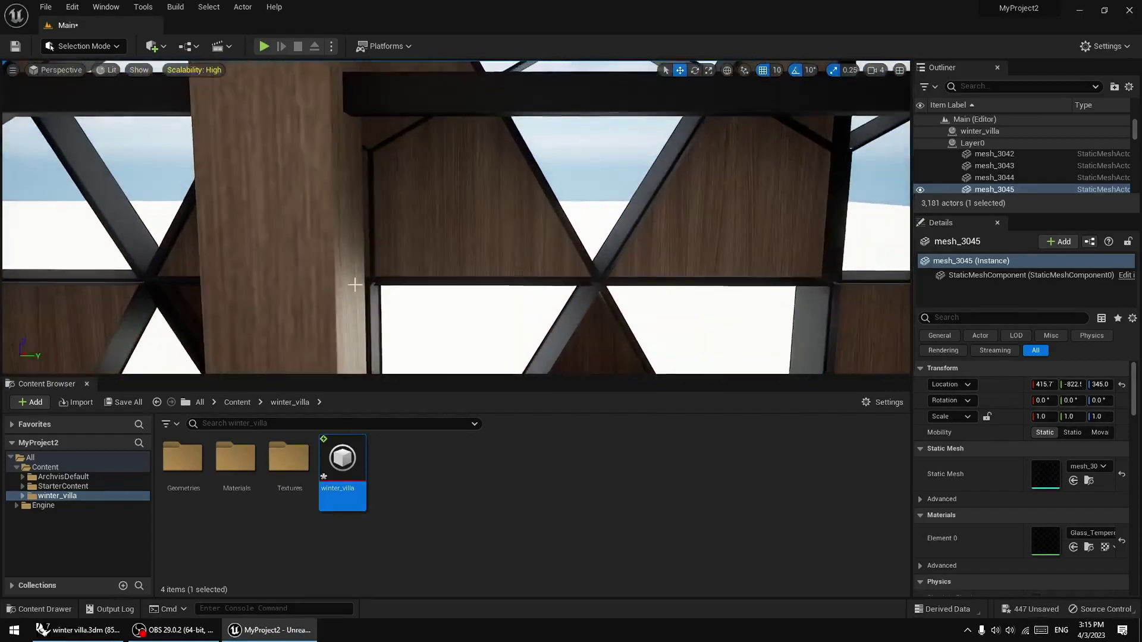
# Try moving a single wooden panel out of the patterned facade screen along the Y axis, and undo the moves
pyautogui.click(454, 251)
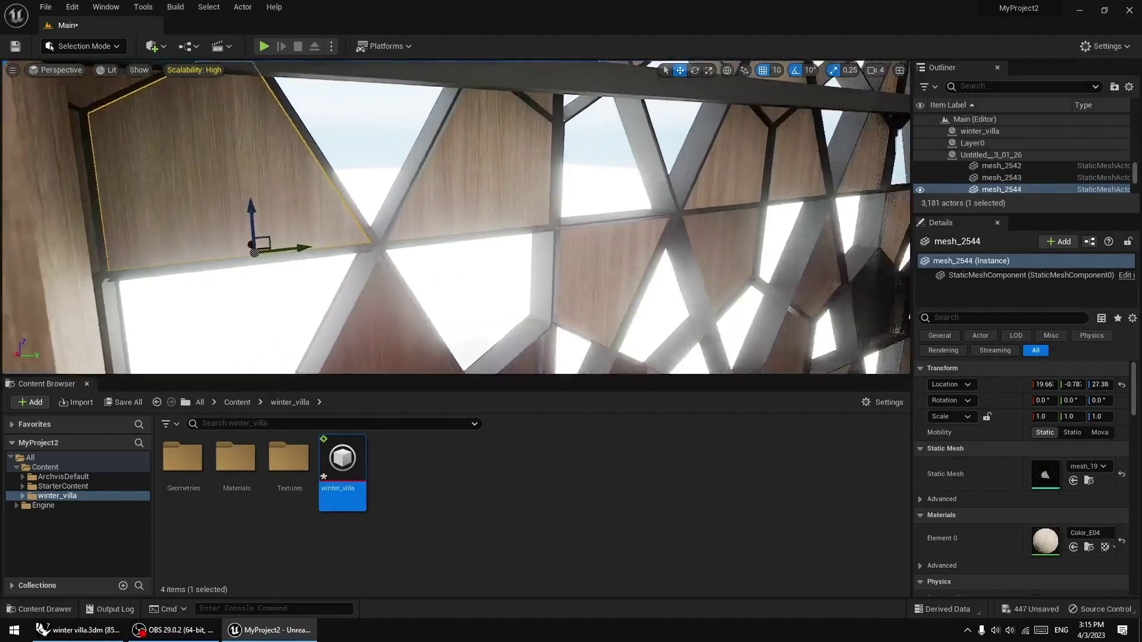
pyautogui.moveTo(453, 251); pyautogui.dragTo(601, 274, button='right')
pyautogui.press('w')
pyautogui.press('d')
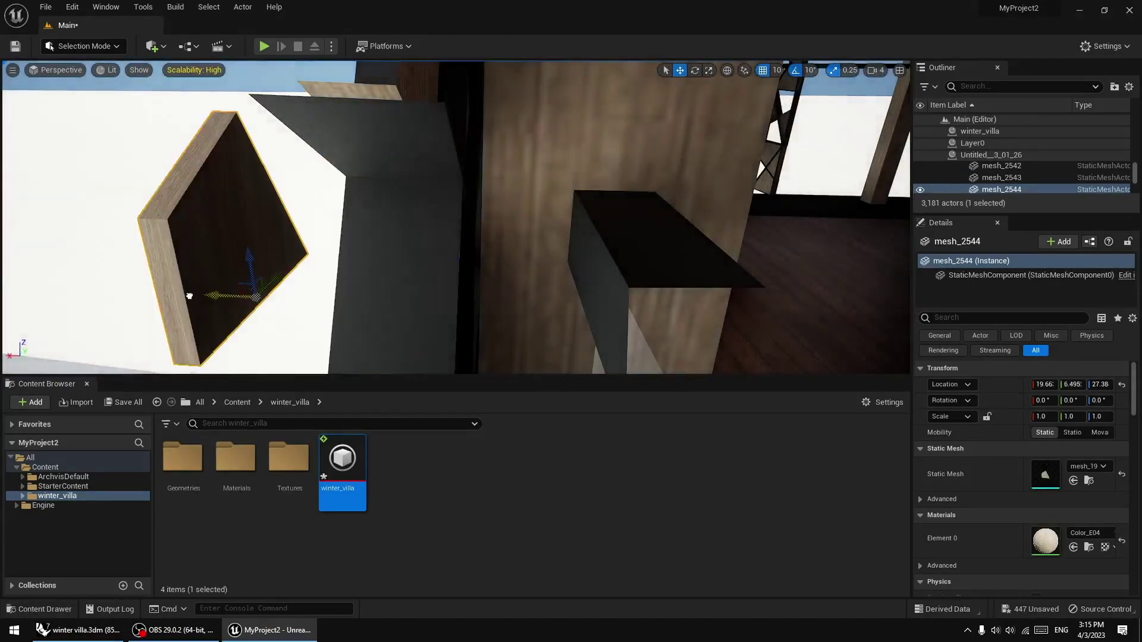
pyautogui.press('a')
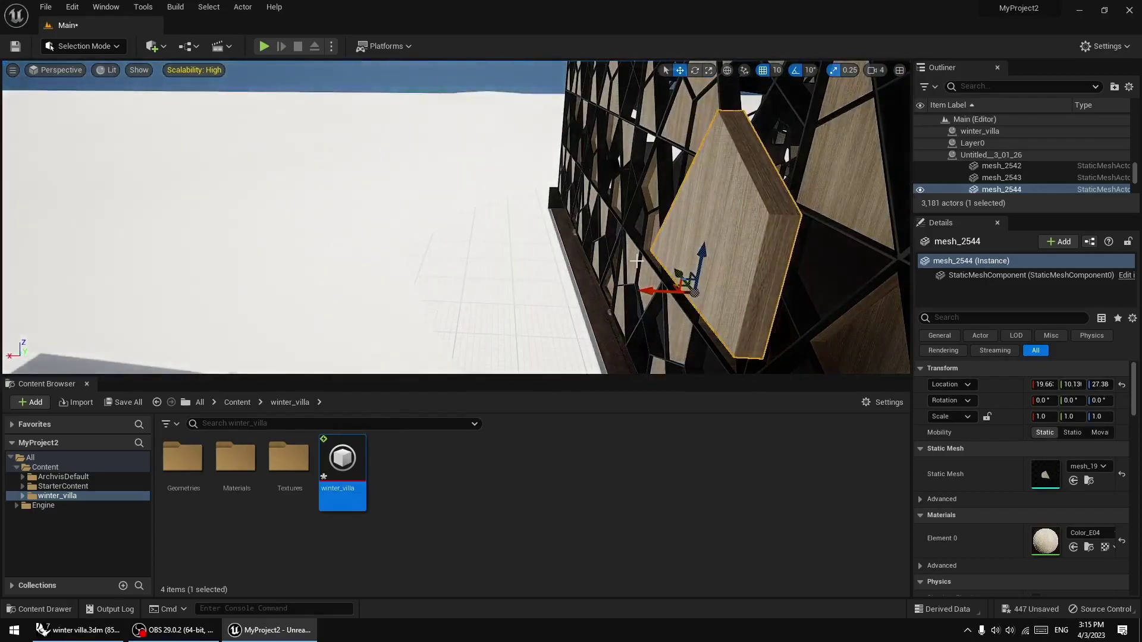
pyautogui.hotkey('ctrl', 'z')
# Examine the villa's exterior from different distances and angles, covering the roof, facade screens, carport and snowy terrain
pyautogui.moveTo(535, 281); pyautogui.dragTo(886, 238, button='right')
pyautogui.press('w')
pyautogui.press('s')
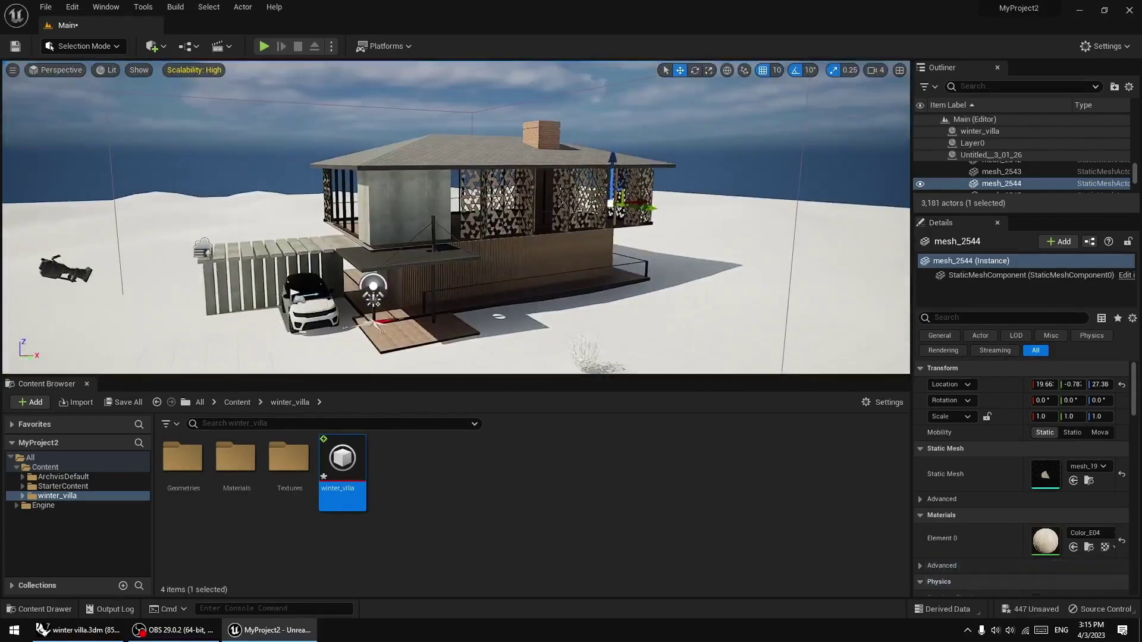
pyautogui.moveTo(447, 239); pyautogui.dragTo(514, 223, button='right')
pyautogui.press('s')
pyautogui.click(448, 239)
pyautogui.press('w')
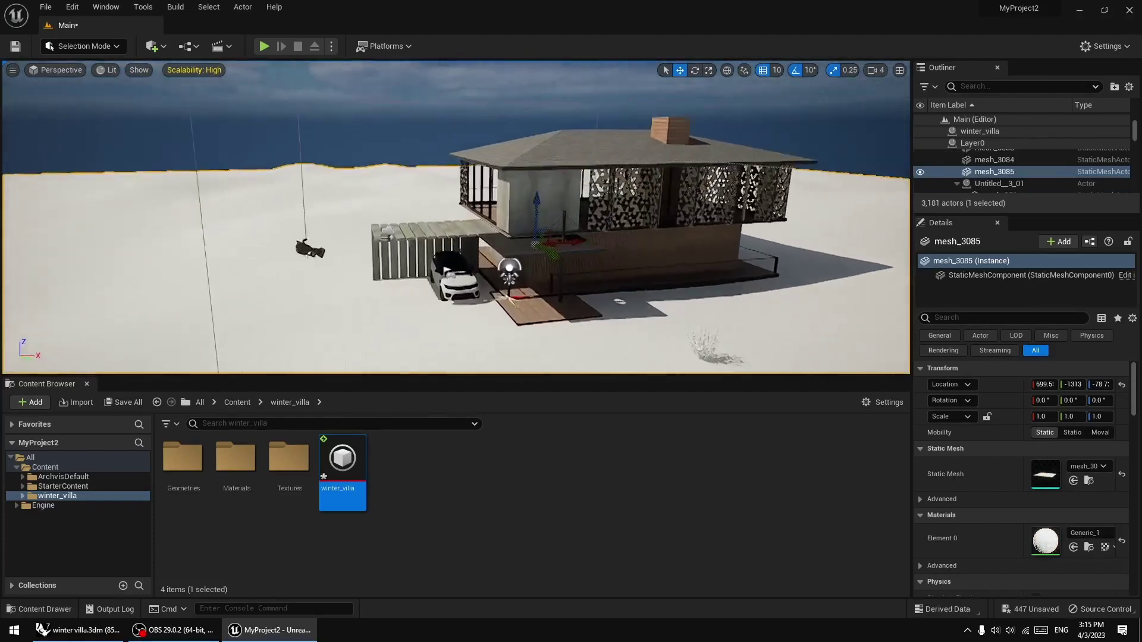
pyautogui.moveTo(514, 286); pyautogui.dragTo(561, 289, button='right')
pyautogui.press('e')
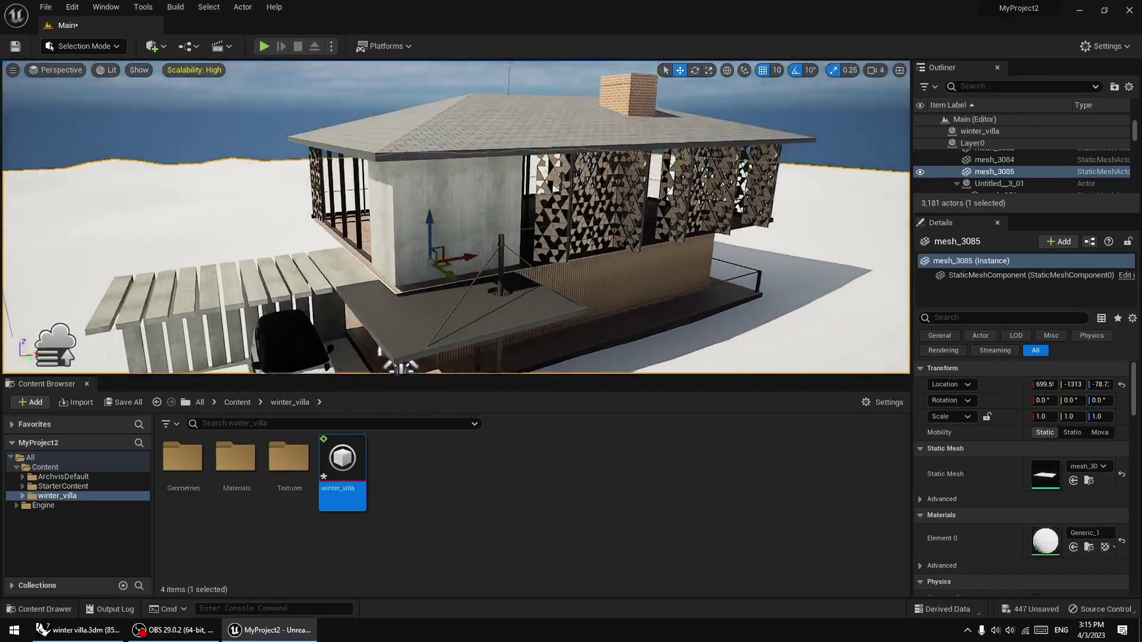
pyautogui.moveTo(561, 245); pyautogui.dragTo(561, 265, button='right')
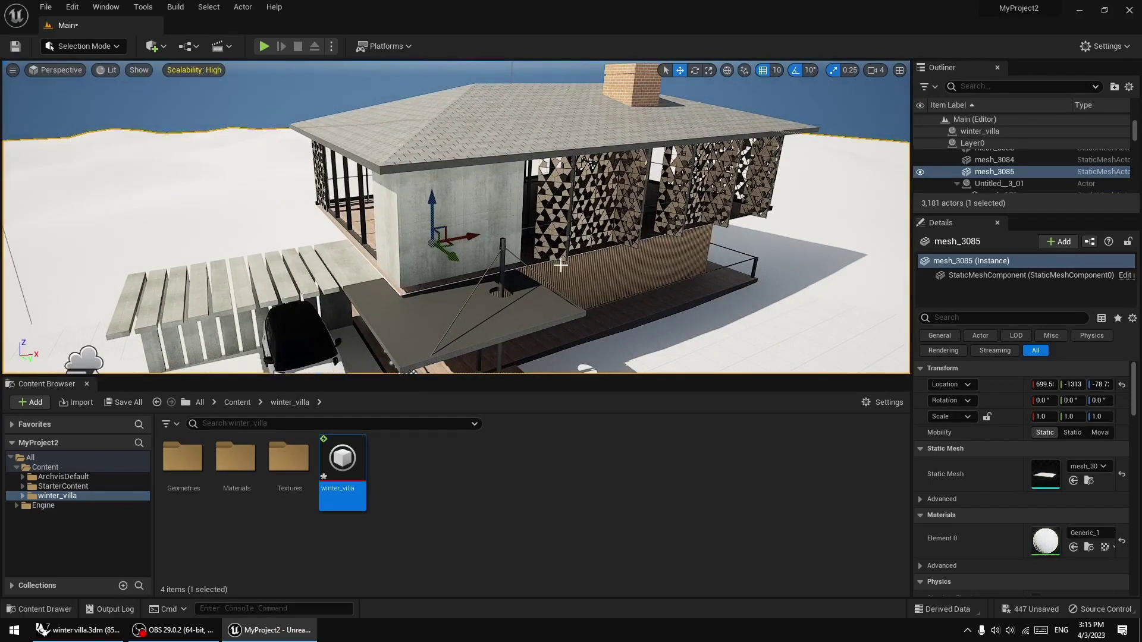
pyautogui.scroll(-5, 542, 267)
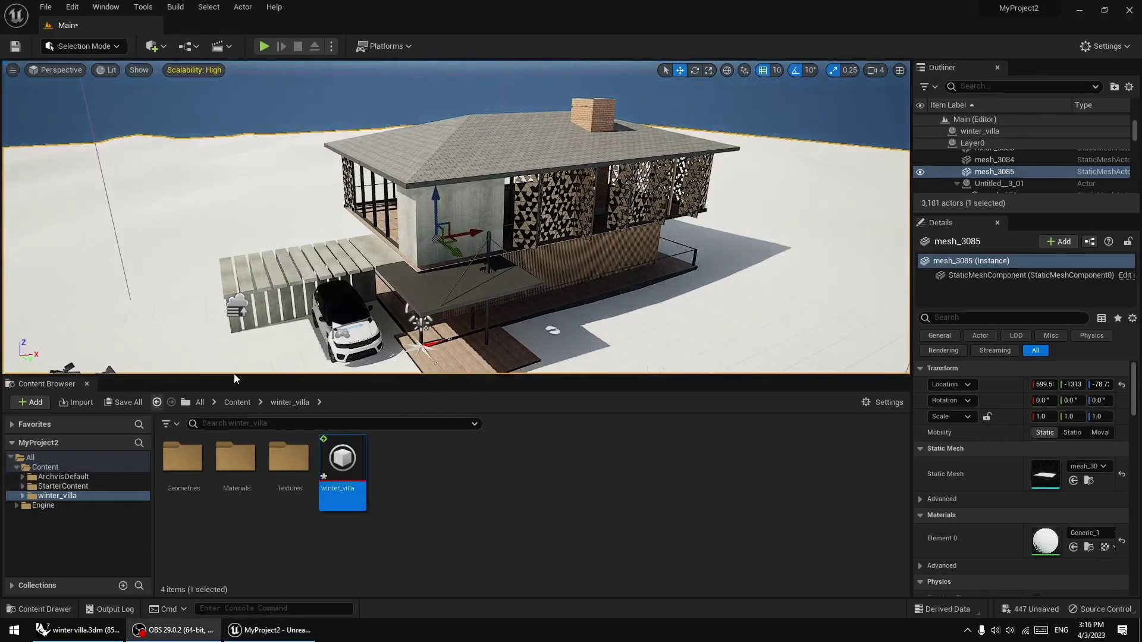
pyautogui.moveTo(424, 310); pyautogui.dragTo(439, 302, button='right')
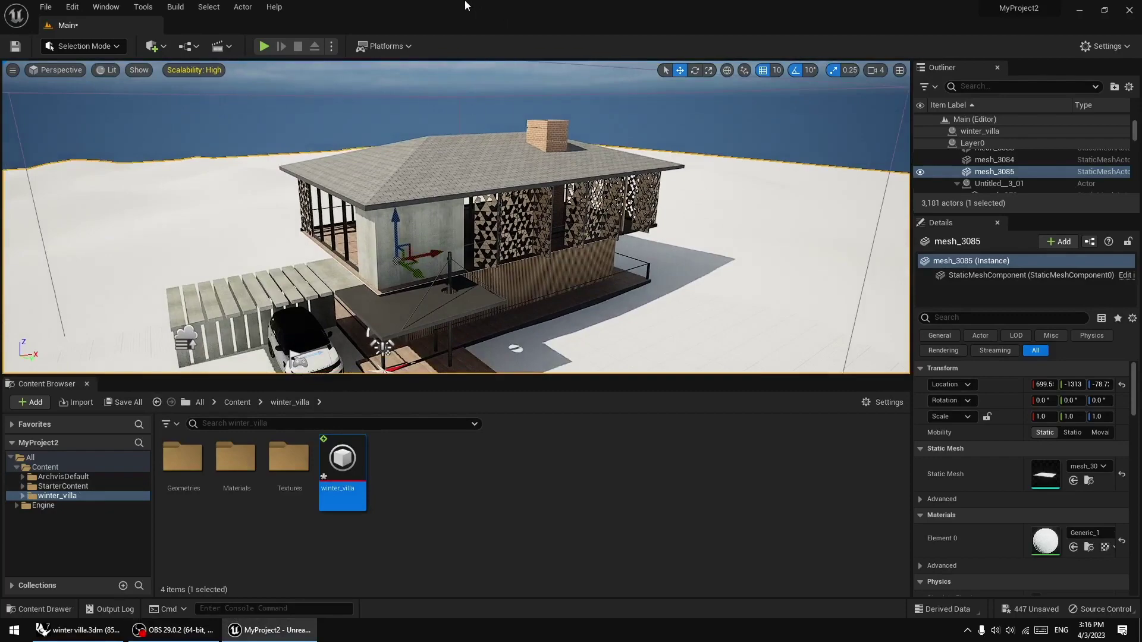
# Arrange the Unreal Engine and Rhino windows side by side
pyautogui.moveTo(448, 3); pyautogui.dragTo(1141, 174)
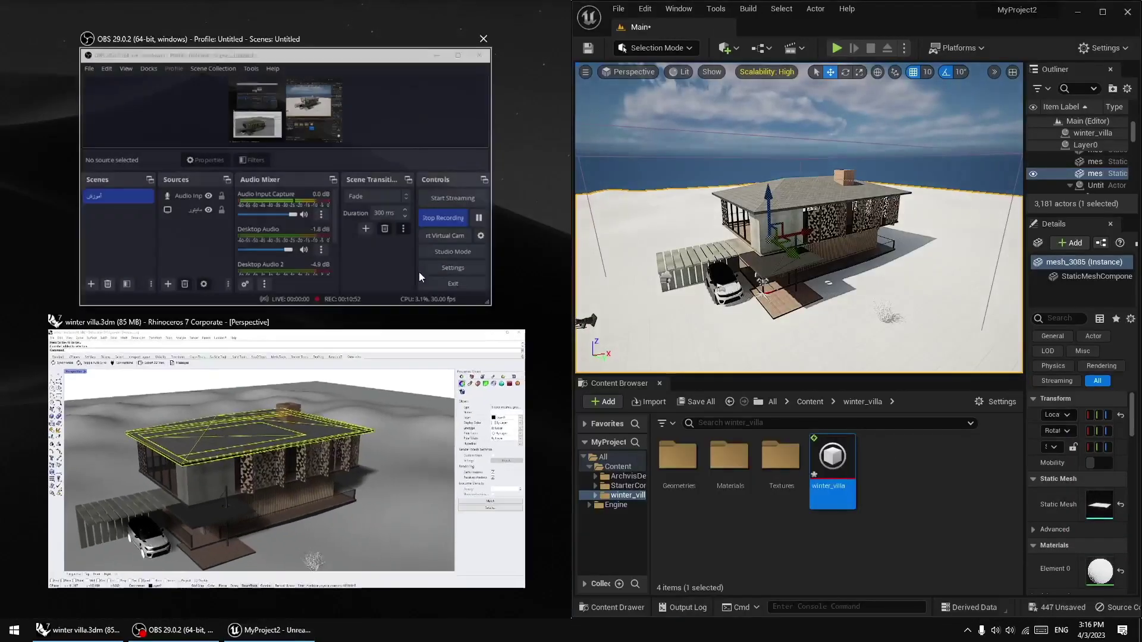
pyautogui.click(282, 394)
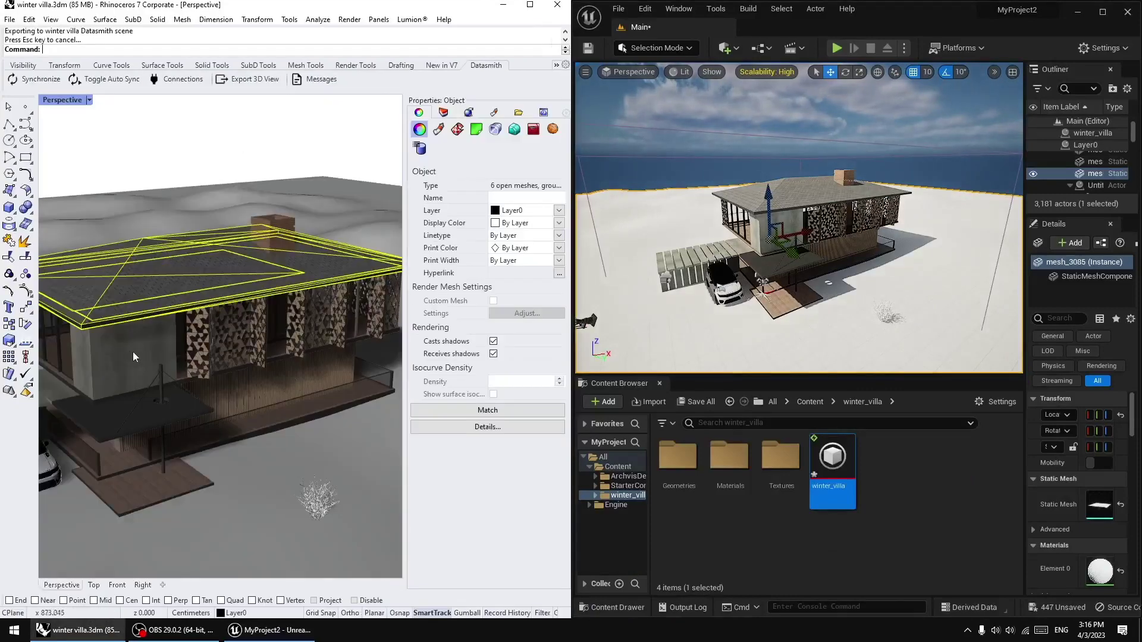
# Move the concrete wall box in Rhino out in front of the villa and synchronize the change to Unreal through Datasmith
pyautogui.click(134, 351)
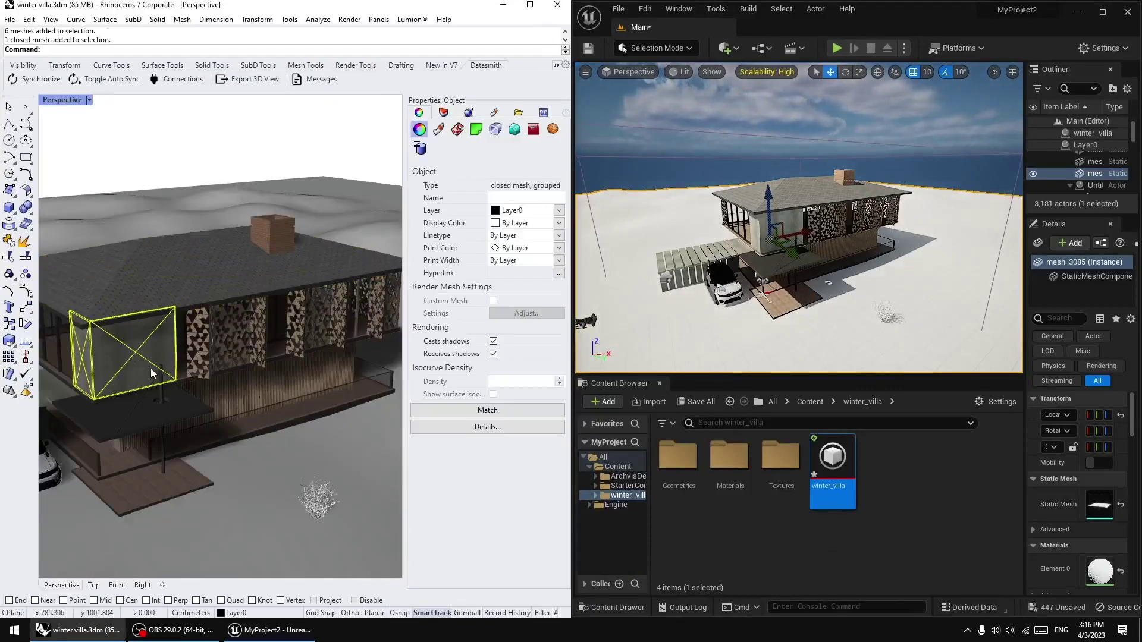
pyautogui.scroll(-3, 166, 359)
pyautogui.scroll(2, 149, 360)
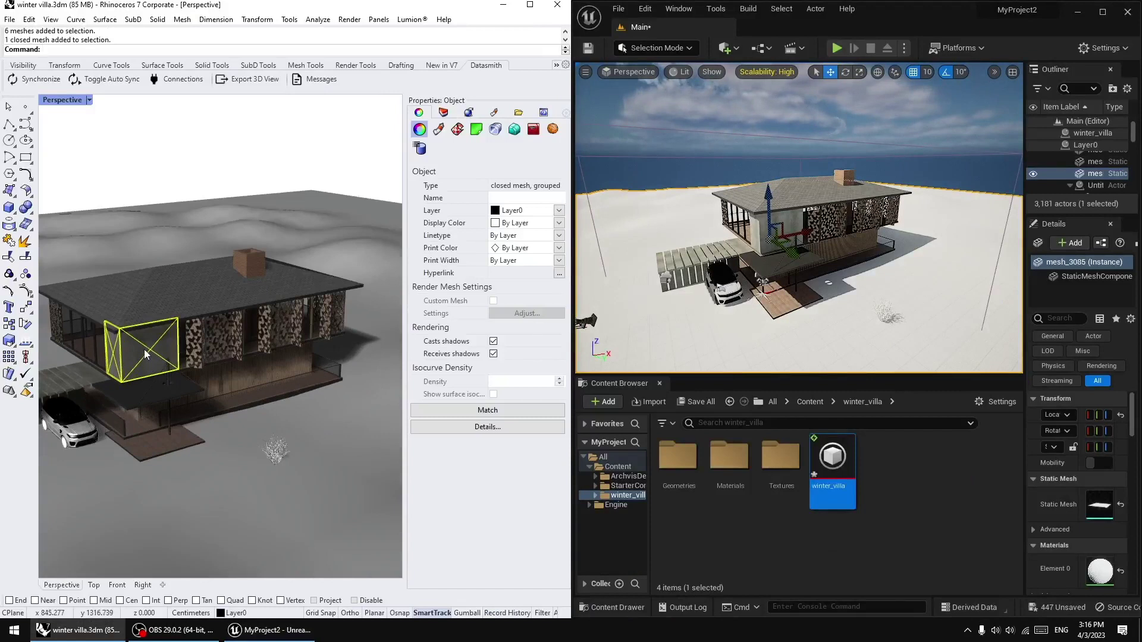
pyautogui.moveTo(149, 354); pyautogui.dragTo(282, 462)
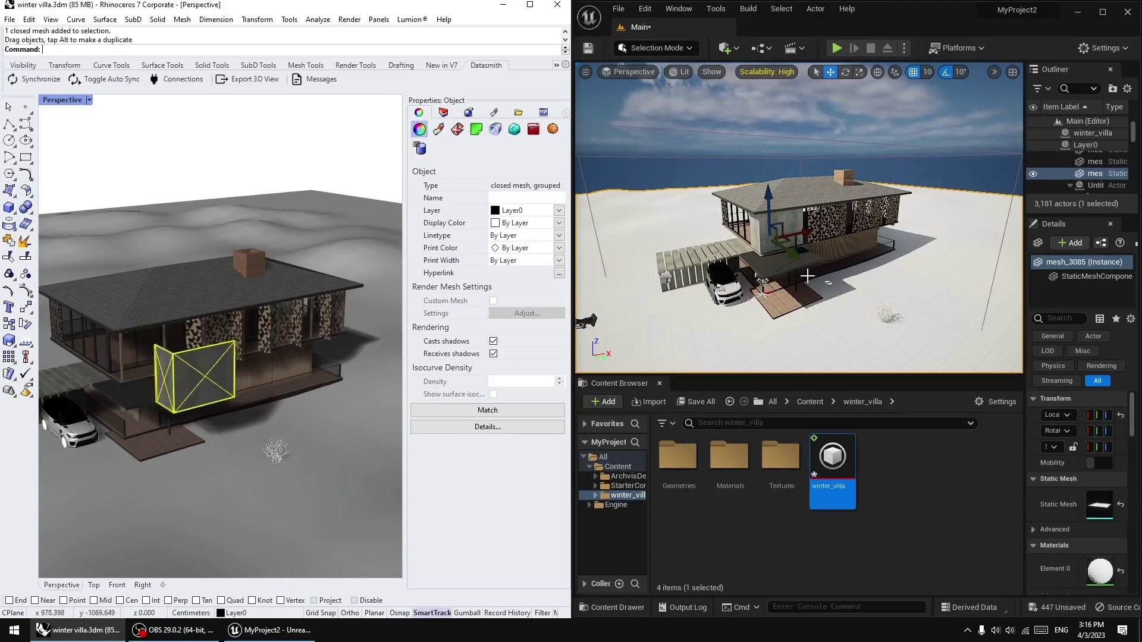
pyautogui.moveTo(803, 271); pyautogui.dragTo(784, 239, button='right')
pyautogui.press('Escape')
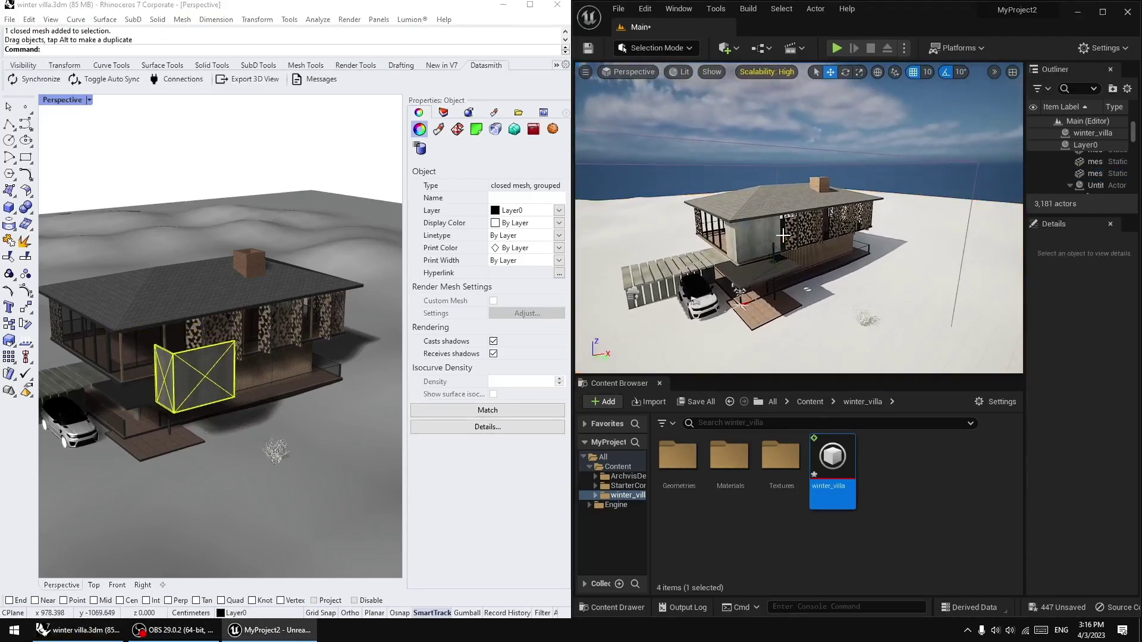
pyautogui.click(27, 82)
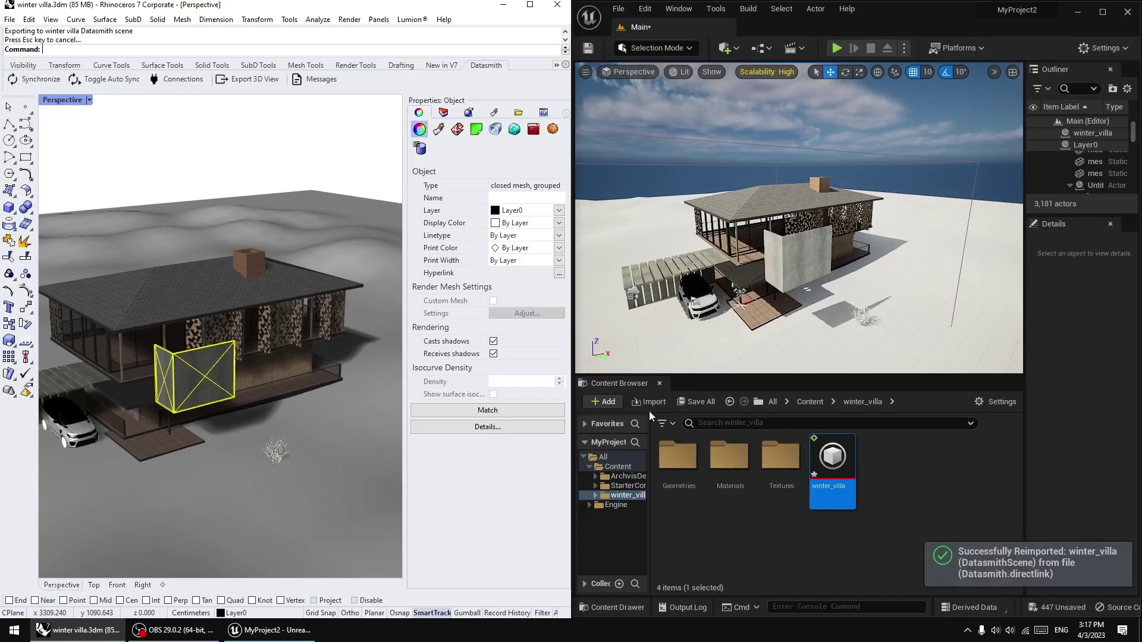
# Close the Content Browser to enlarge the Unreal viewport and examine the relocated concrete wall
pyautogui.click(659, 384)
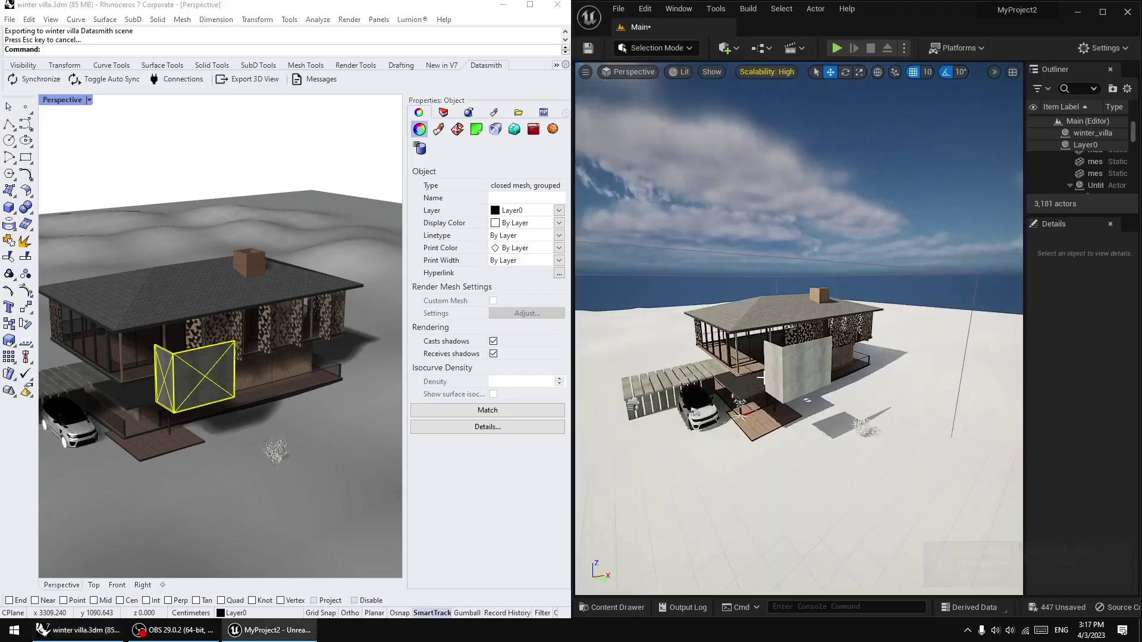
pyautogui.moveTo(881, 351); pyautogui.dragTo(838, 345, button='right')
pyautogui.press('w')
pyautogui.press('s')
pyautogui.press('w')
# Move the brick chimney high above the roof in Rhino, synchronize it, and check it in the Unreal viewport
pyautogui.click(226, 379)
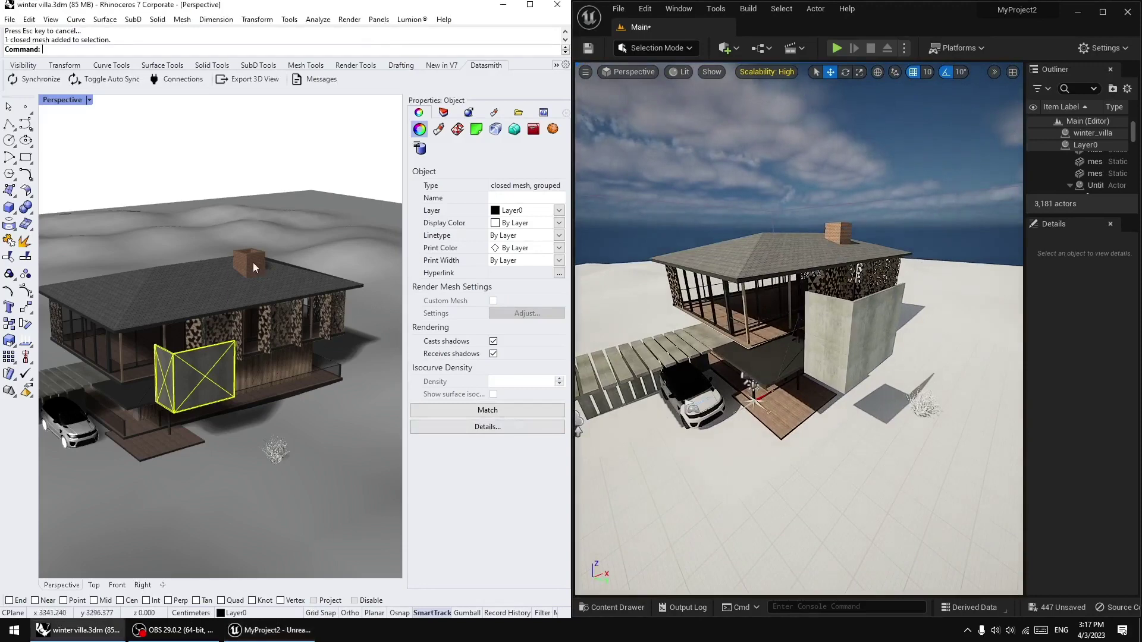
pyautogui.moveTo(226, 379); pyautogui.dragTo(253, 138)
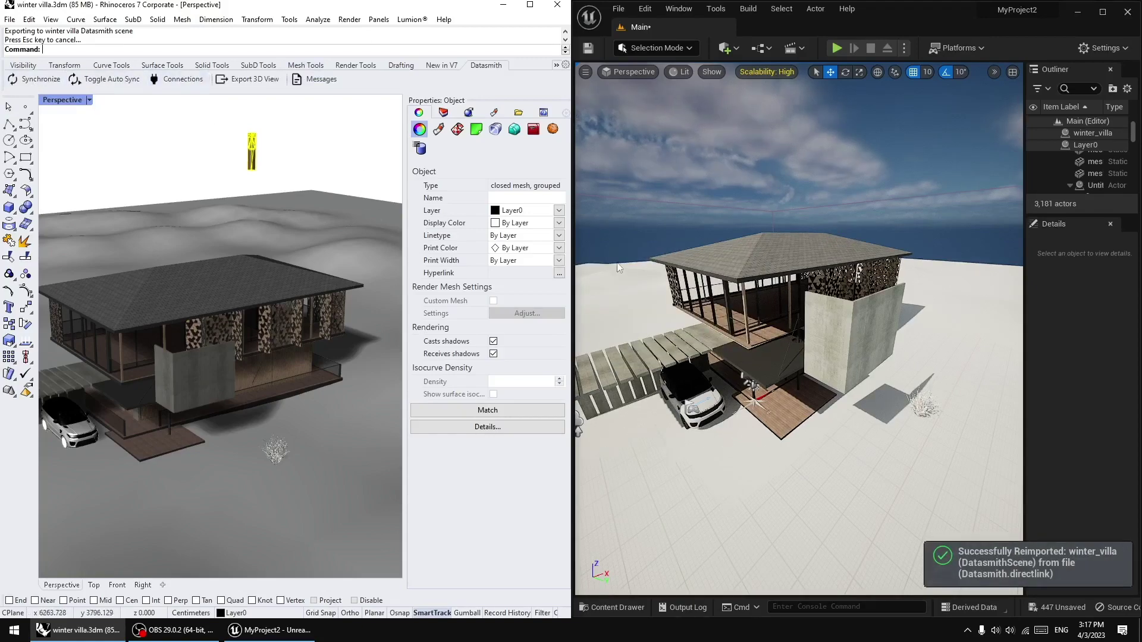
pyautogui.press('w')
pyautogui.moveTo(714, 333); pyautogui.dragTo(786, 314, button='right')
pyautogui.press('w')
pyautogui.click(756, 396)
pyautogui.press('s')
pyautogui.moveTo(756, 397); pyautogui.dragTo(749, 430, button='right')
pyautogui.press('s')
# Undo the chimney and wall moves in Rhino and synchronize the restored villa through Datasmith
pyautogui.click(361, 179)
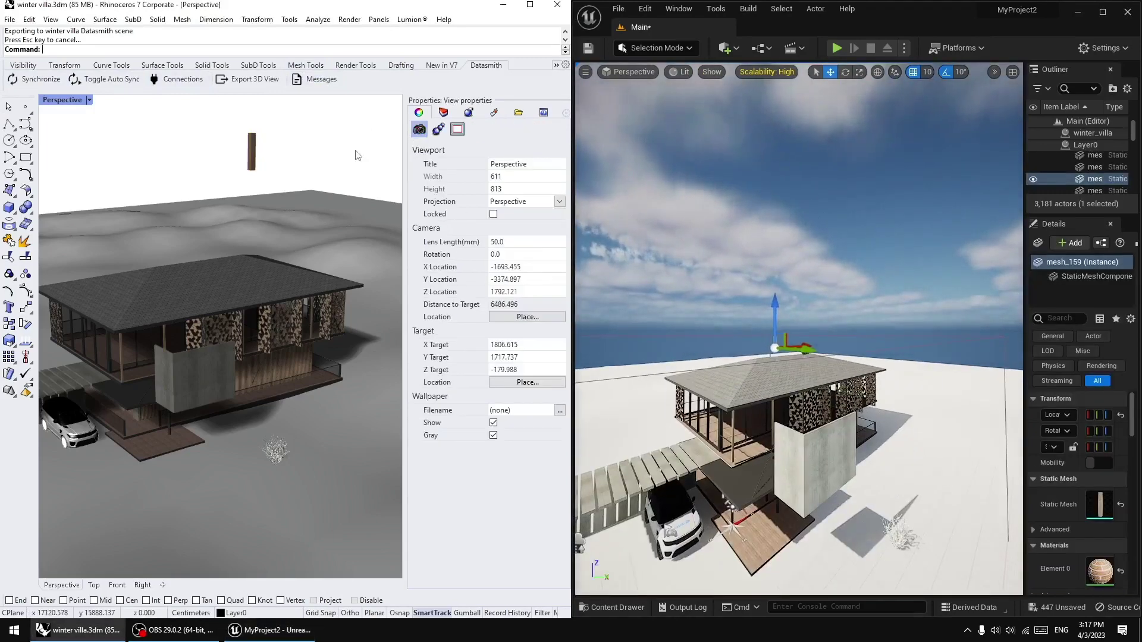
pyautogui.hotkey('ctrl', 'z')
pyautogui.hotkey('ctrl', 'z')
pyautogui.click(34, 79)
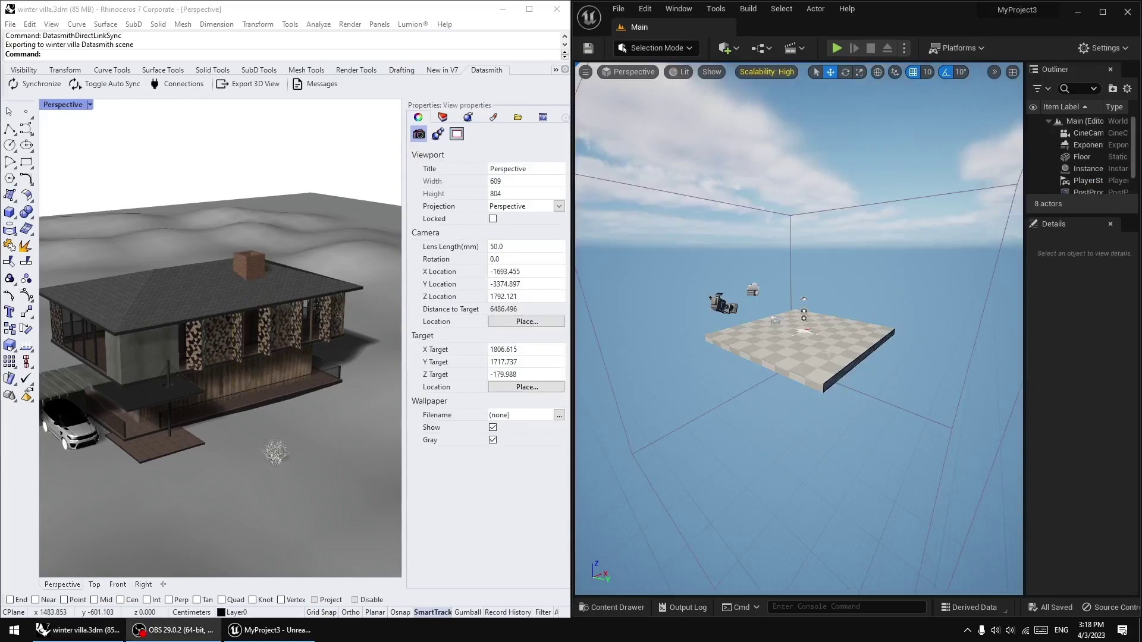
# Close the Outliner and Details panels of MyProject3 to enlarge the viewport around the default floor
pyautogui.moveTo(797, 357); pyautogui.dragTo(829, 319, button='middle')
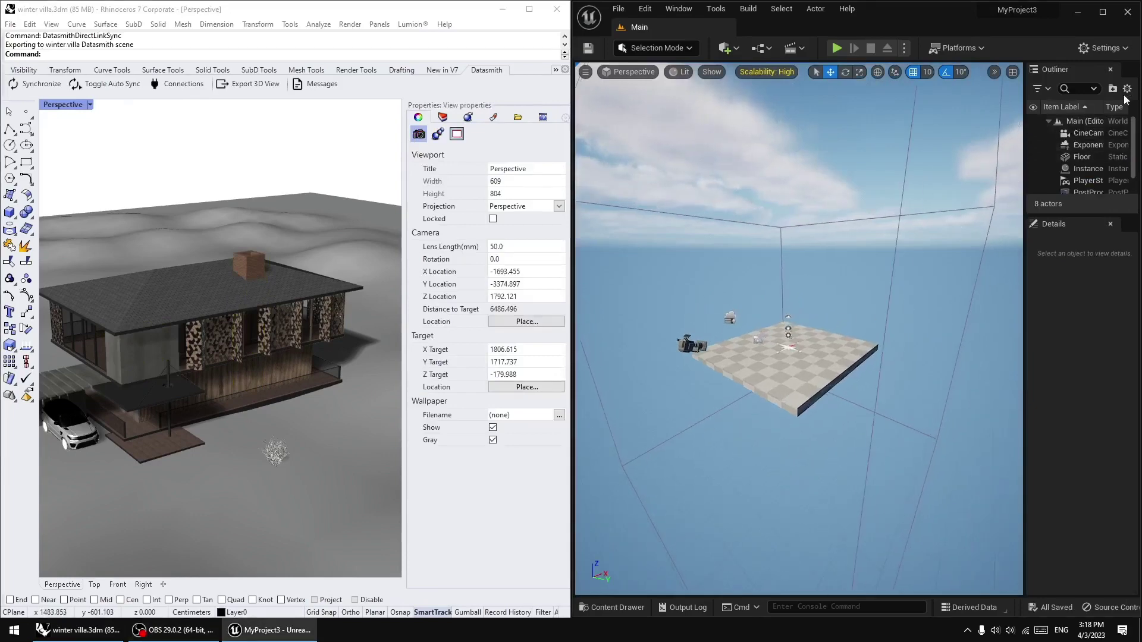
pyautogui.click(1110, 69)
pyautogui.click(1110, 69)
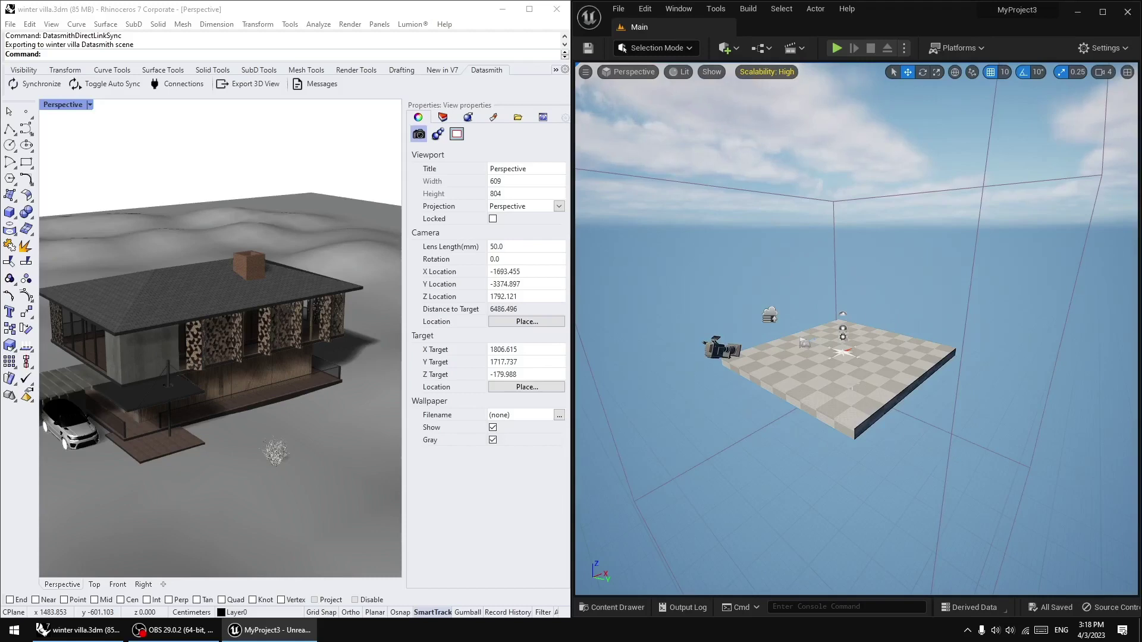
pyautogui.moveTo(682, 434); pyautogui.dragTo(658, 432, button='right')
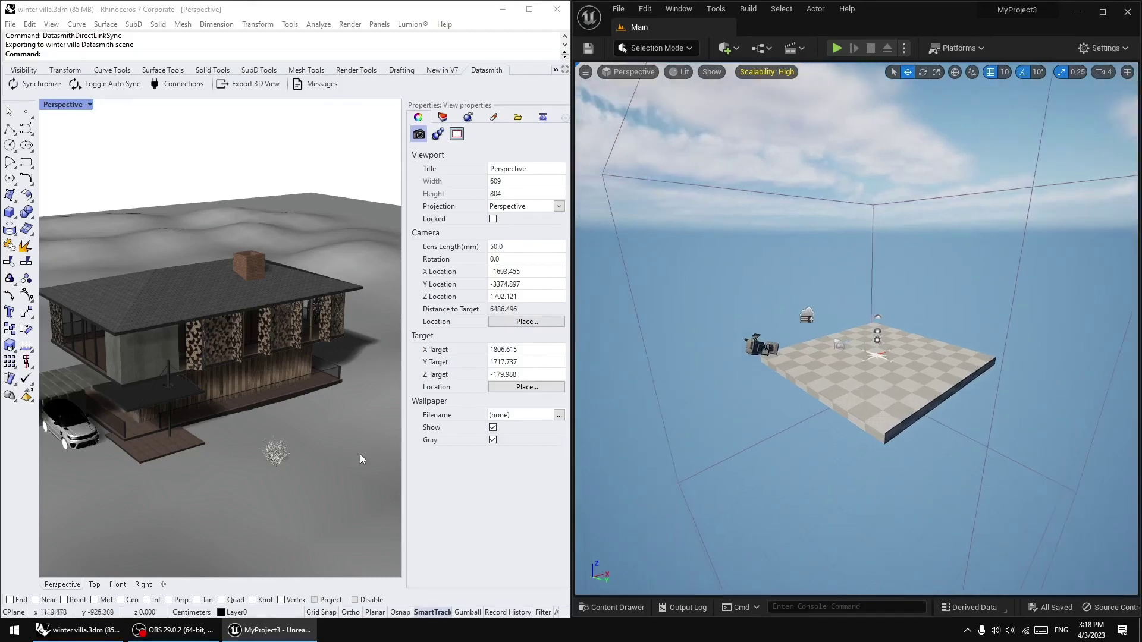
# Enable Datasmith auto sync in Rhino and import the winter_villa Direct Link source into MyProject3's Content folder
pyautogui.moveTo(307, 440)
pyautogui.mouseDown(button='right')
pyautogui.moveTo(297, 436)
pyautogui.moveTo(316, 441)
pyautogui.mouseUp(button='right')
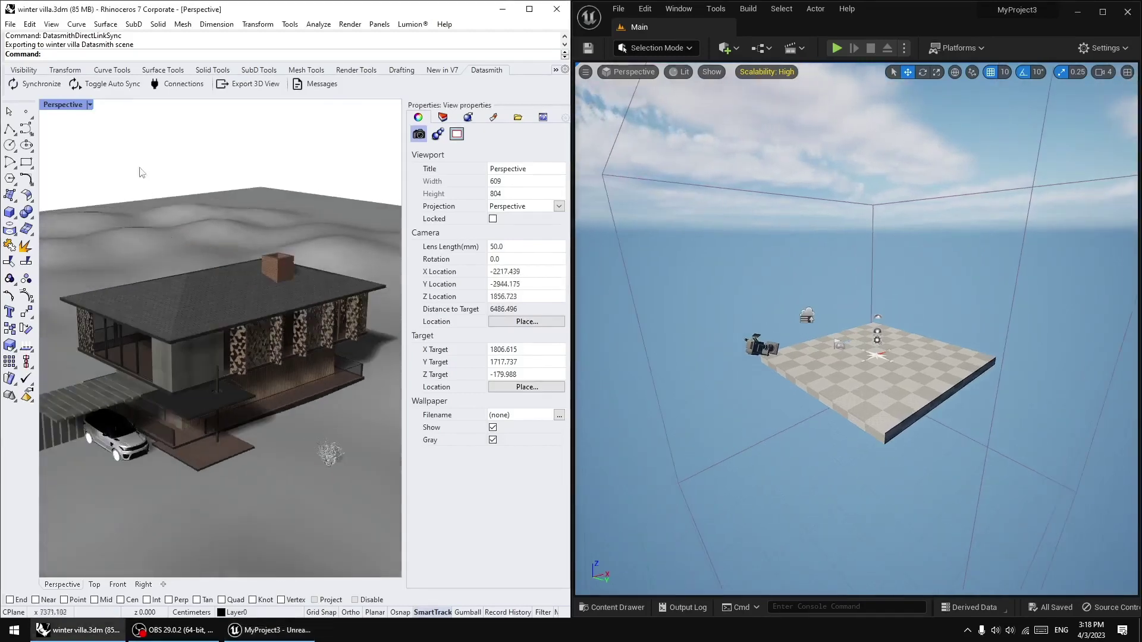
pyautogui.click(106, 84)
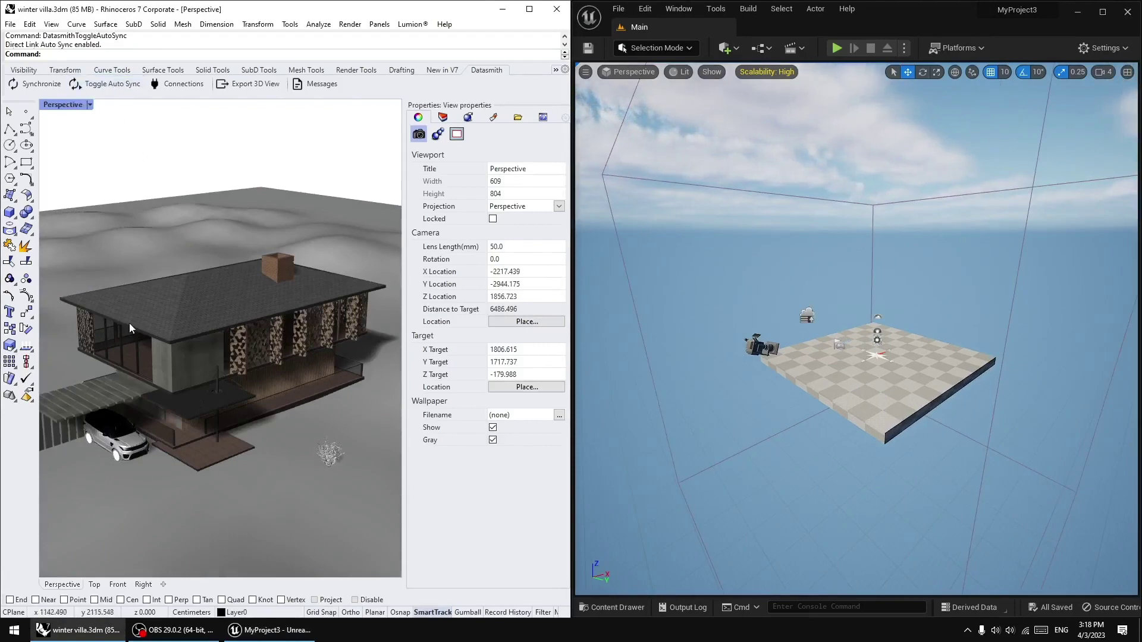
pyautogui.click(726, 48)
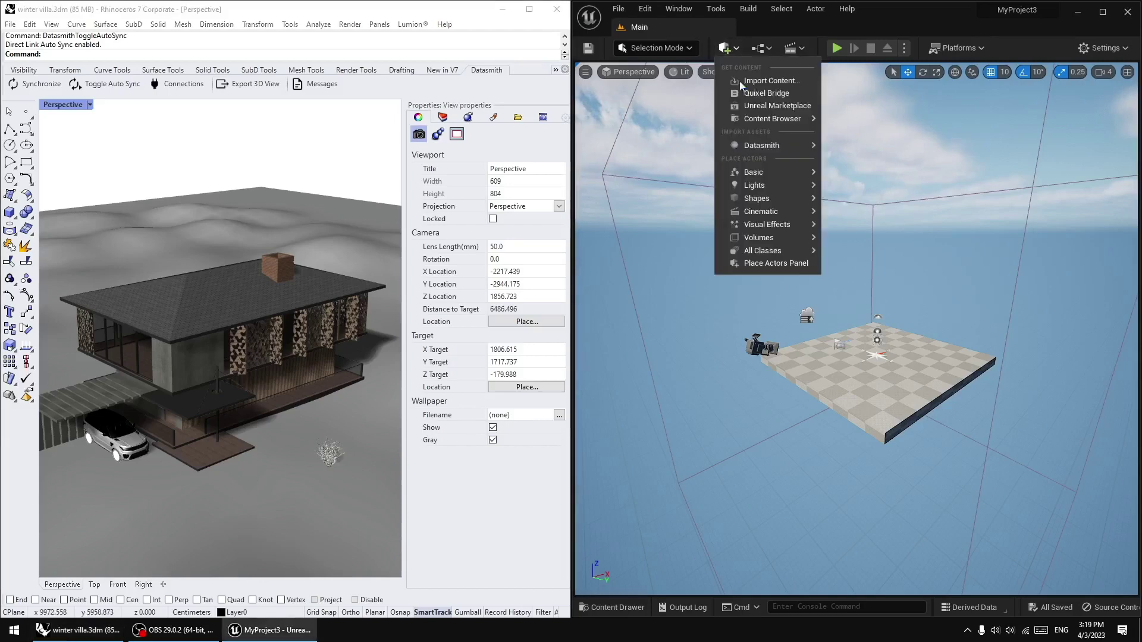
pyautogui.moveTo(766, 148)
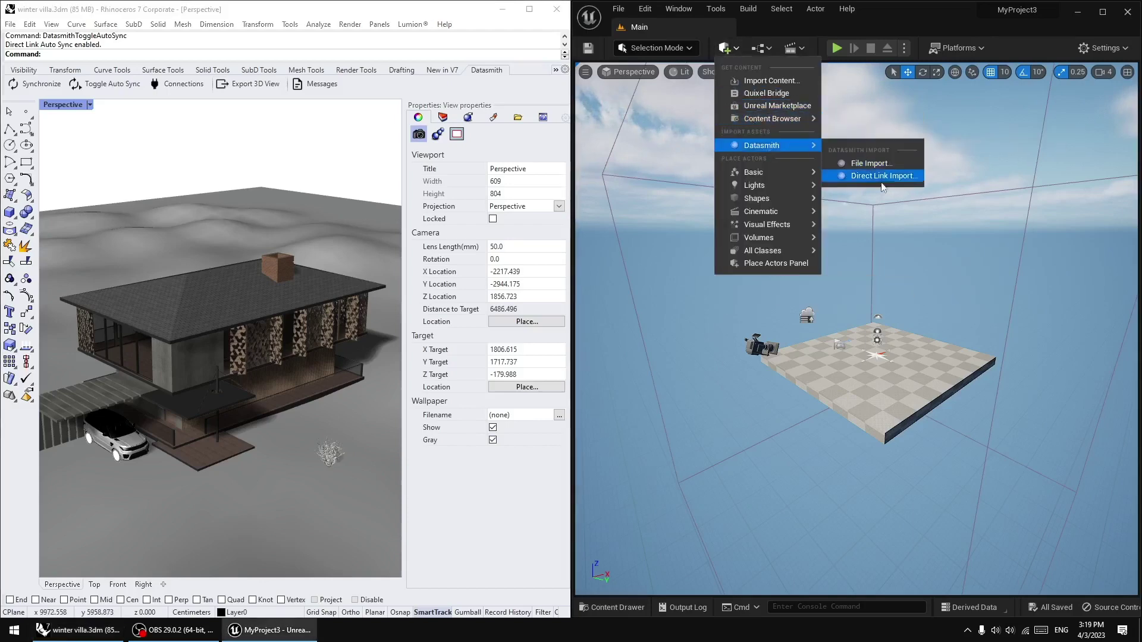
pyautogui.click(876, 180)
pyautogui.click(602, 284)
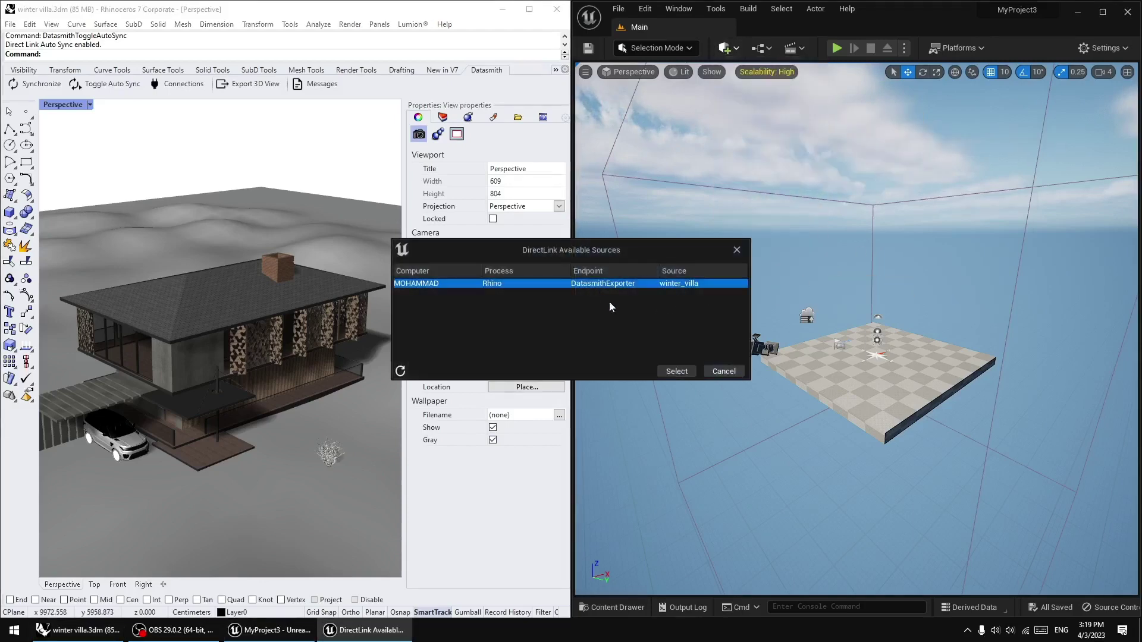
pyautogui.click(675, 370)
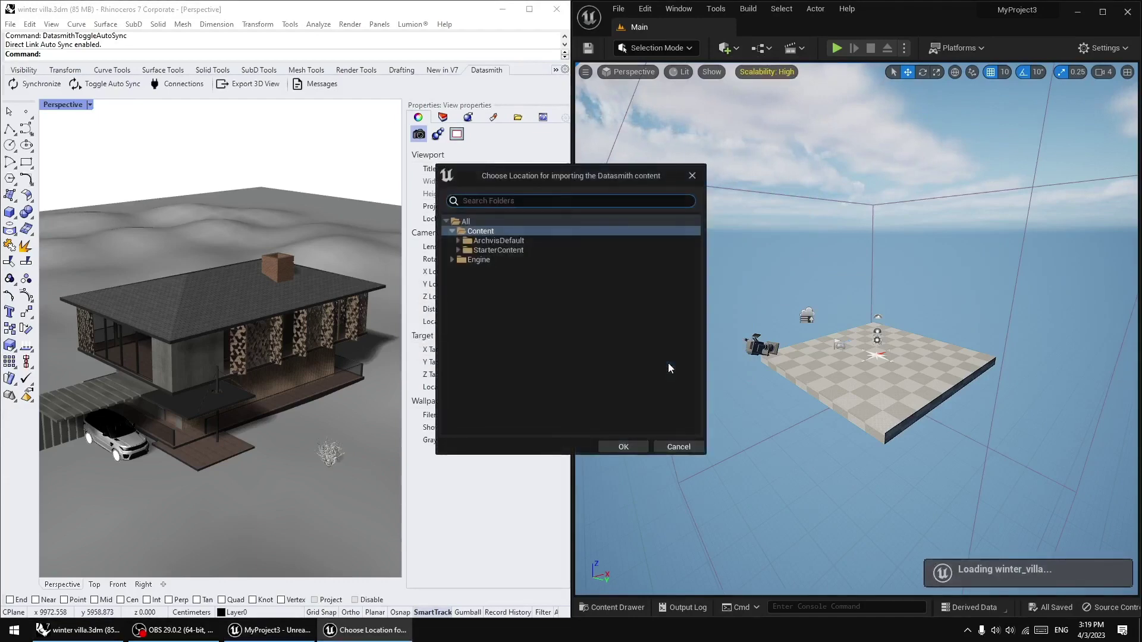
pyautogui.click(620, 447)
pyautogui.click(629, 422)
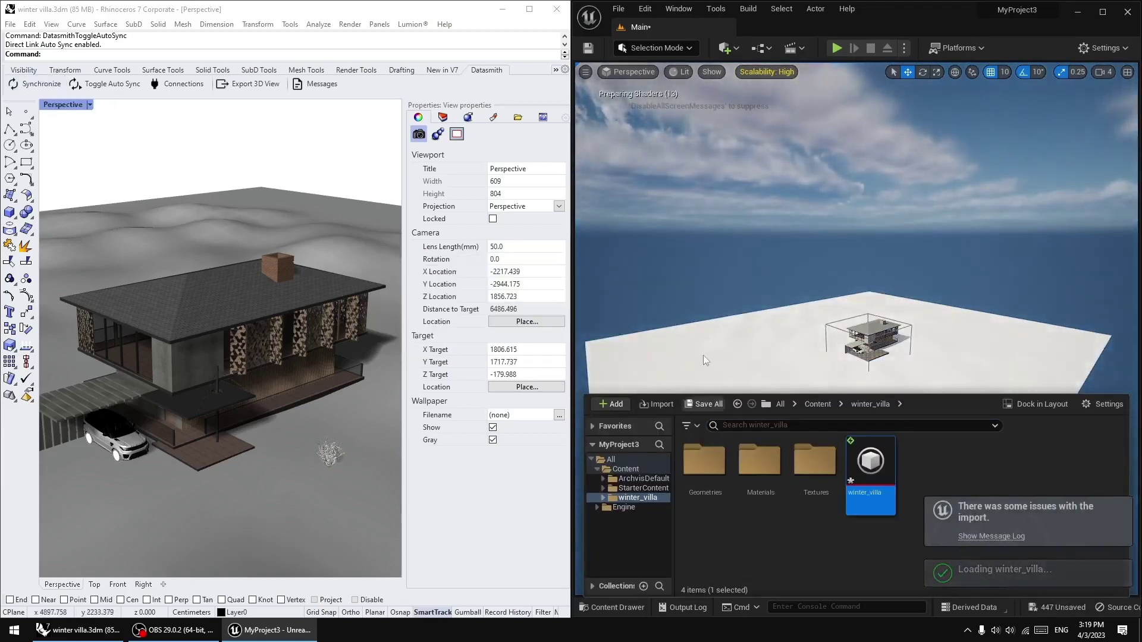
# Frame the imported villa in the Unreal viewport and delete the default checkered floor beneath it
pyautogui.click(720, 310)
pyautogui.moveTo(891, 357); pyautogui.dragTo(891, 364, button='middle')
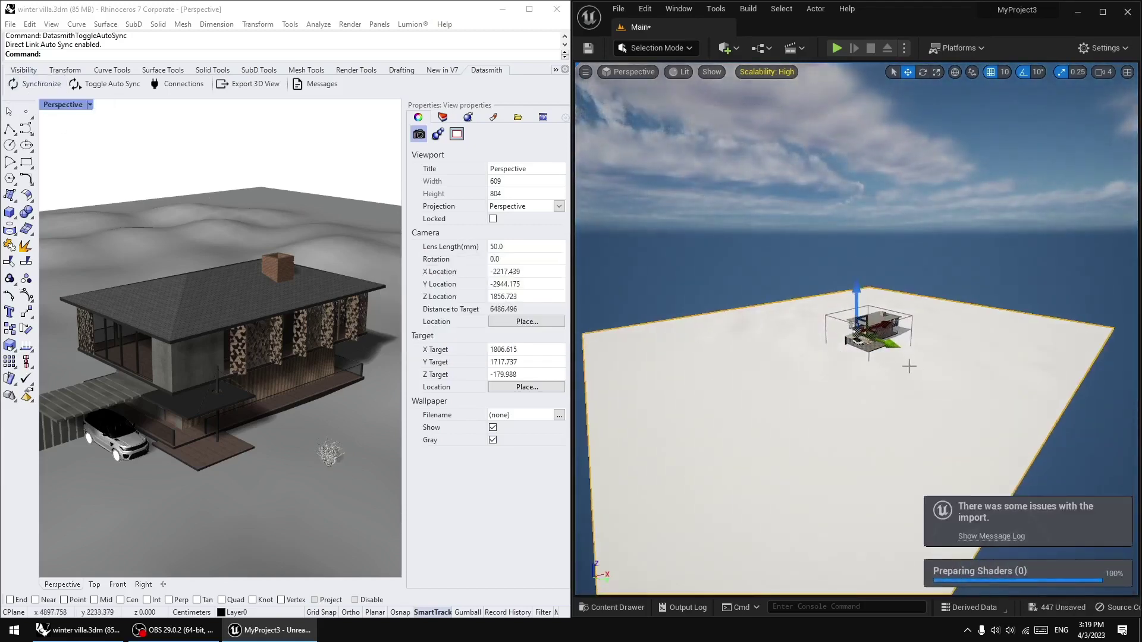
pyautogui.click(895, 334)
pyautogui.press('f')
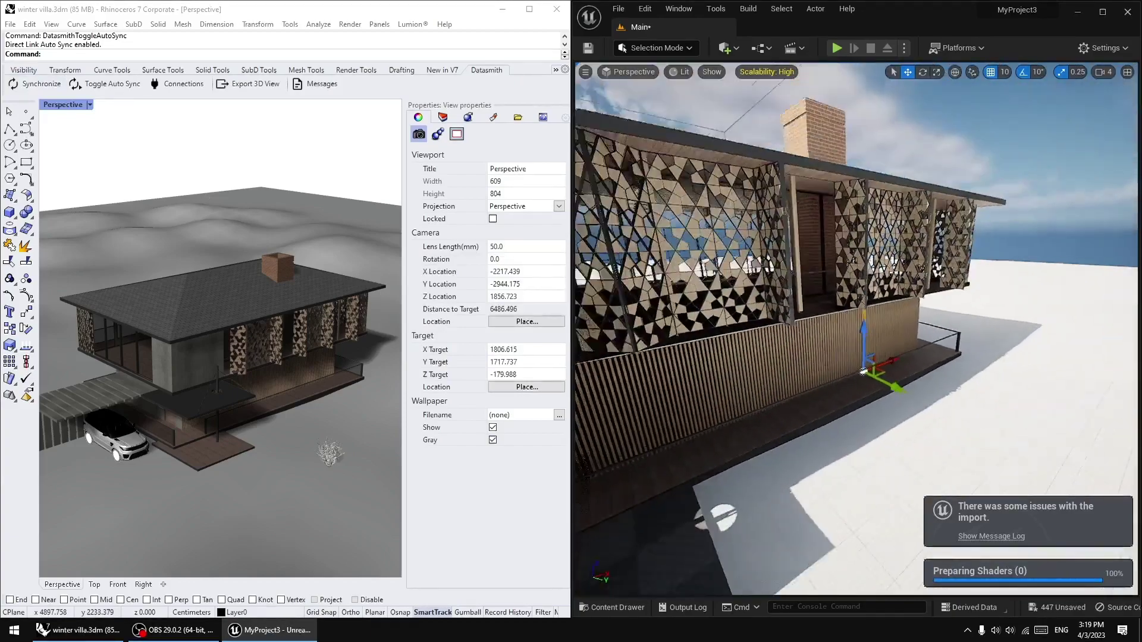
pyautogui.press('s')
pyautogui.moveTo(863, 371); pyautogui.dragTo(846, 360, button='right')
pyautogui.click(734, 464)
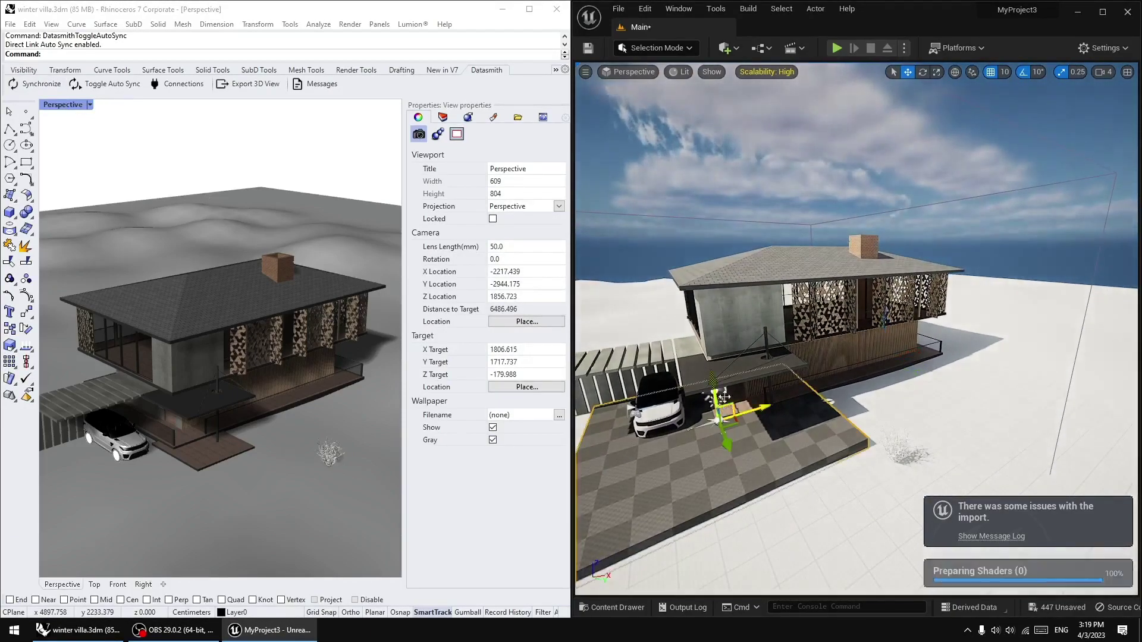
pyautogui.moveTo(717, 396); pyautogui.dragTo(718, 424)
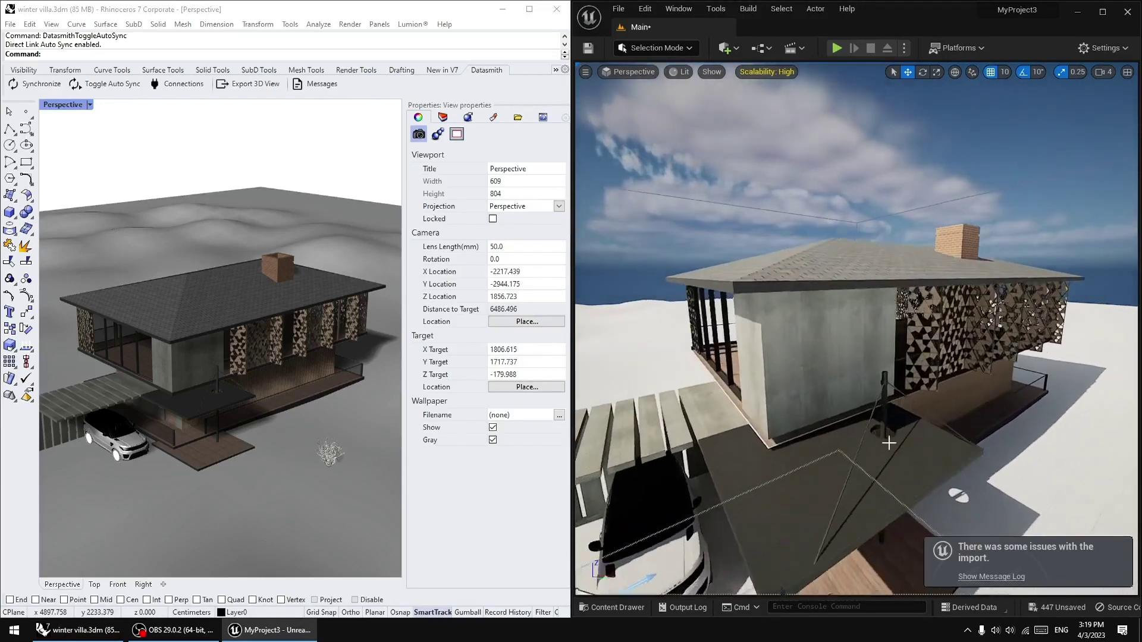
# Move the concrete wall block out in front of the villa in Rhino and check the auto-synced change in Unreal
pyautogui.click(201, 363)
pyautogui.moveTo(190, 363); pyautogui.dragTo(277, 398)
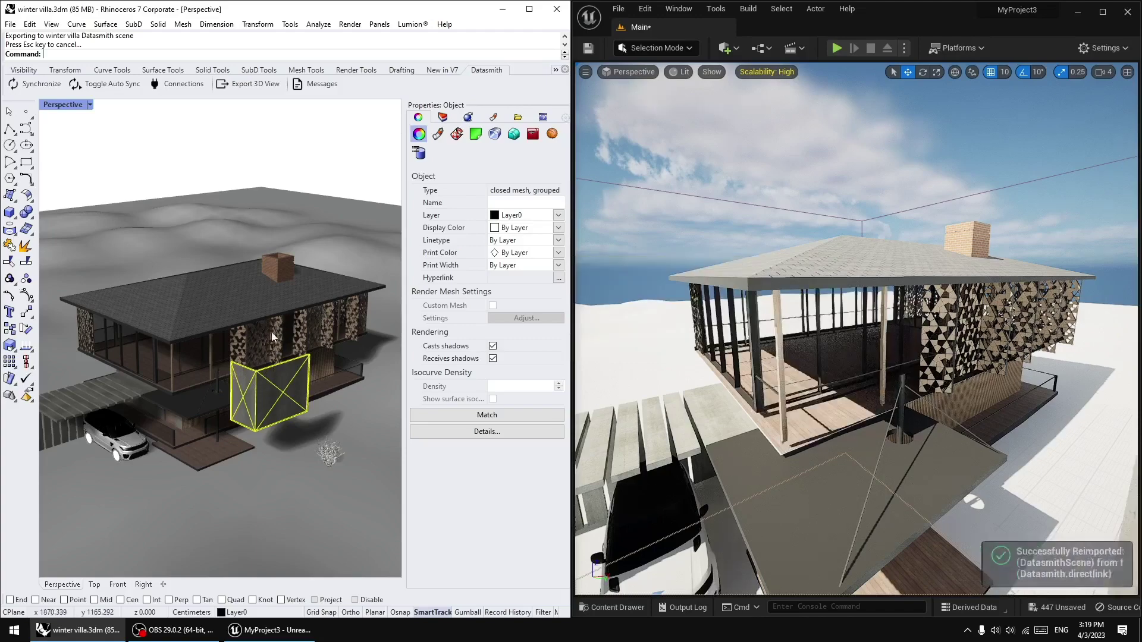
pyautogui.scroll(-8, 590, 454)
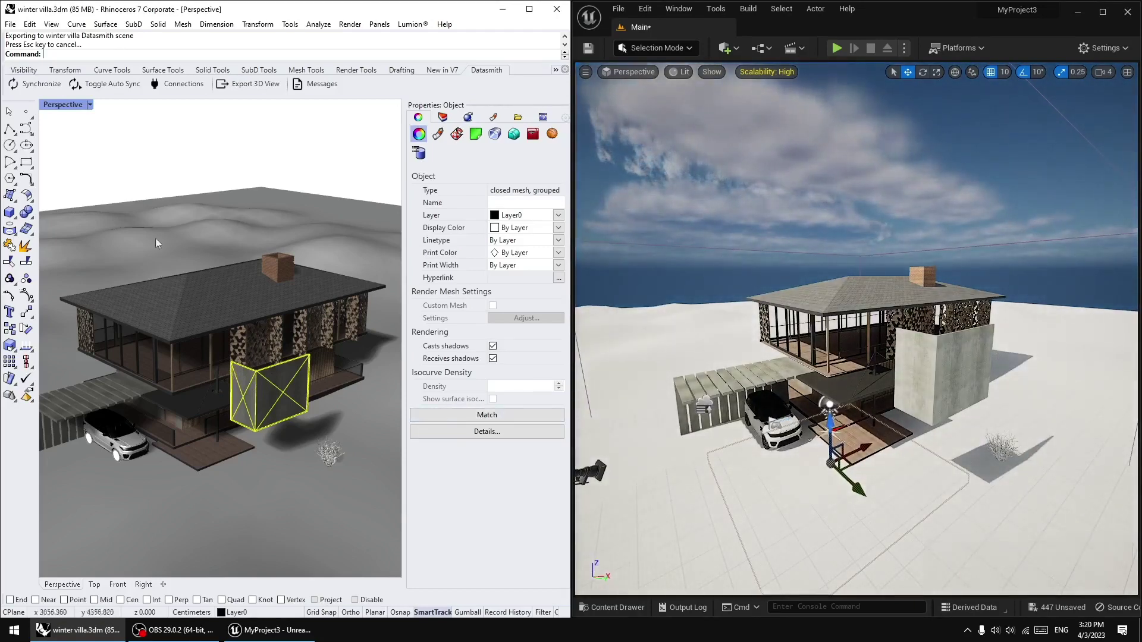
# Disable Datasmith auto sync in Rhino and undo the concrete wall block's move
pyautogui.click(108, 85)
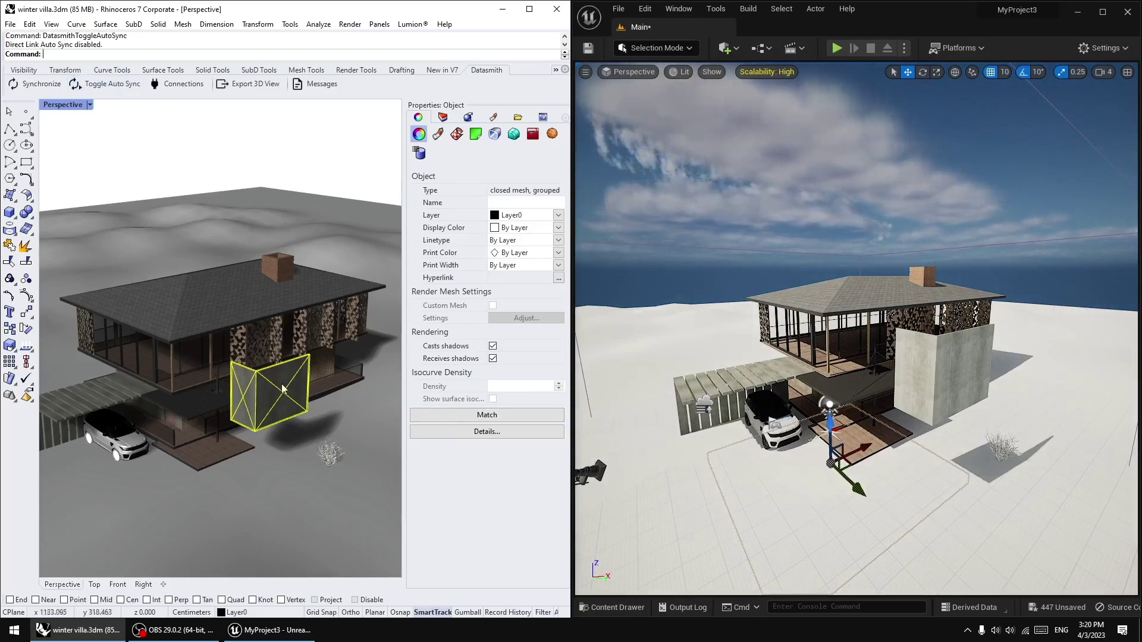
pyautogui.hotkey('ctrl', 'z')
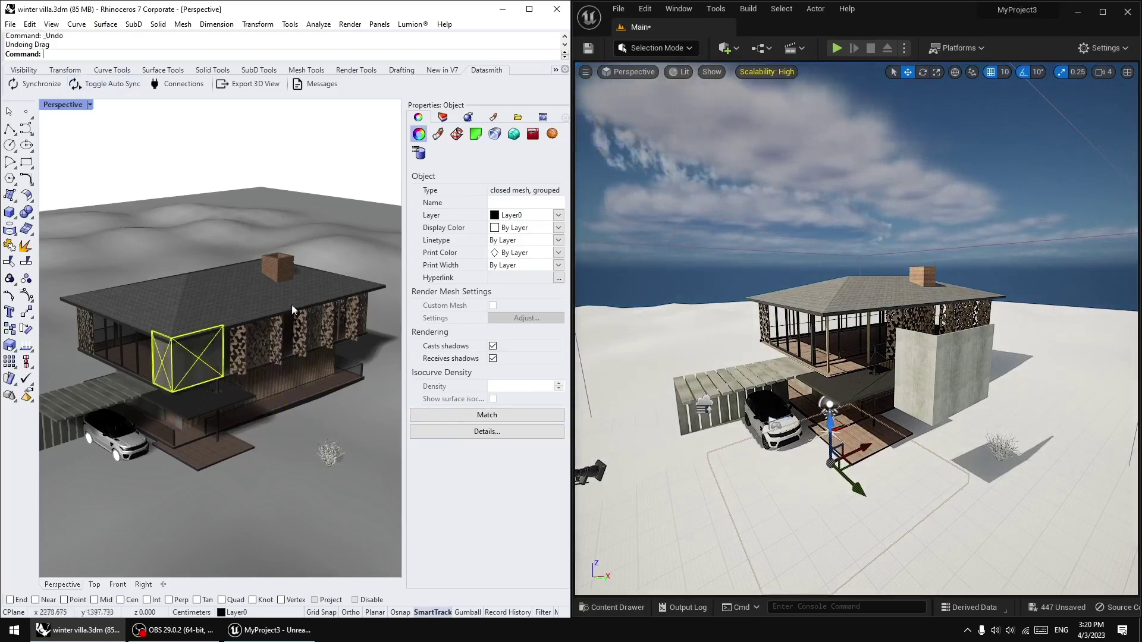
pyautogui.press('Escape')
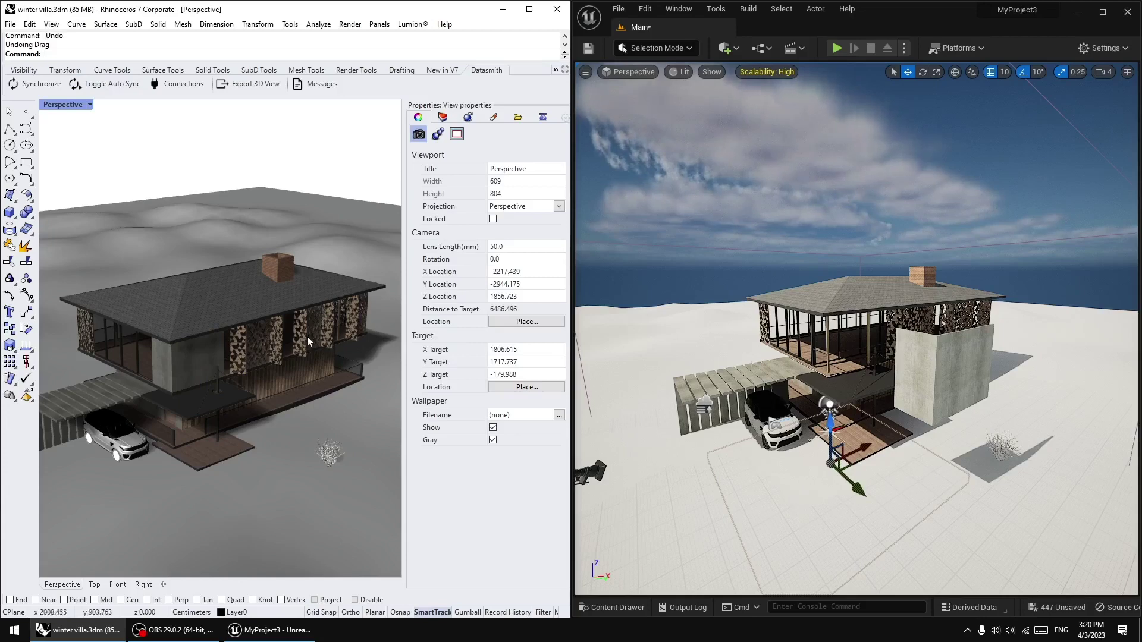
# Move the chimney, the car and the perforated facade panels away from their original places in Rhino
pyautogui.moveTo(292, 278); pyautogui.dragTo(176, 272)
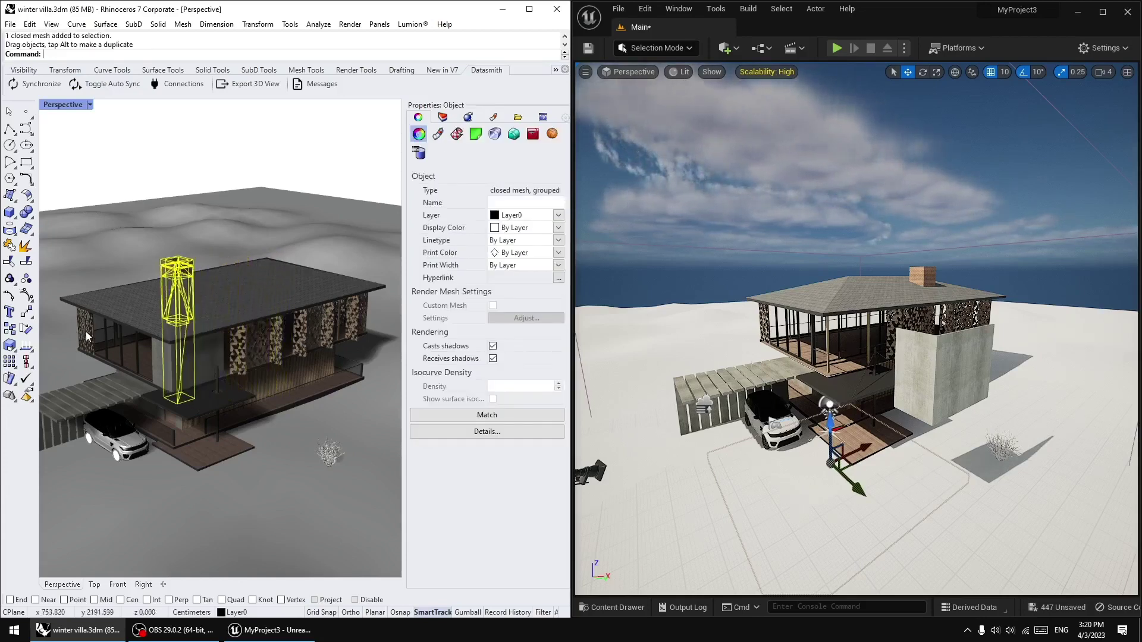
pyautogui.moveTo(85, 331); pyautogui.dragTo(191, 507)
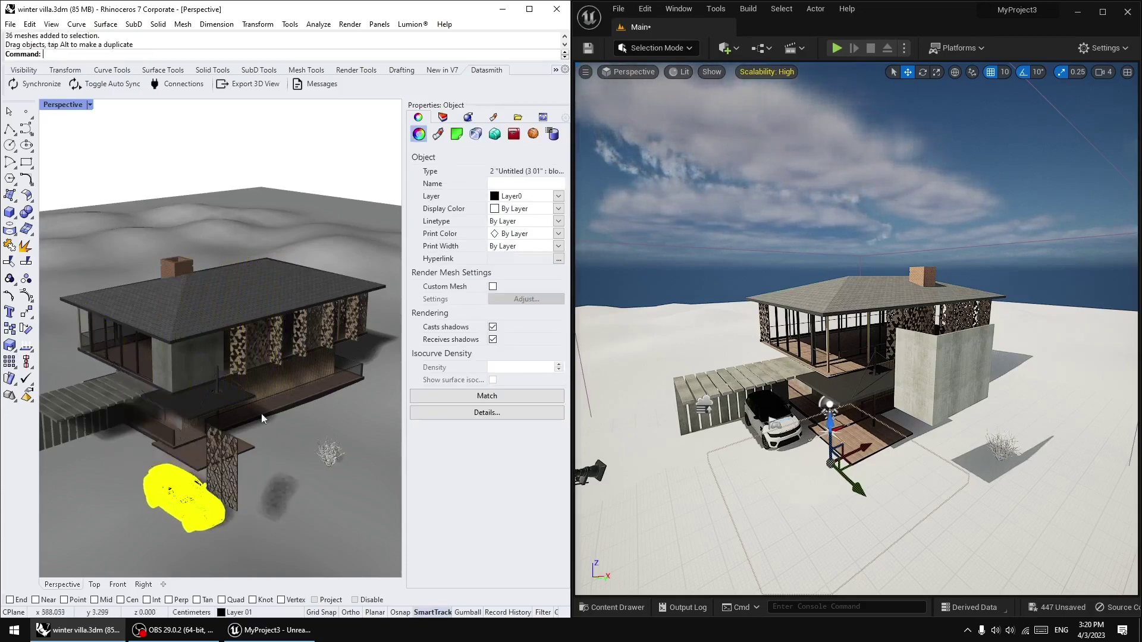
pyautogui.click(288, 359)
pyautogui.moveTo(244, 355); pyautogui.dragTo(274, 406)
pyautogui.click(349, 476)
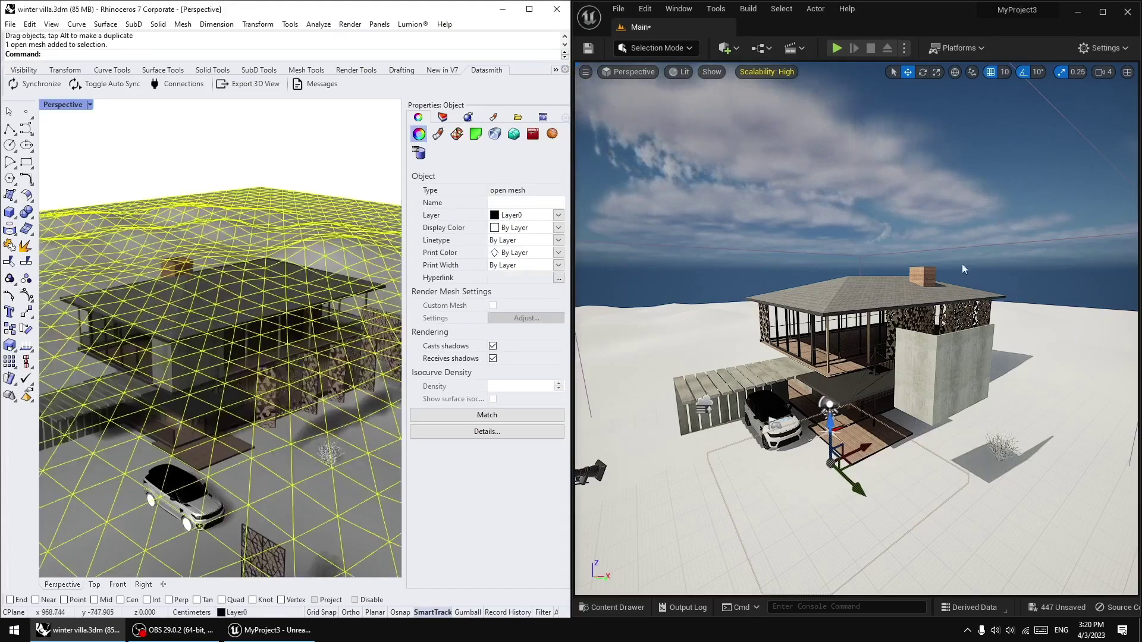
pyautogui.click(360, 154)
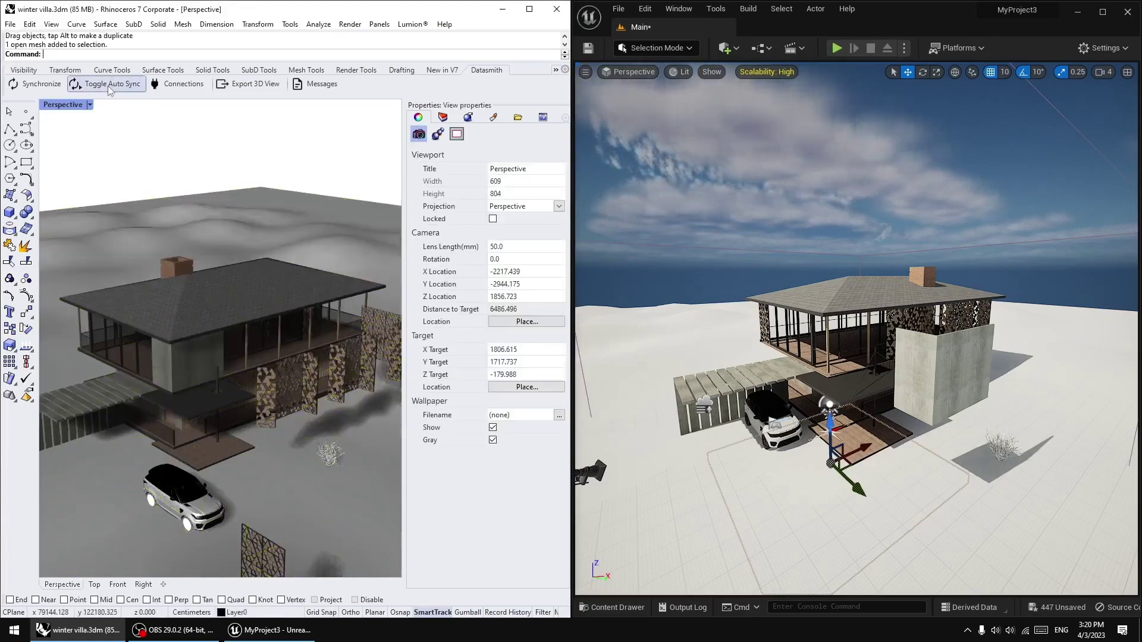
# Re-enable Datasmith auto sync in Rhino and inspect the moved chimney, car and panels in the Unreal viewport
pyautogui.click(111, 87)
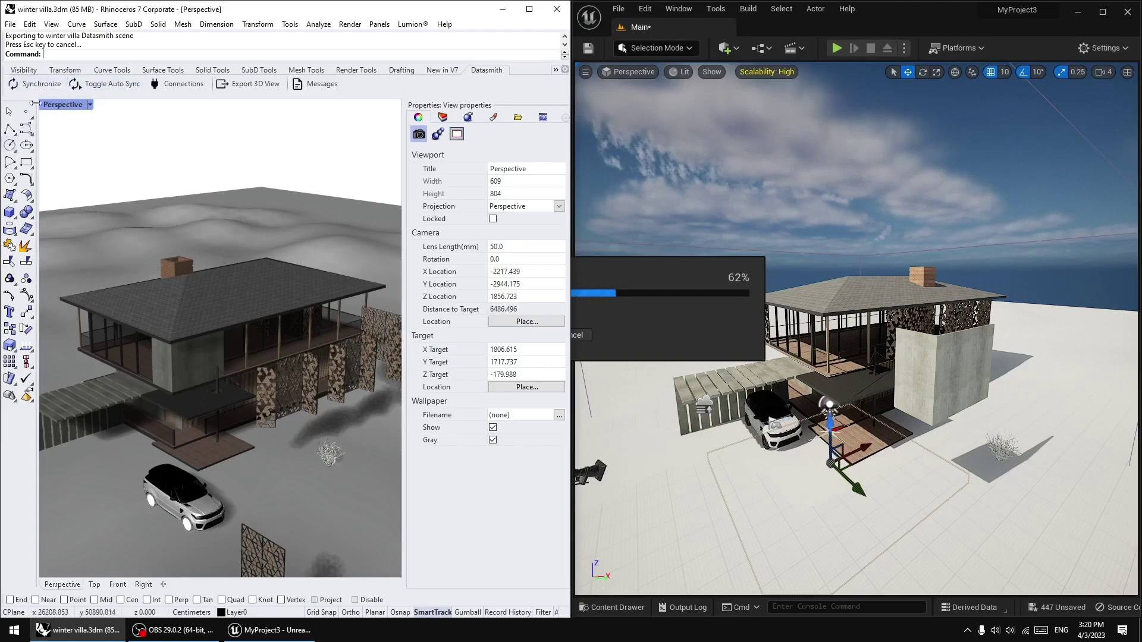
pyautogui.moveTo(844, 351); pyautogui.dragTo(852, 381, button='right')
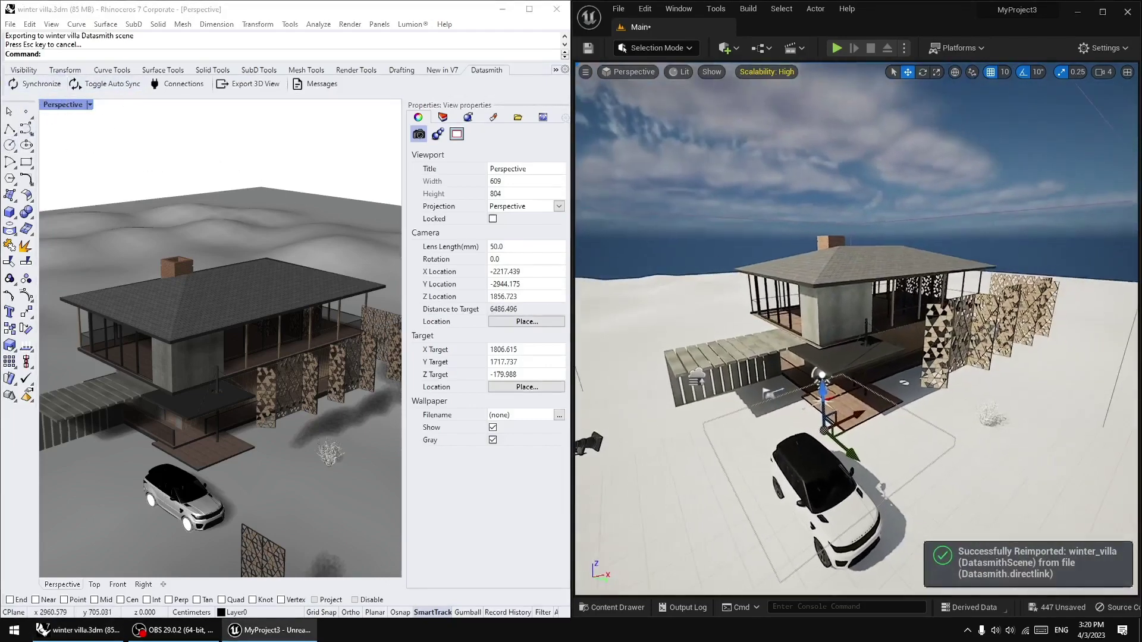
pyautogui.press('s')
pyautogui.moveTo(951, 387); pyautogui.dragTo(952, 387, button='right')
pyautogui.press('w')
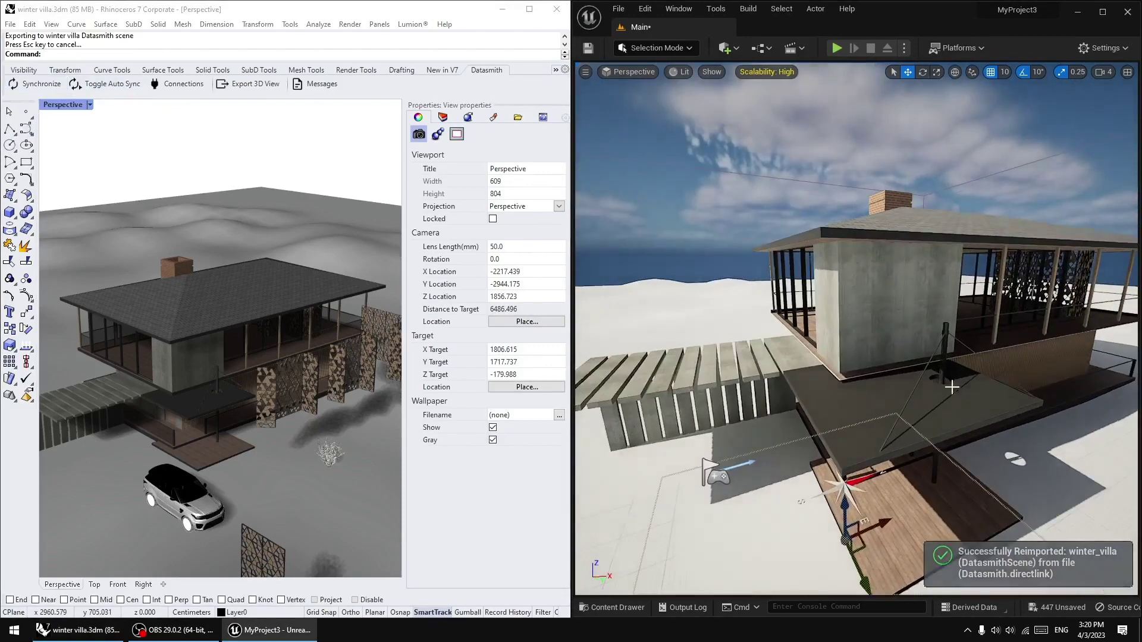
pyautogui.scroll(-10, 951, 387)
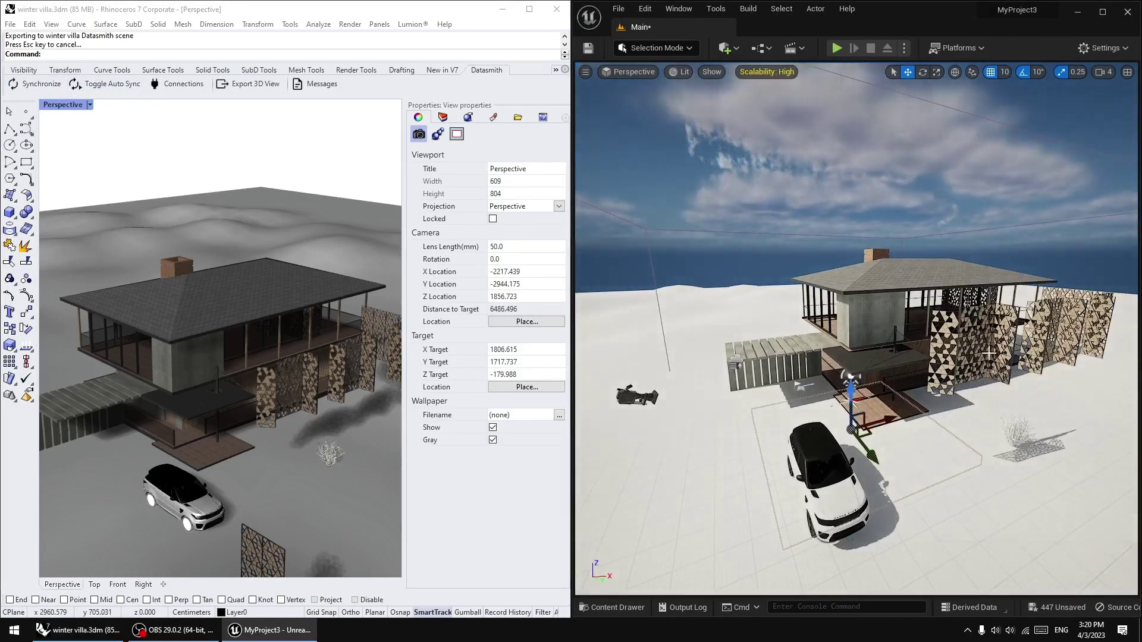
pyautogui.moveTo(920, 399); pyautogui.dragTo(988, 397, button='right')
pyautogui.moveTo(885, 400); pyautogui.dragTo(834, 398, button='right')
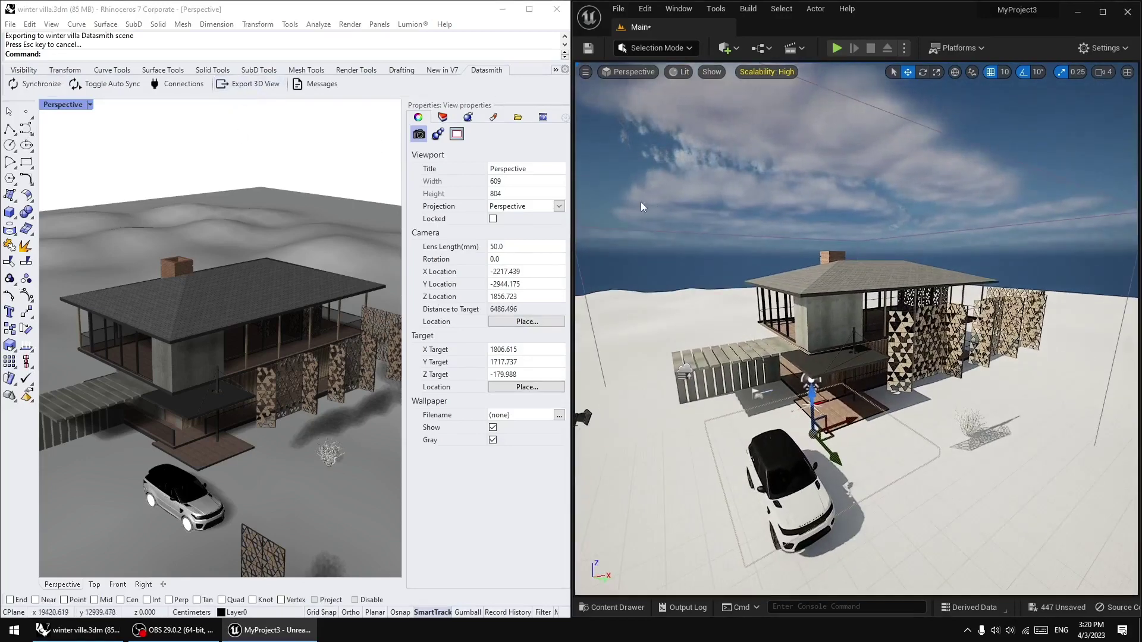
# Close MyProject3 in Unreal without saving its content
pyautogui.click(1129, 13)
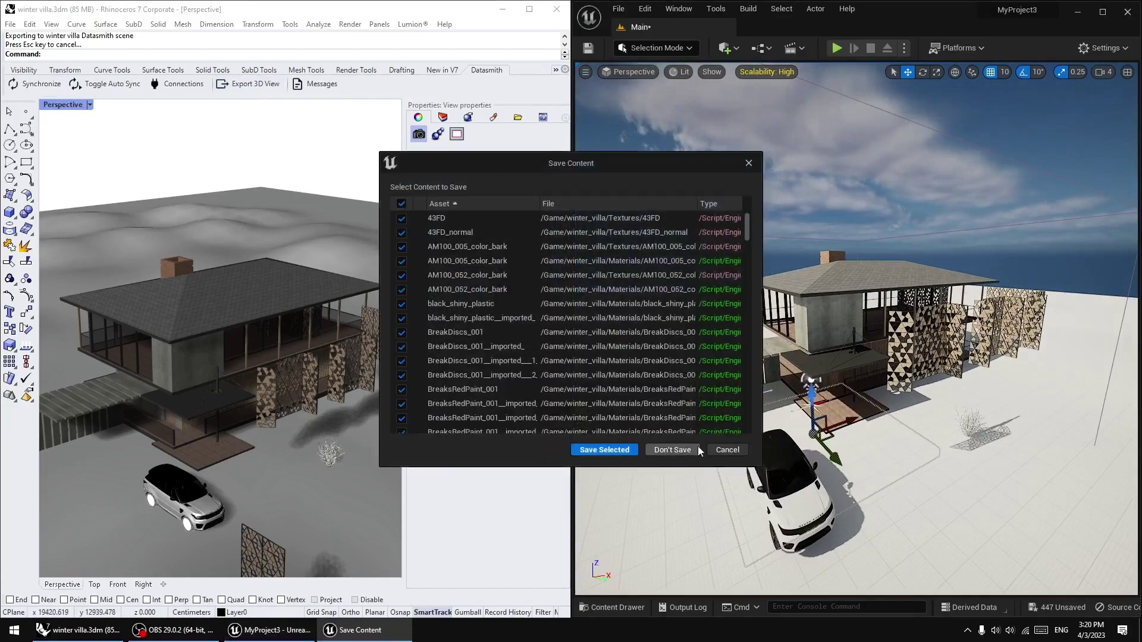
pyautogui.click(678, 452)
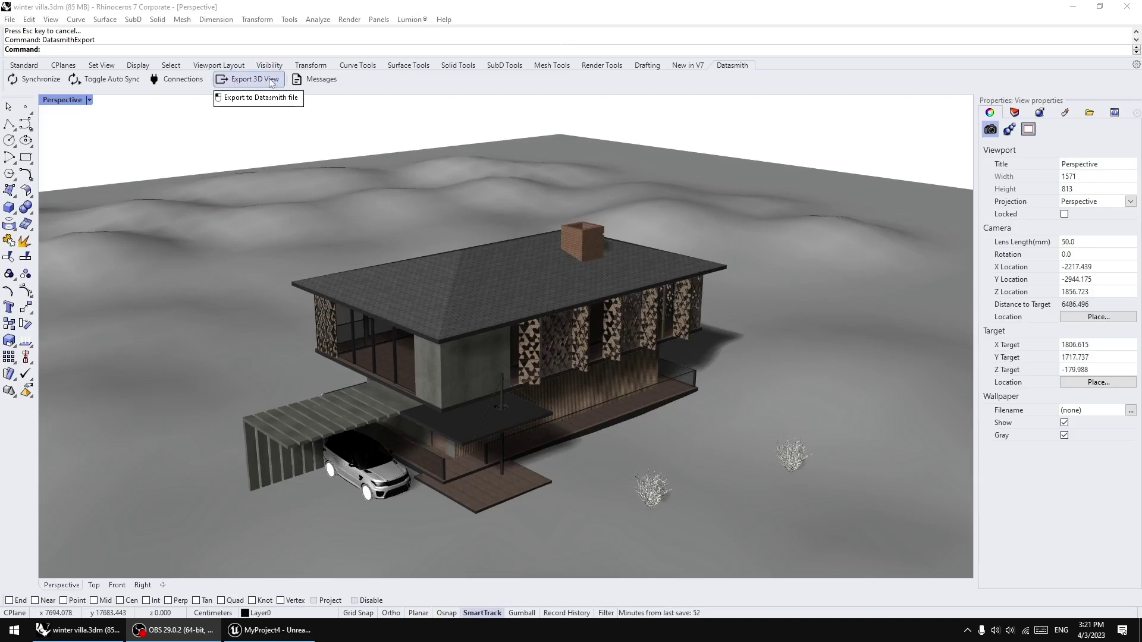
# Export the Rhino 3D view as the Datasmith file winter villa.udatasmith into the Desktop folder NNN1
pyautogui.click(236, 83)
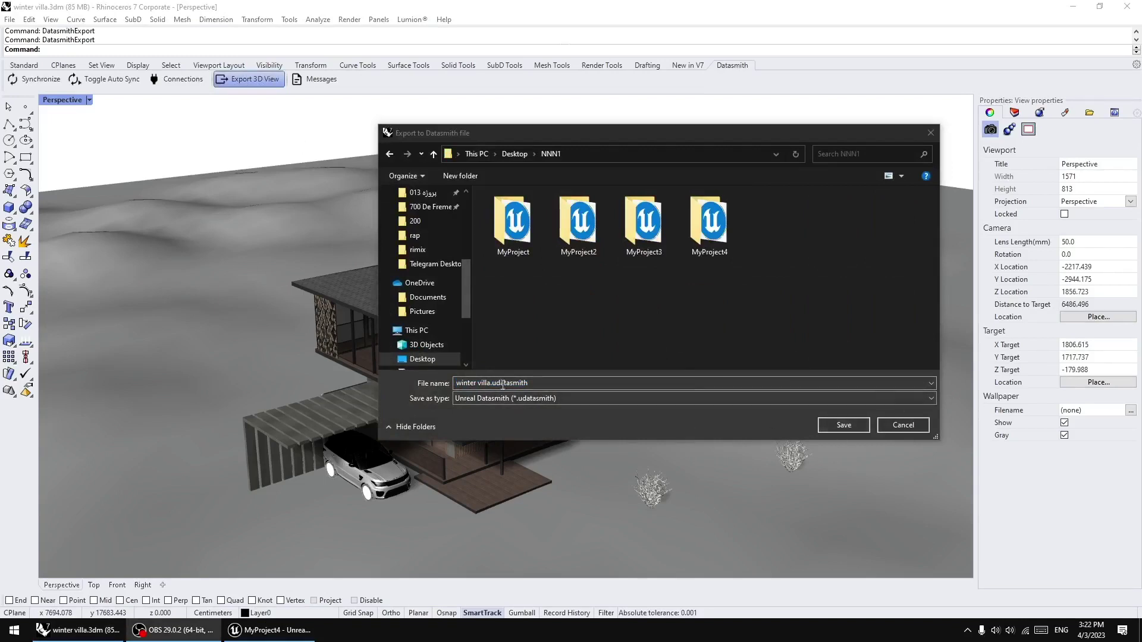
pyautogui.click(583, 399)
pyautogui.click(582, 400)
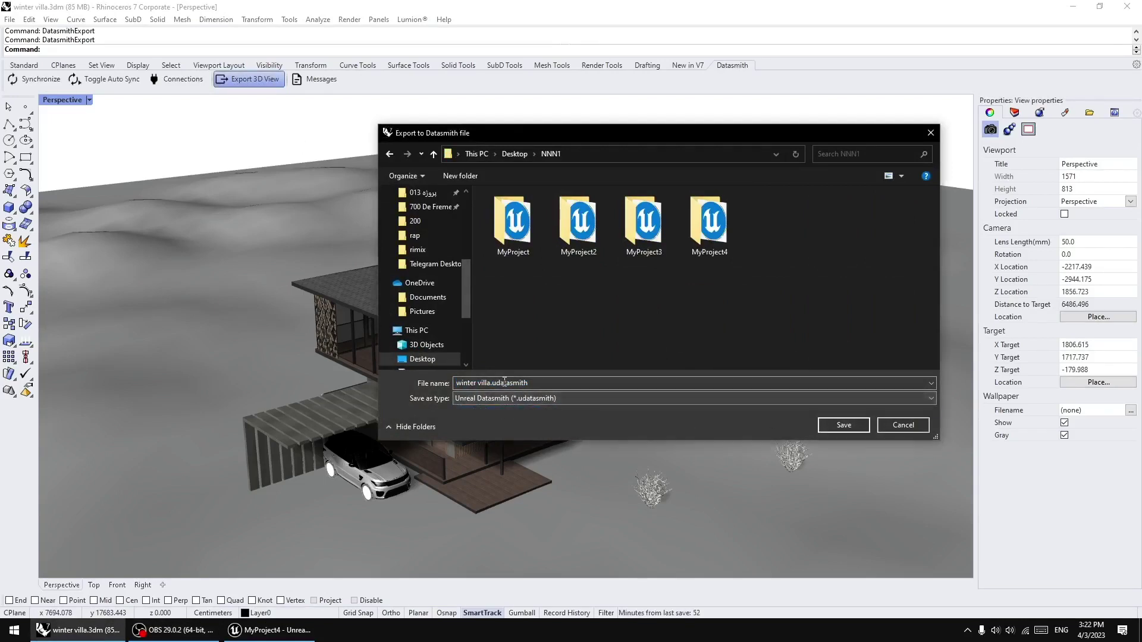
pyautogui.click(843, 425)
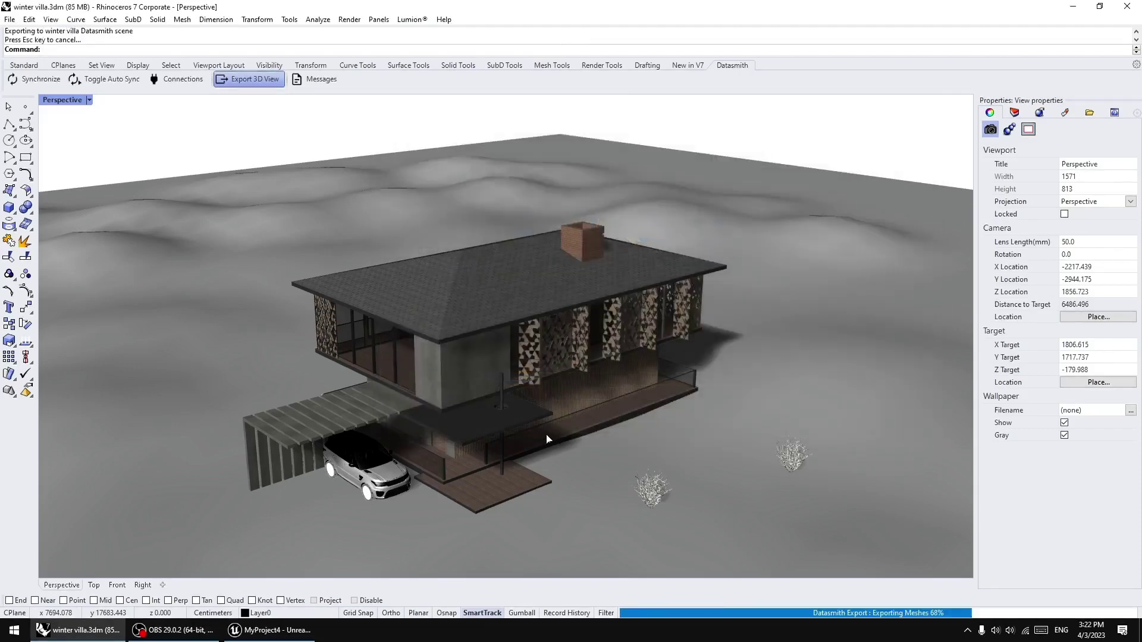
# Check the exported winter villa.udatasmith file and the contents of winter villa_Assets in the NNN1 folder
pyautogui.click(1072, 6)
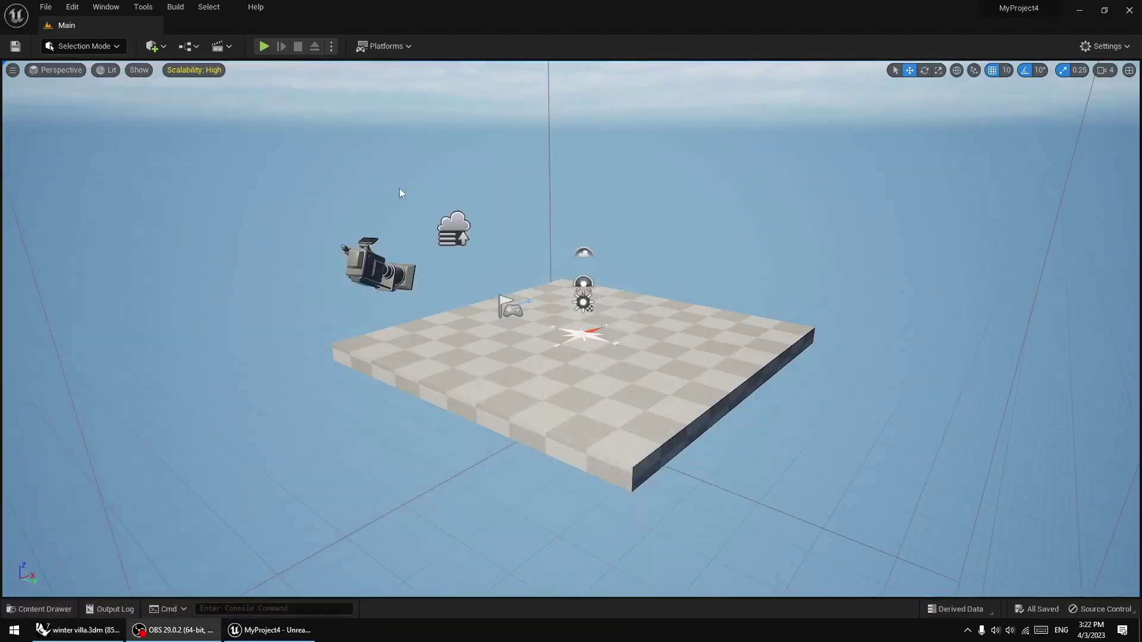
pyautogui.click(1079, 10)
pyautogui.doubleClick(22, 18)
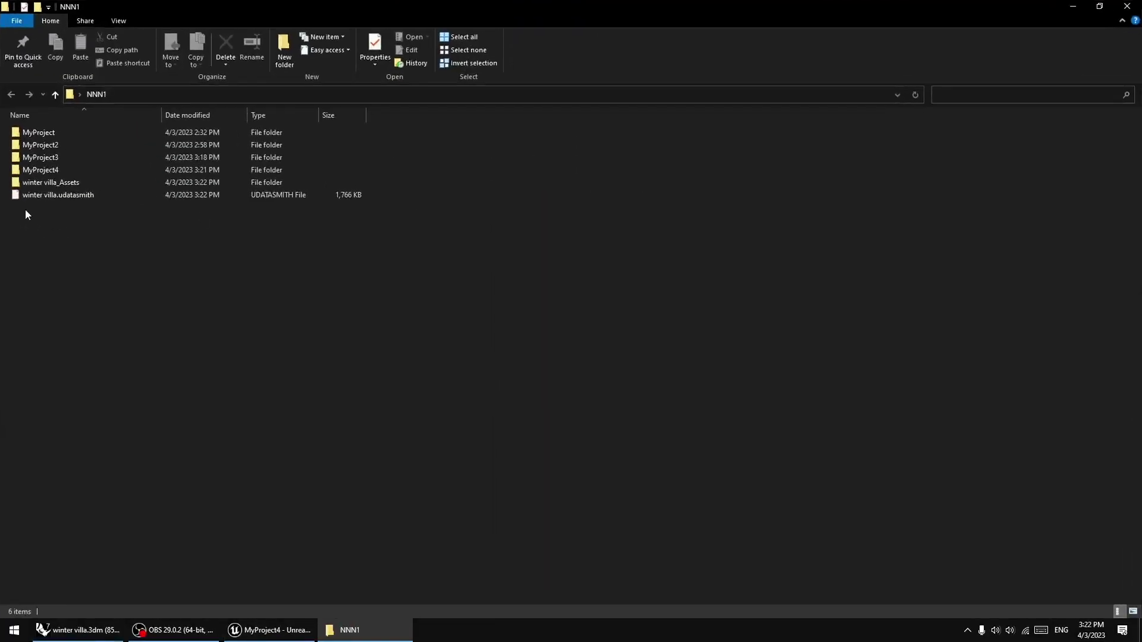
pyautogui.doubleClick(47, 182)
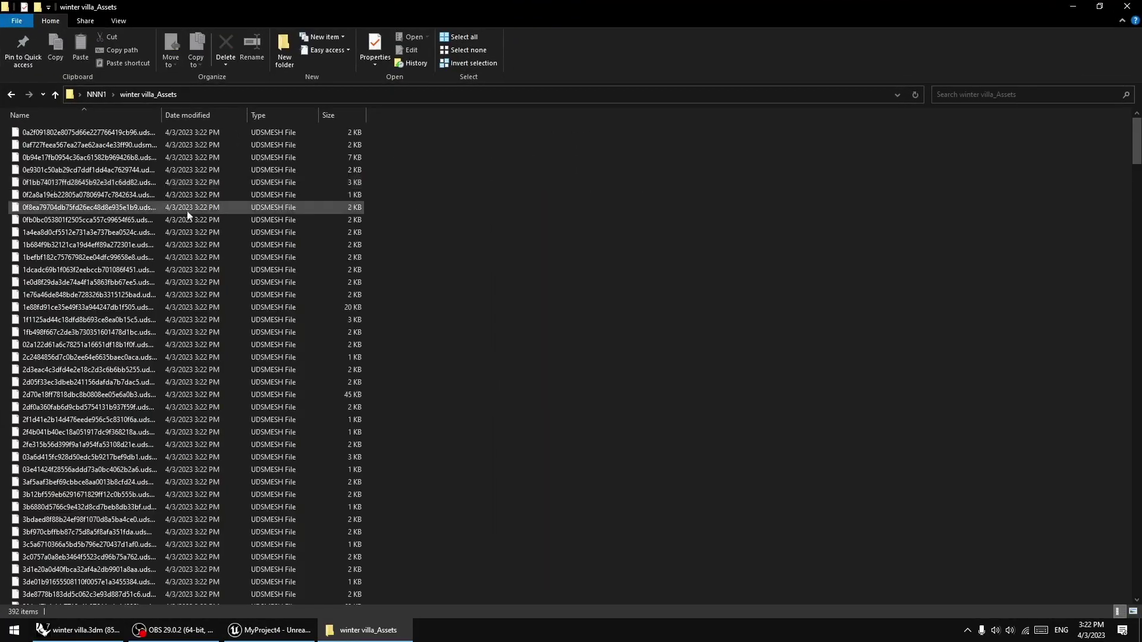
pyautogui.click(55, 94)
pyautogui.click(48, 195)
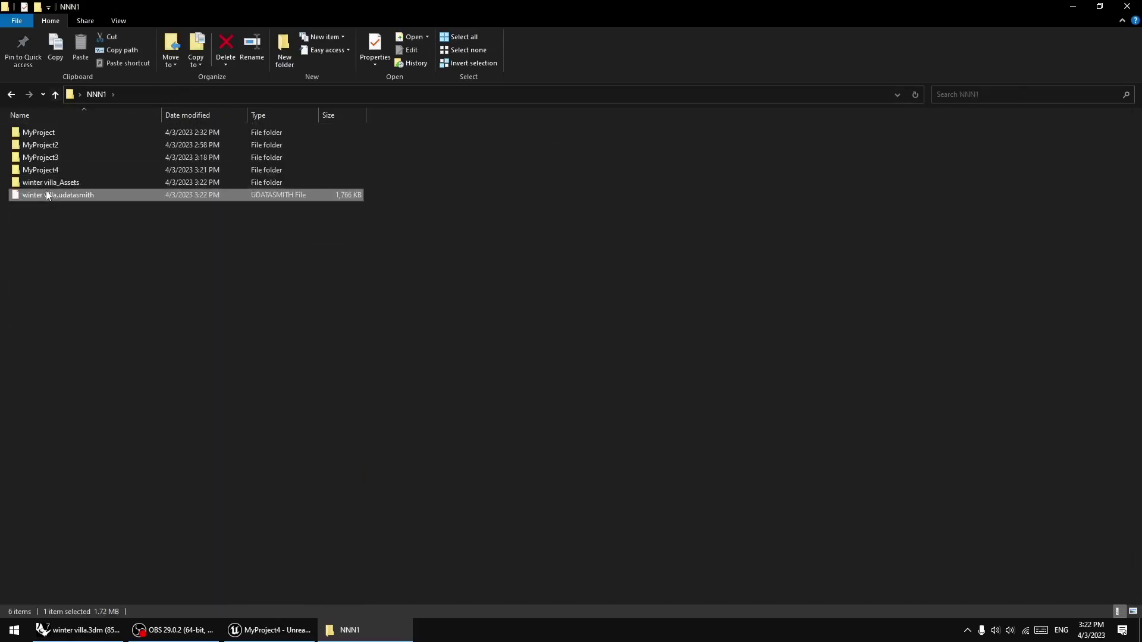
pyautogui.click(287, 323)
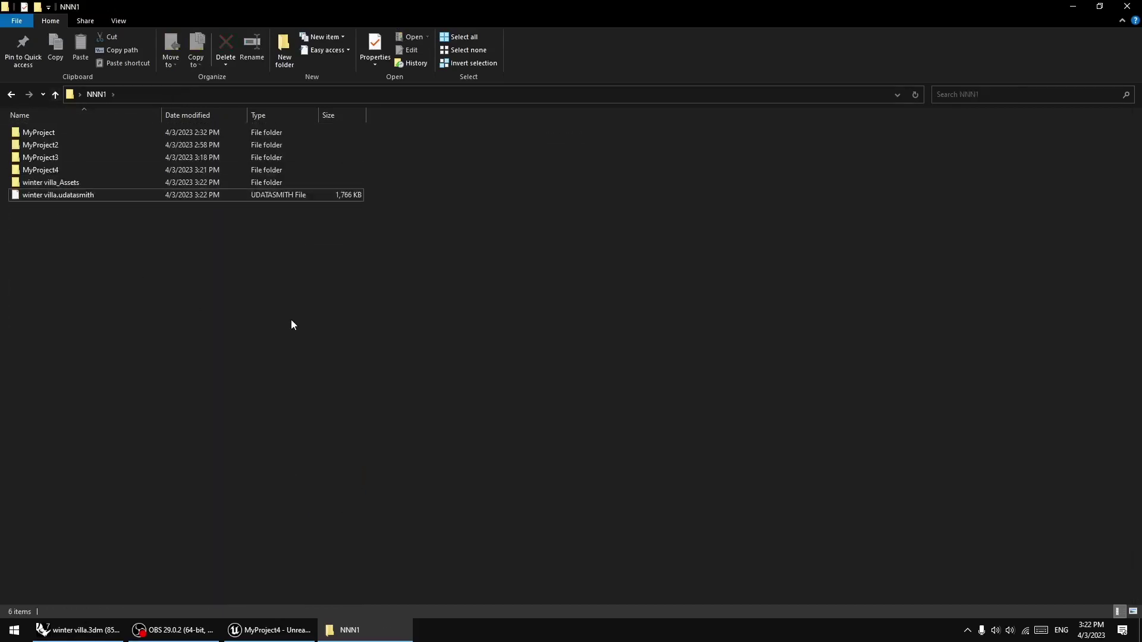
# In Unreal, start a Datasmith file import and choose winter villa.udatasmith from the NNN1 folder
pyautogui.click(269, 630)
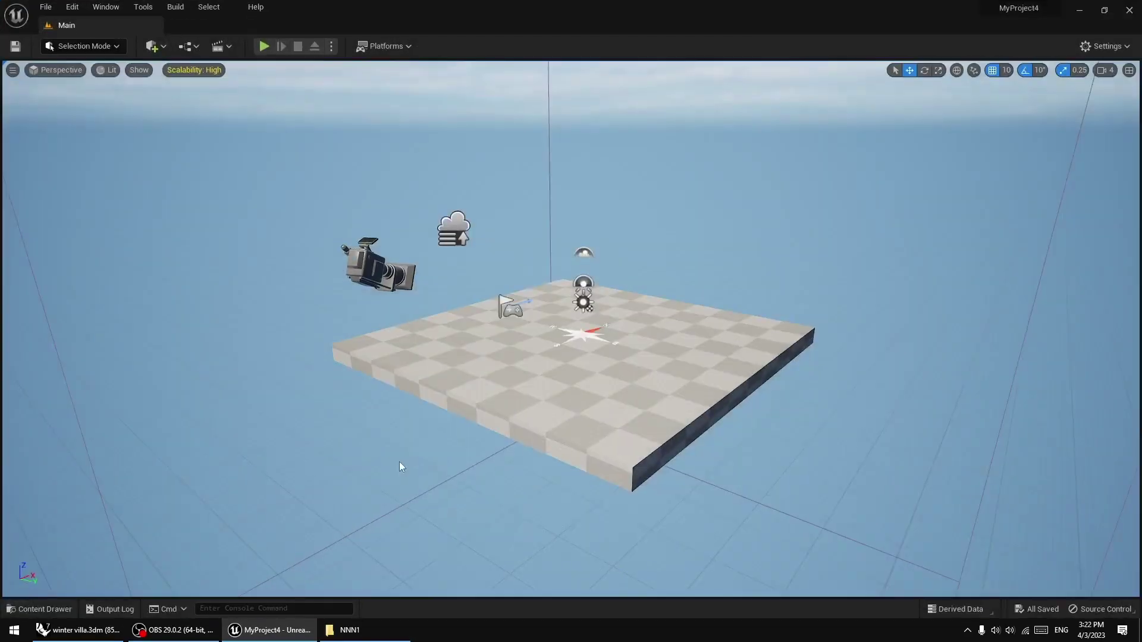
pyautogui.moveTo(545, 422); pyautogui.dragTo(566, 408, button='middle')
pyautogui.moveTo(565, 408); pyautogui.dragTo(560, 422, button='right')
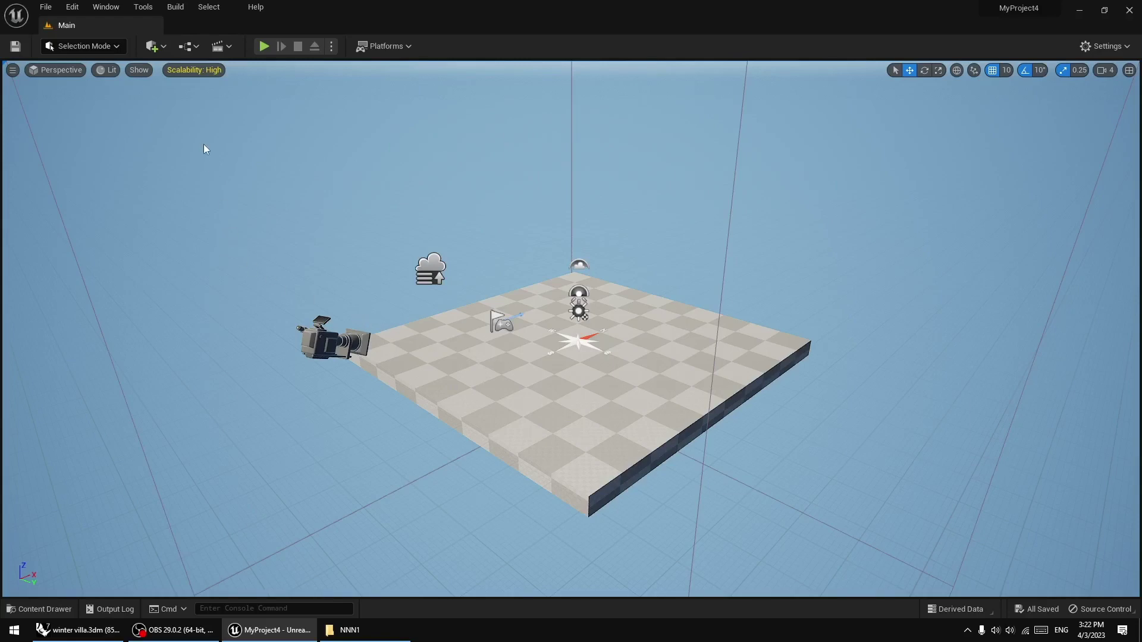
pyautogui.click(153, 48)
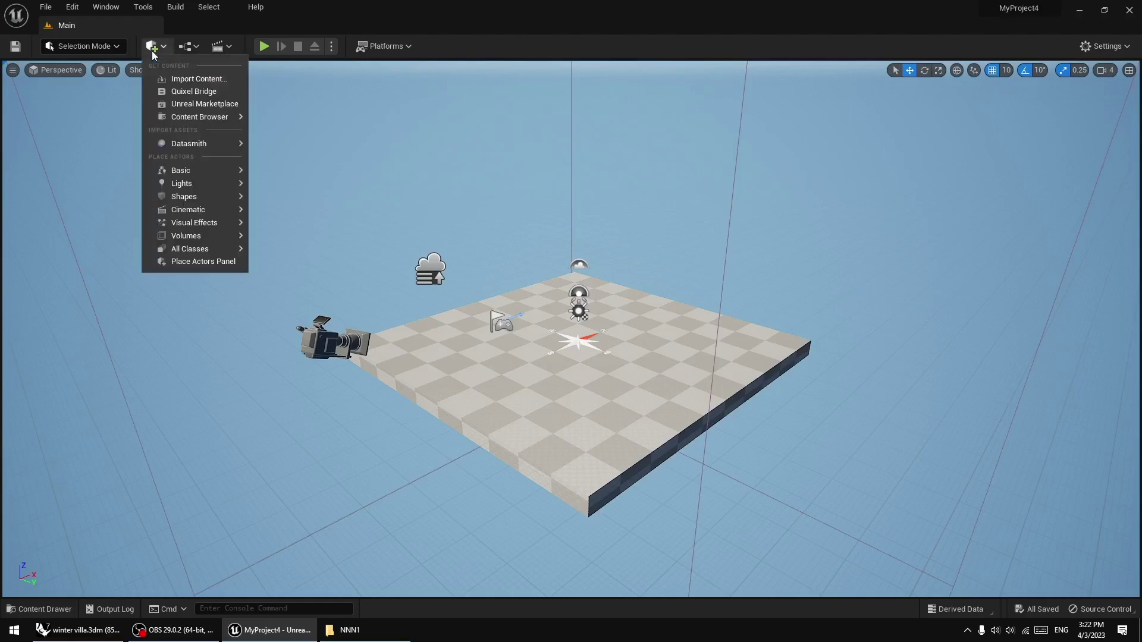
pyautogui.moveTo(208, 146)
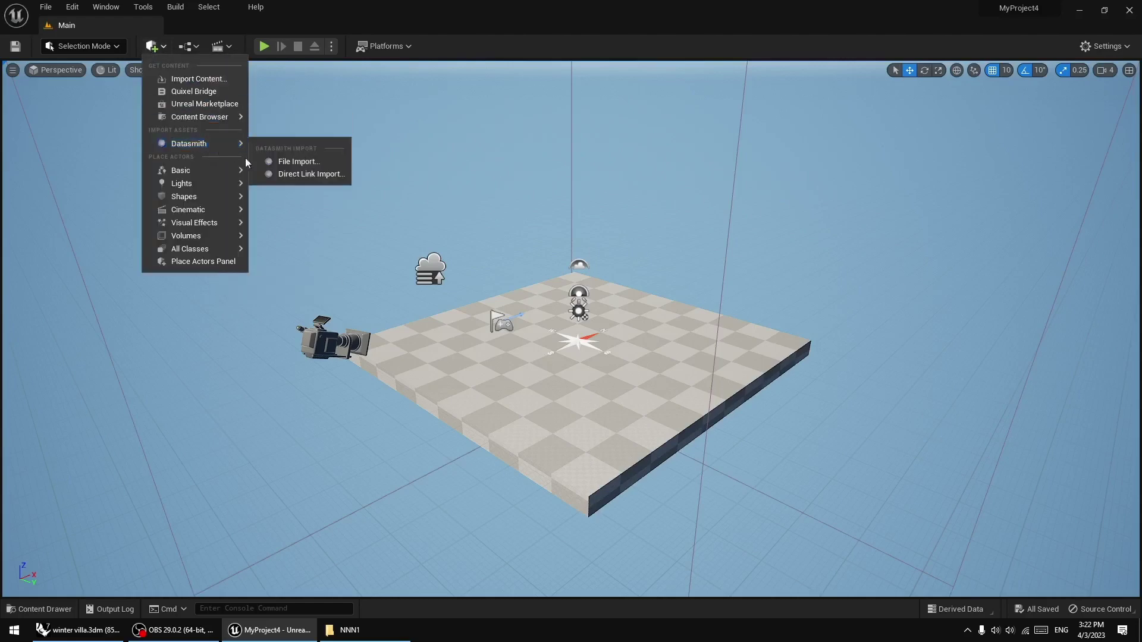
pyautogui.click(288, 161)
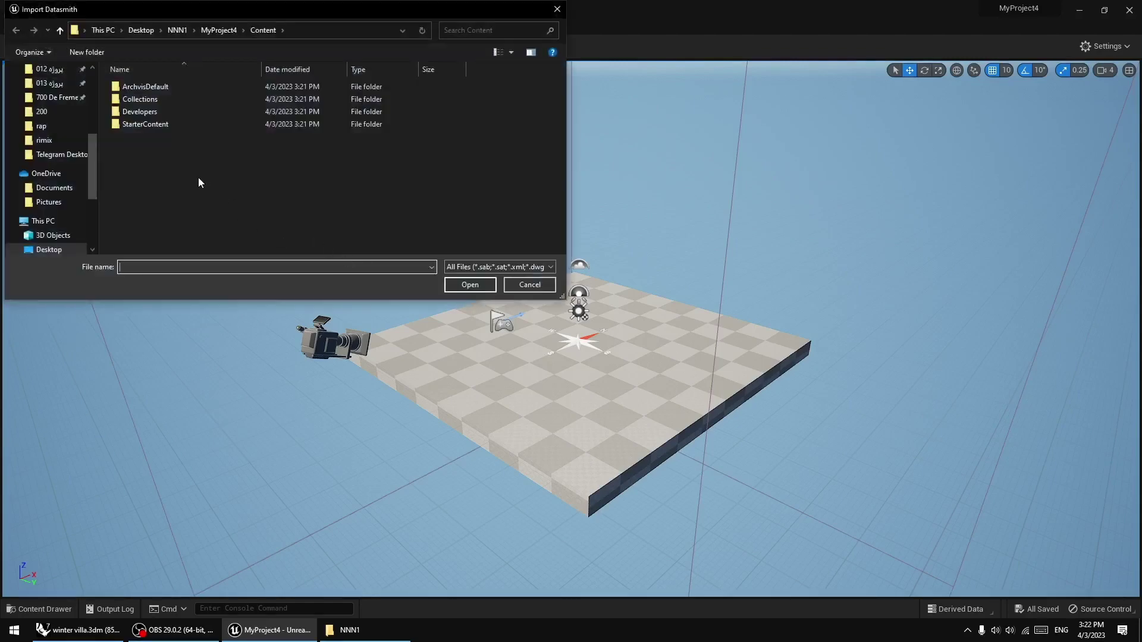
pyautogui.click(62, 30)
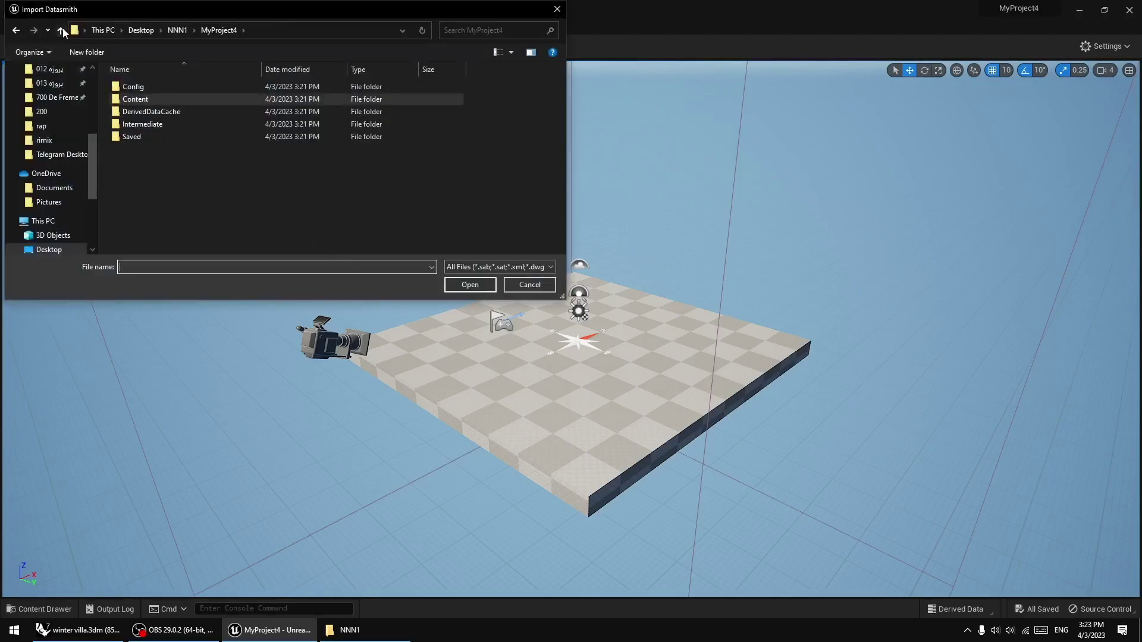
pyautogui.click(61, 30)
pyautogui.click(466, 118)
pyautogui.doubleClick(464, 119)
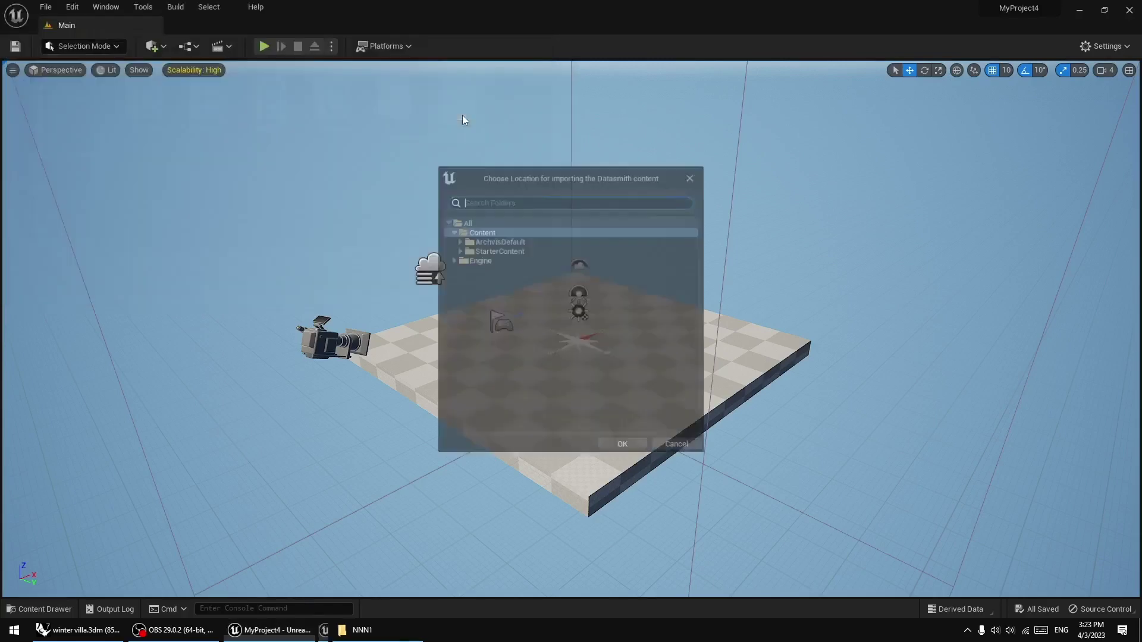
# Create a folder named 3d under Content and import the Datasmith villa into it with the import options confirmed
pyautogui.rightClick(539, 317)
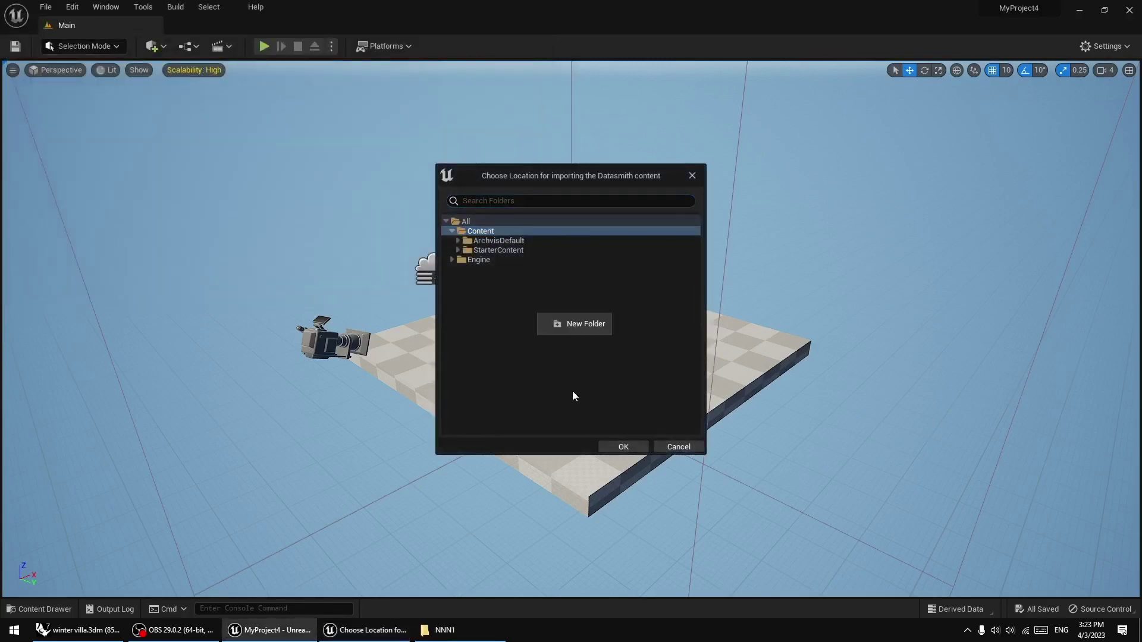
pyautogui.click(574, 325)
pyautogui.write('3d')
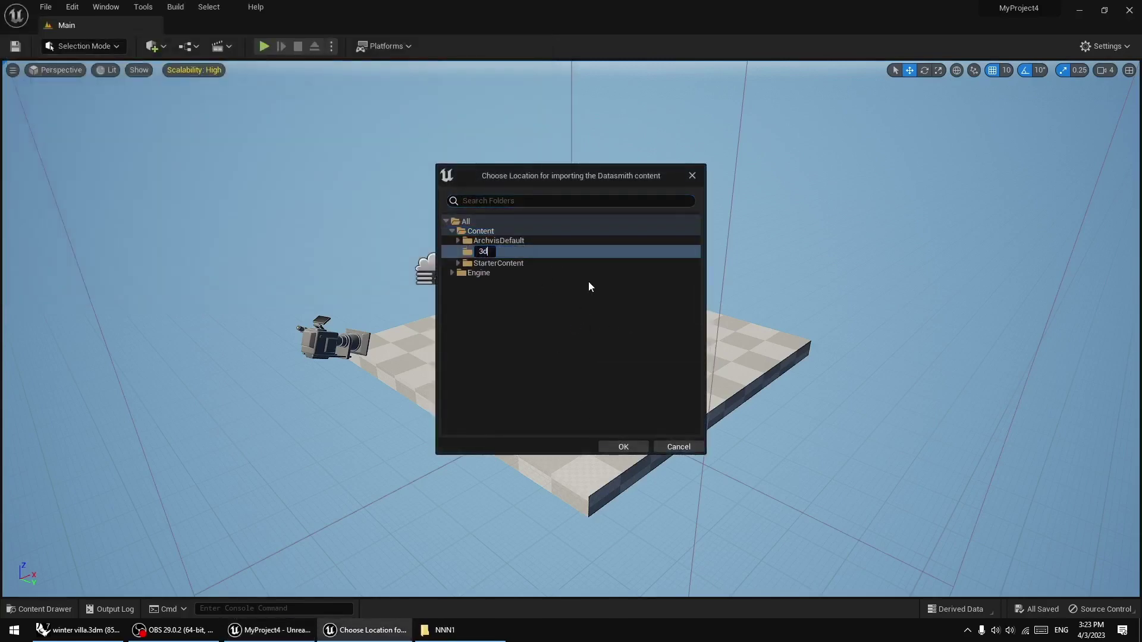
pyautogui.press('Return')
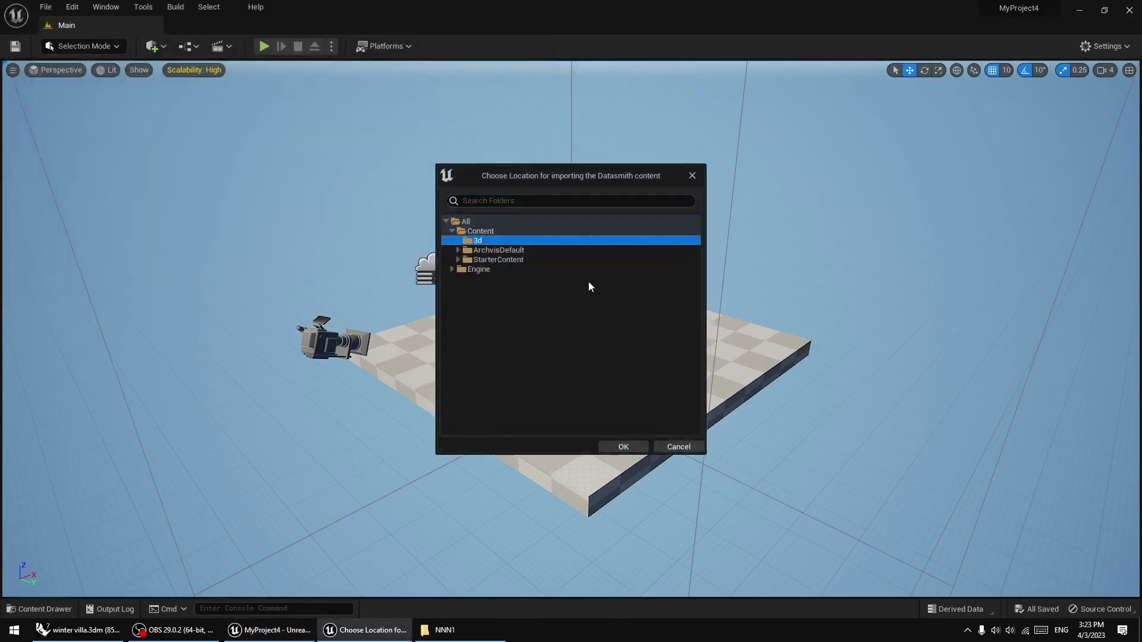
pyautogui.click(624, 447)
pyautogui.click(635, 416)
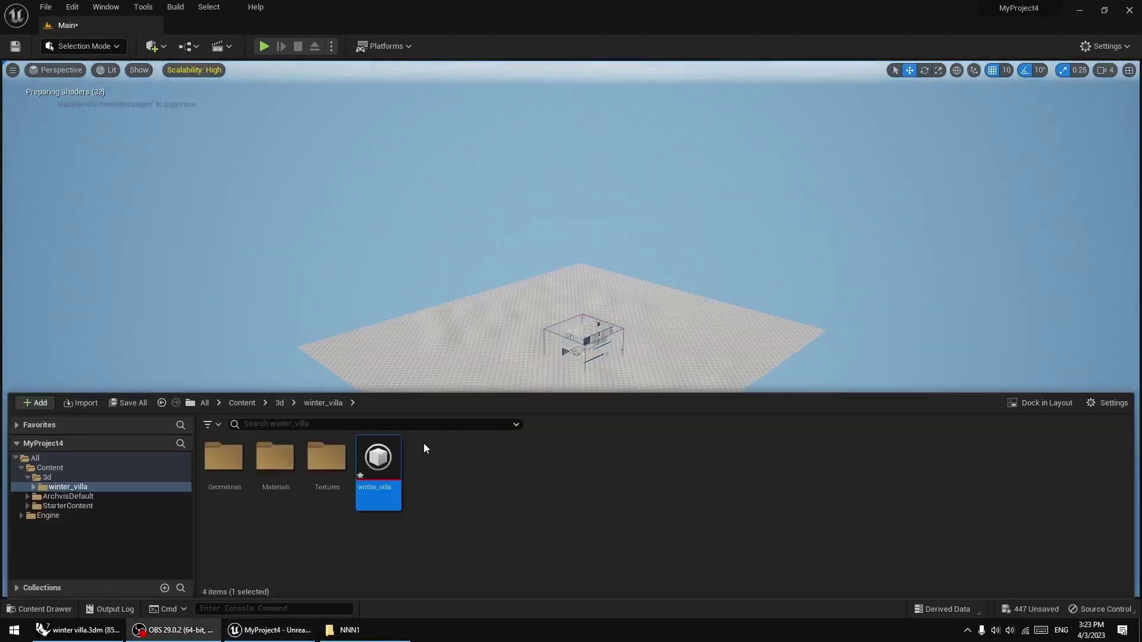
# Lower the checkered floor slab beneath the snowy ground and inspect the imported villa from the front
pyautogui.moveTo(630, 341); pyautogui.dragTo(638, 356, button='right')
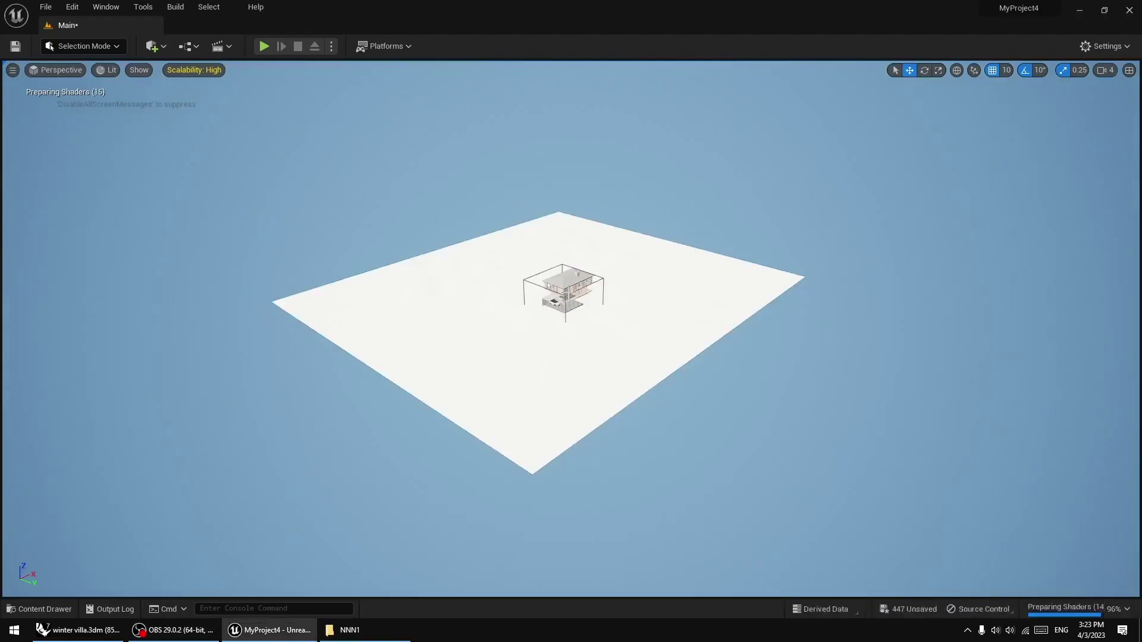
pyautogui.click(564, 295)
pyautogui.press('f')
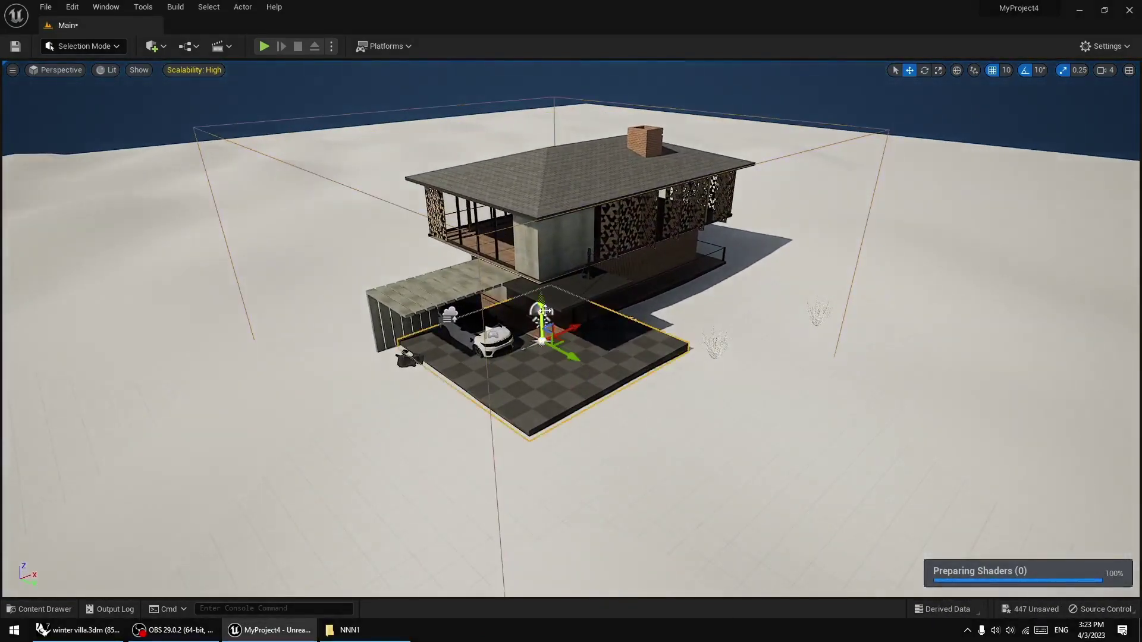
pyautogui.moveTo(542, 311); pyautogui.dragTo(543, 350)
pyautogui.moveTo(544, 350); pyautogui.dragTo(667, 395, button='right')
pyautogui.press('d')
pyautogui.press('w')
pyautogui.press('d')
pyautogui.press('a')
pyautogui.press('a')
pyautogui.press('s')
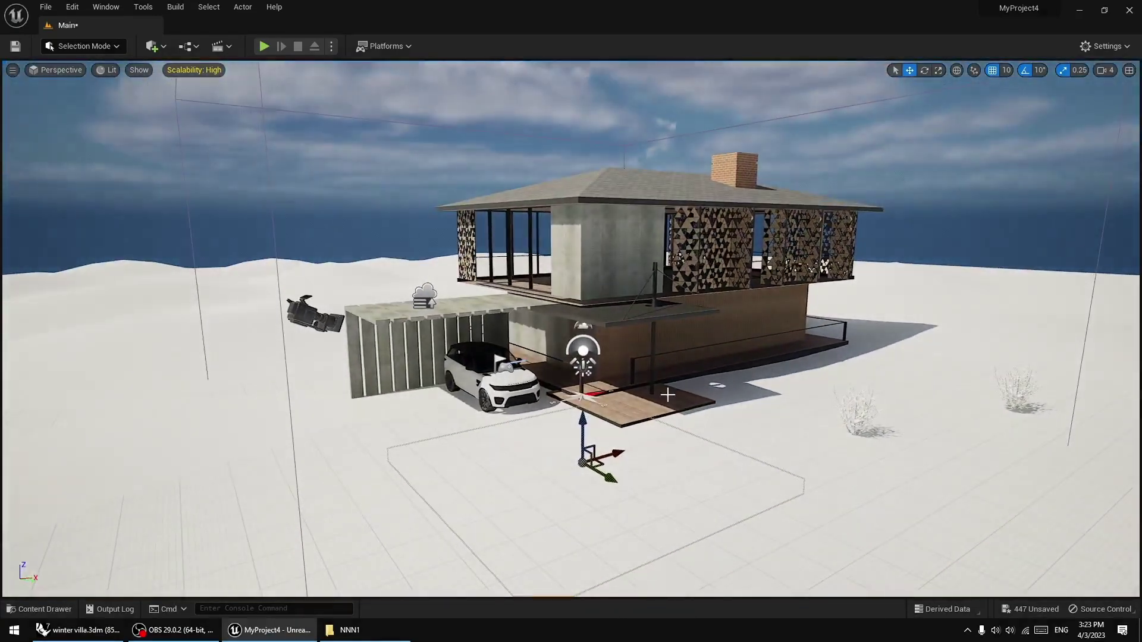
# In Rhino, move the concrete wall block out of the upper floor toward the front and delete the chimney
pyautogui.click(77, 630)
pyautogui.click(463, 361)
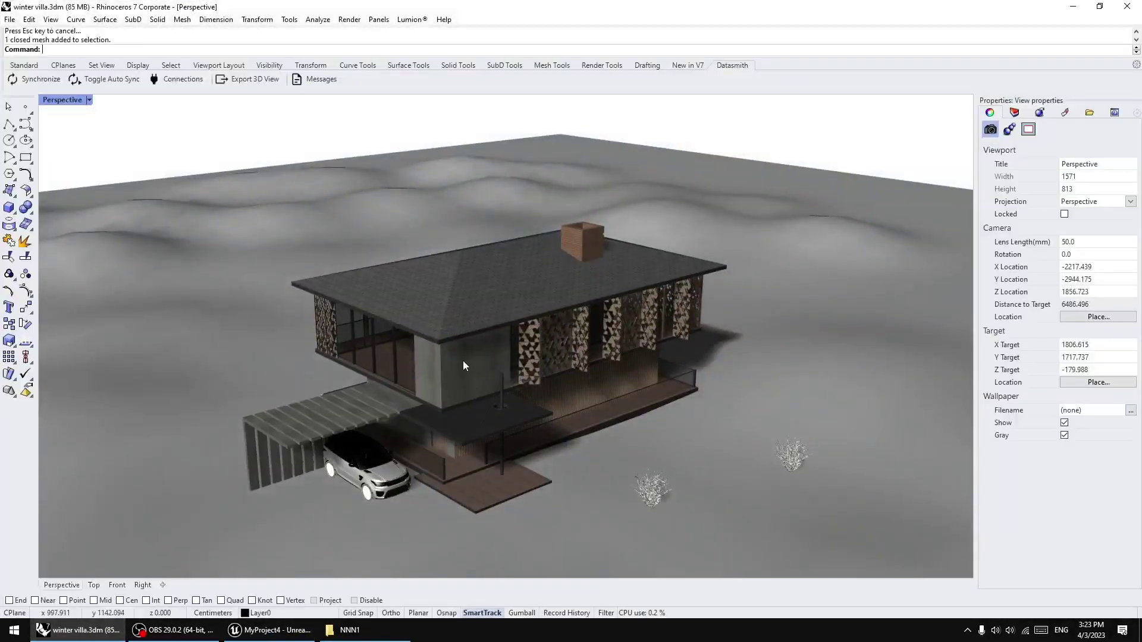
pyautogui.moveTo(473, 369); pyautogui.dragTo(574, 481)
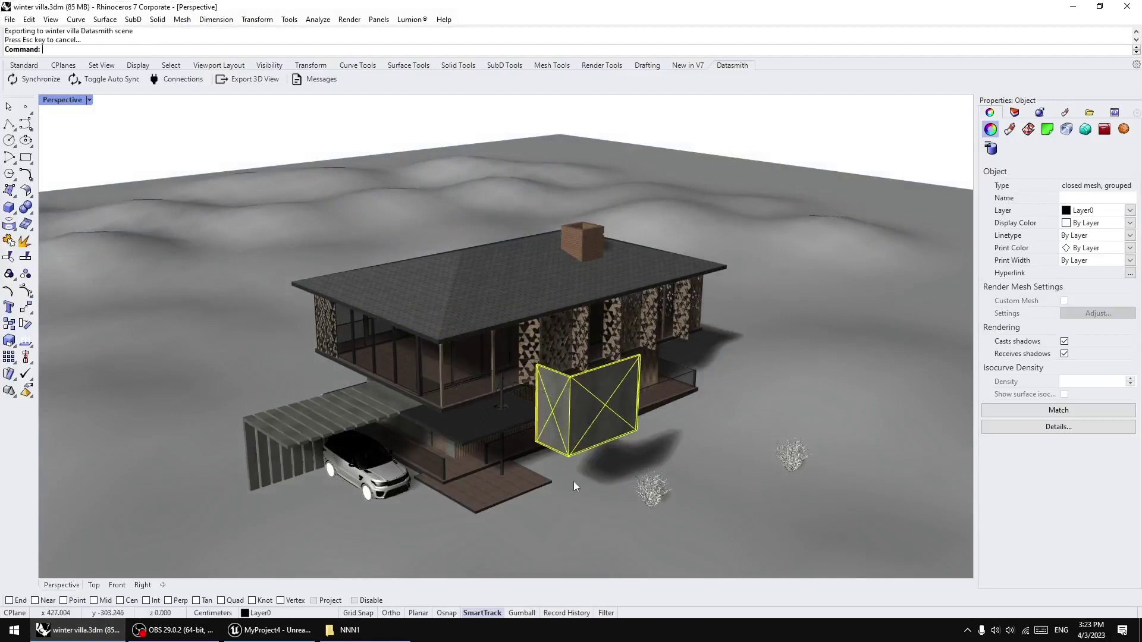
pyautogui.click(580, 240)
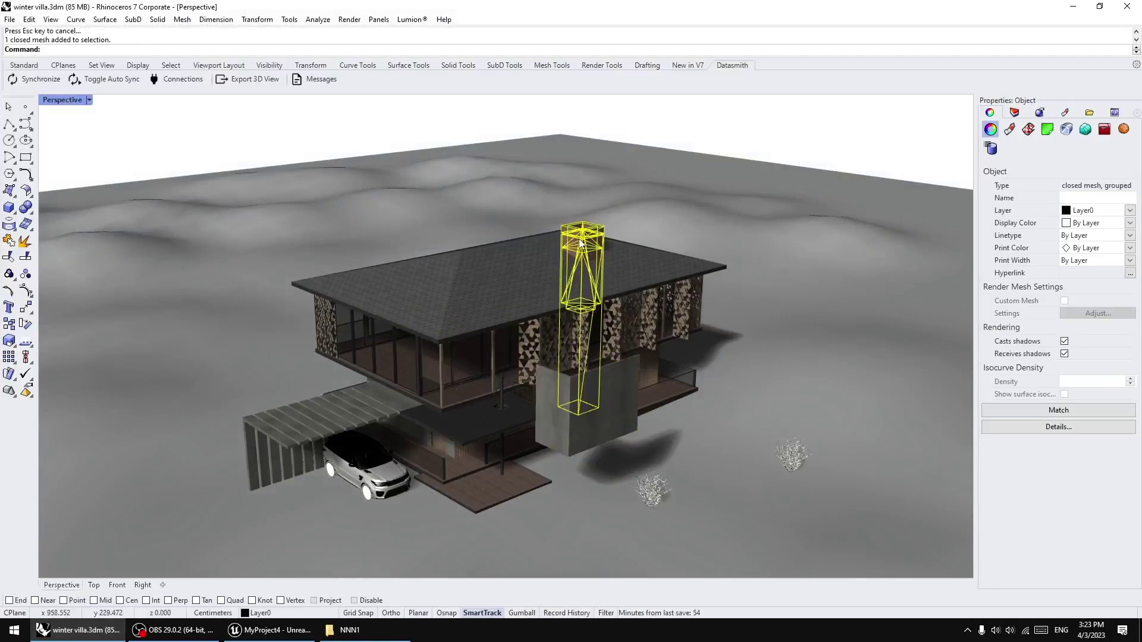
pyautogui.press('Delete')
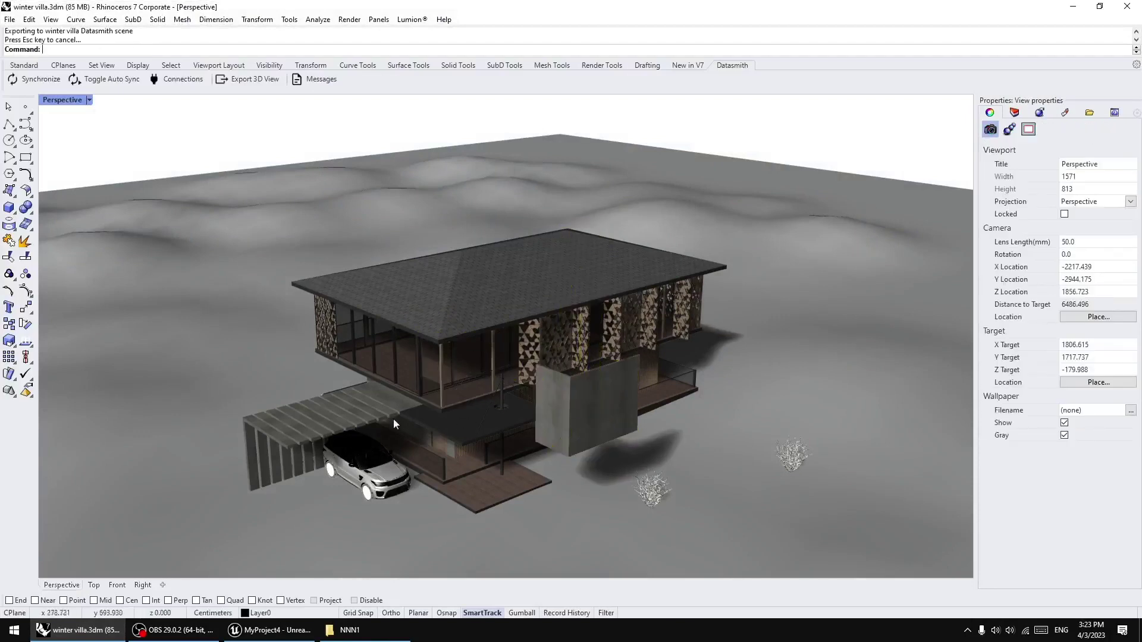
# Move the car out of the carport to beside the bushes and pull the rear upper-floor wall away from the house
pyautogui.click(369, 469)
pyautogui.moveTo(369, 469); pyautogui.dragTo(684, 447)
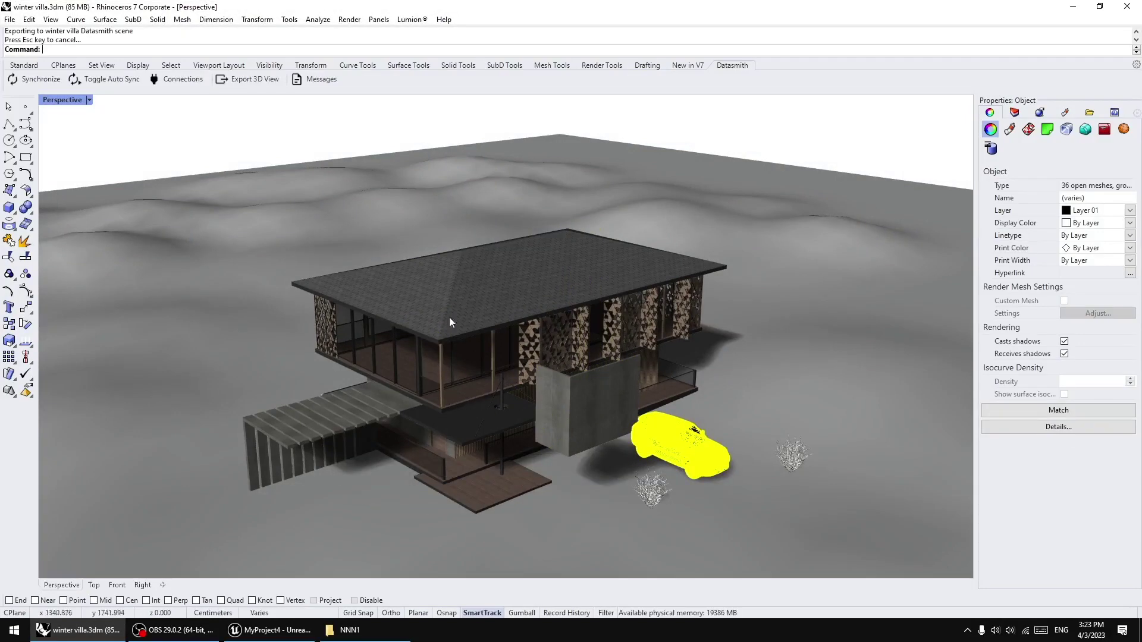
pyautogui.click(433, 324)
pyautogui.moveTo(432, 324); pyautogui.dragTo(617, 330, button='right')
pyautogui.moveTo(778, 354); pyautogui.dragTo(647, 423)
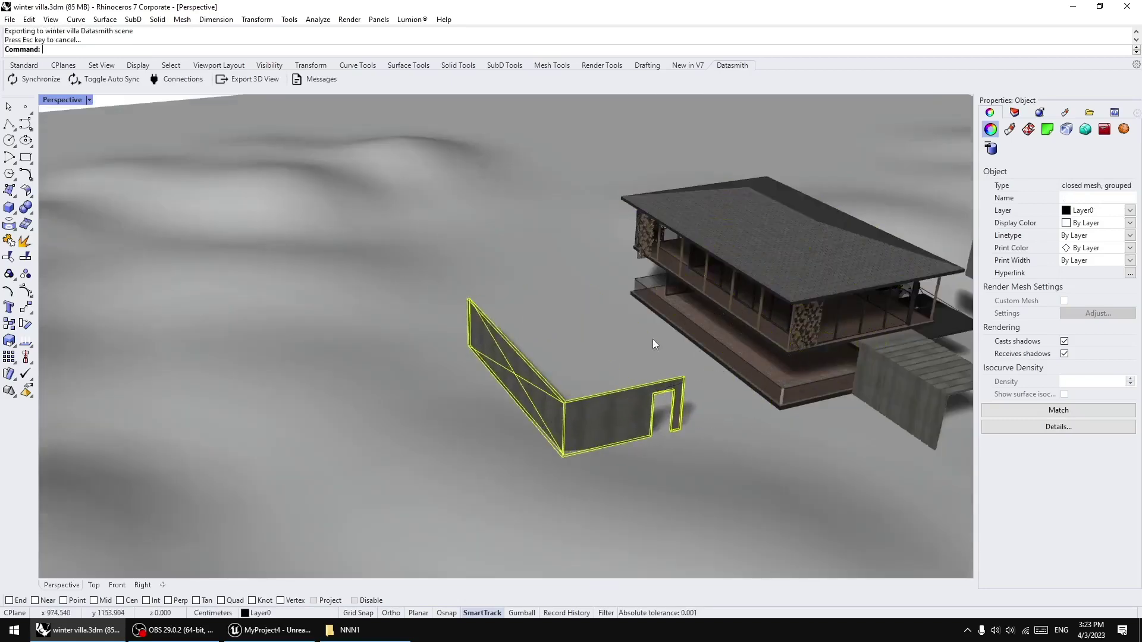
pyautogui.moveTo(694, 397); pyautogui.dragTo(383, 405, button='right')
pyautogui.scroll(5, 357, 387)
pyautogui.scroll(-4, 426, 373)
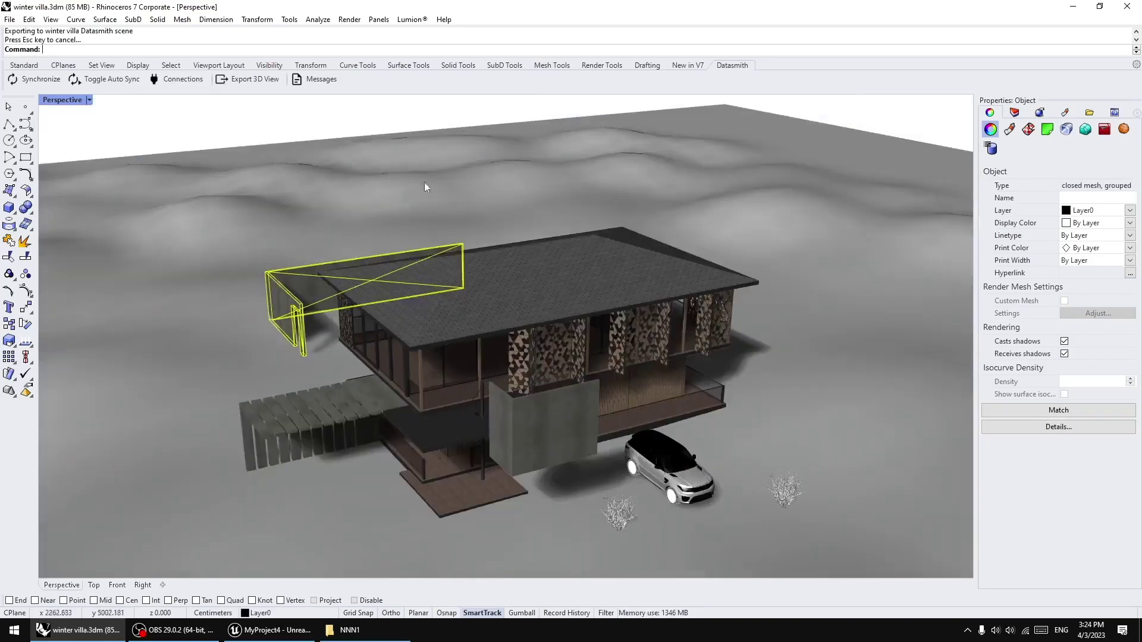
pyautogui.click(388, 125)
# Switch to Unreal and examine whether the imported villa reflects the Rhino changes to the walls, chimney and car
pyautogui.click(271, 630)
pyautogui.moveTo(392, 458); pyautogui.dragTo(315, 446, button='right')
pyautogui.press('w')
pyautogui.press('s')
pyautogui.press('s')
pyautogui.press('d')
pyautogui.press('q')
pyautogui.moveTo(553, 337)
pyautogui.mouseDown(button='right')
pyautogui.moveTo(554, 327)
pyautogui.moveTo(554, 337)
pyautogui.mouseUp(button='right')
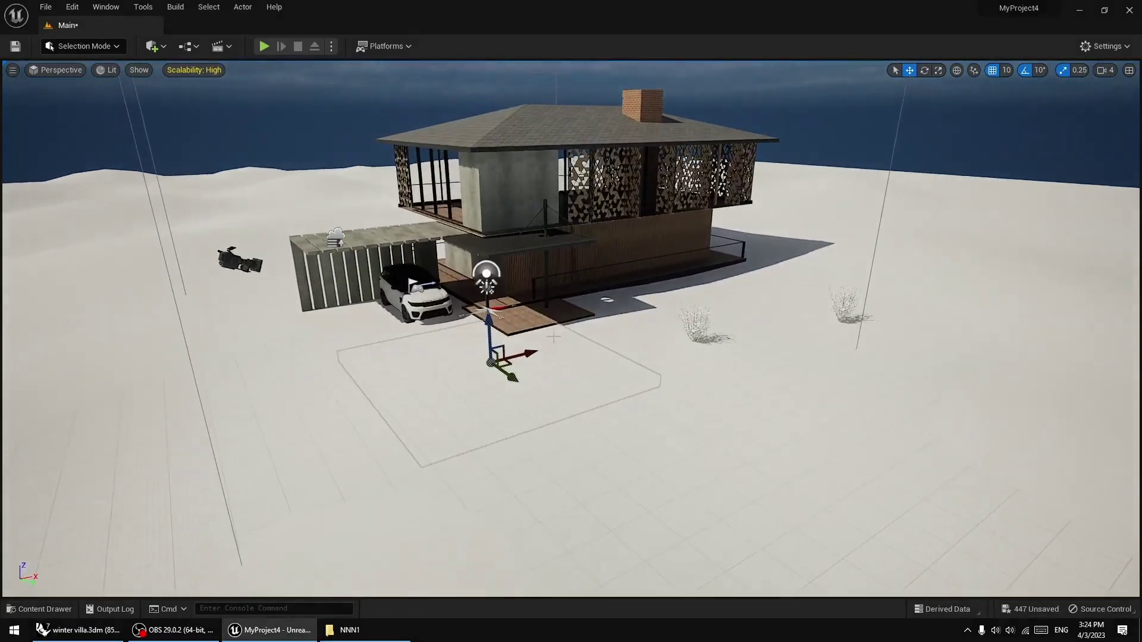
# Export the modified Rhino 3D view to Datasmith again, replacing winter villa.udatasmith in the NNN1 folder
pyautogui.click(384, 638)
pyautogui.click(65, 630)
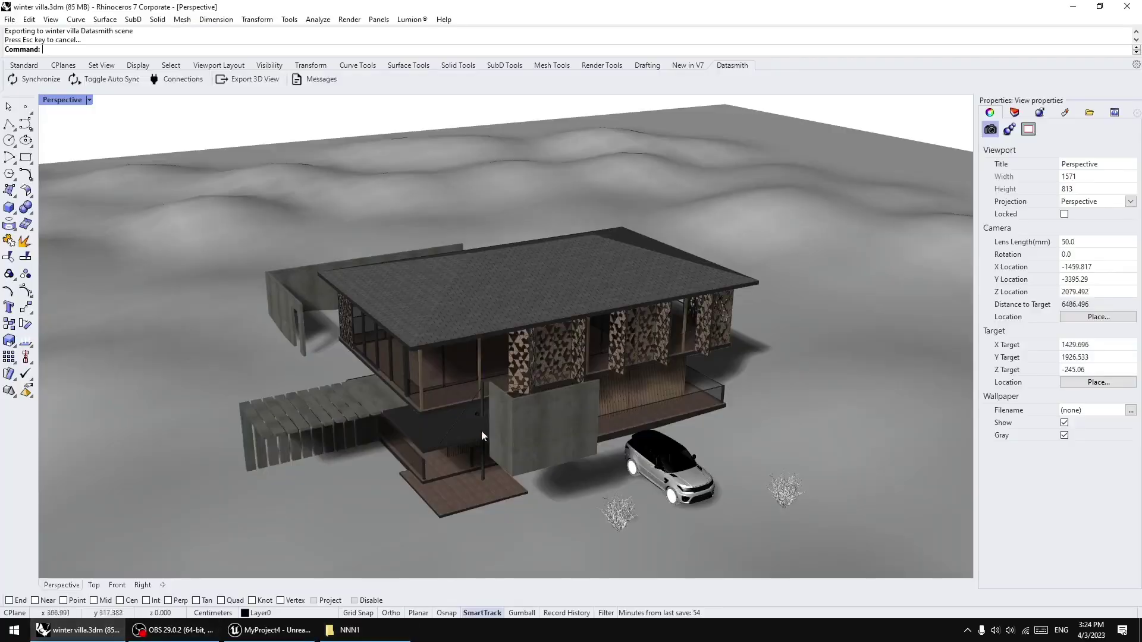
pyautogui.click(248, 79)
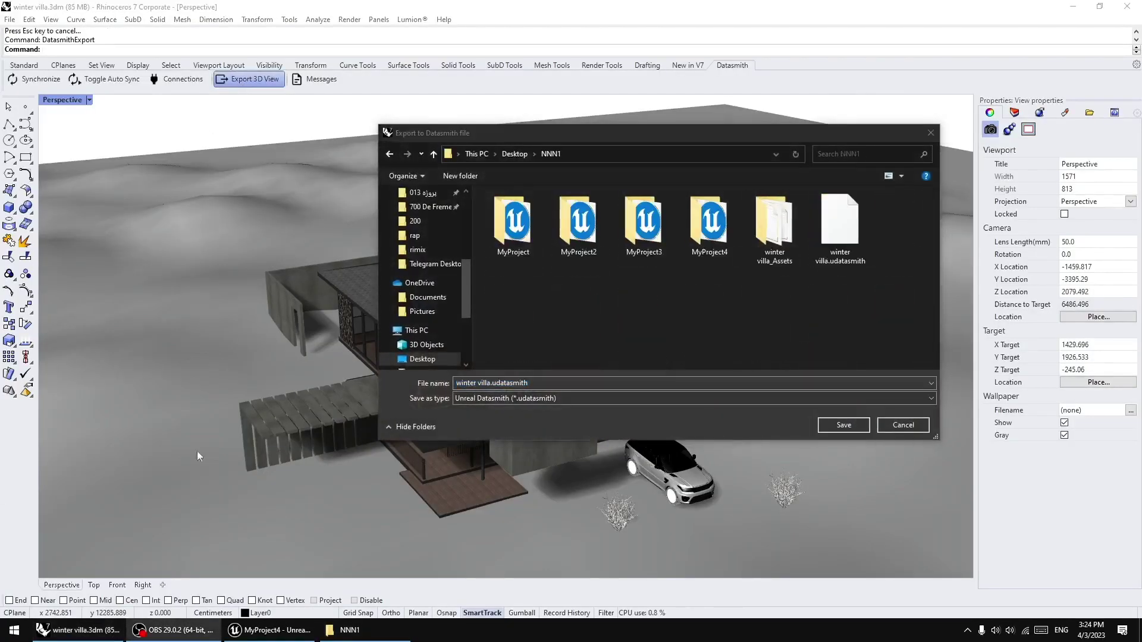
pyautogui.click(824, 306)
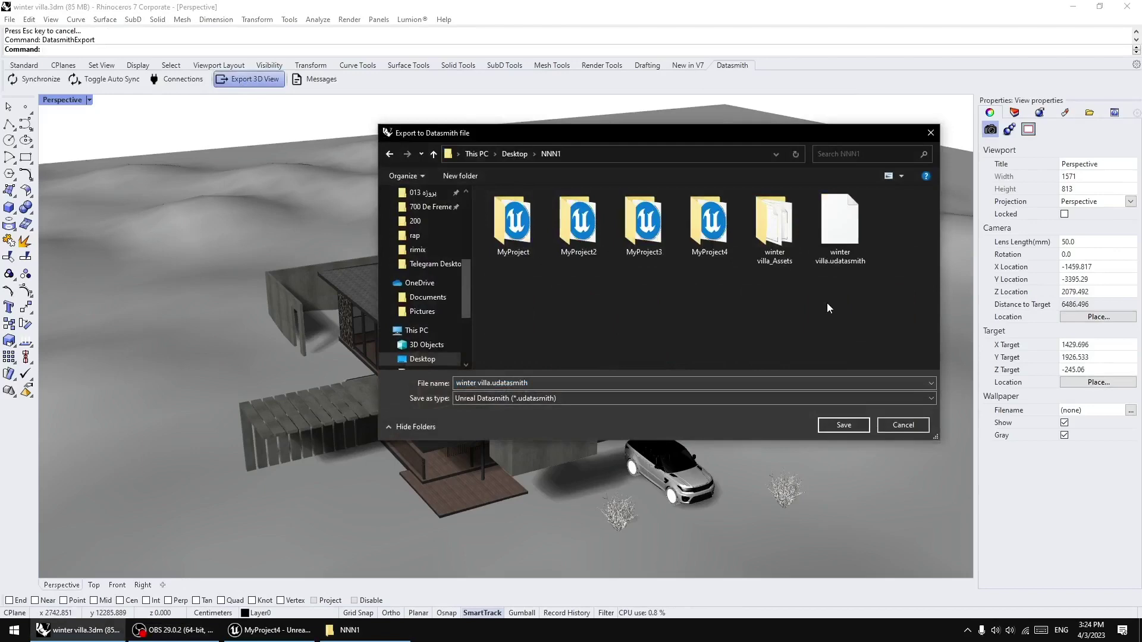
pyautogui.doubleClick(847, 244)
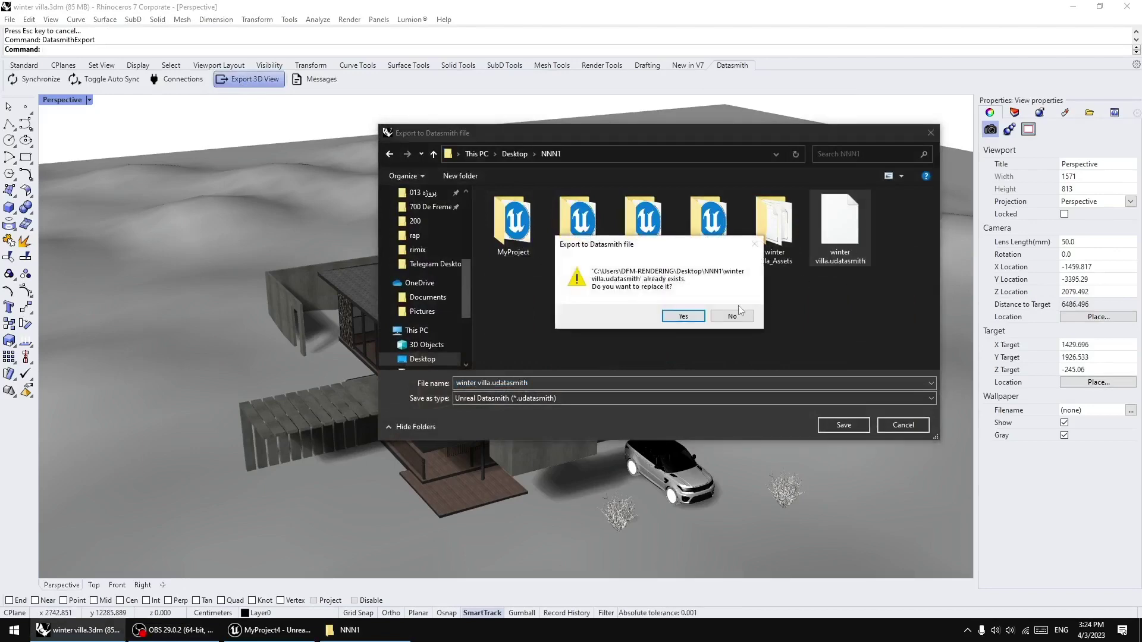
pyautogui.click(683, 316)
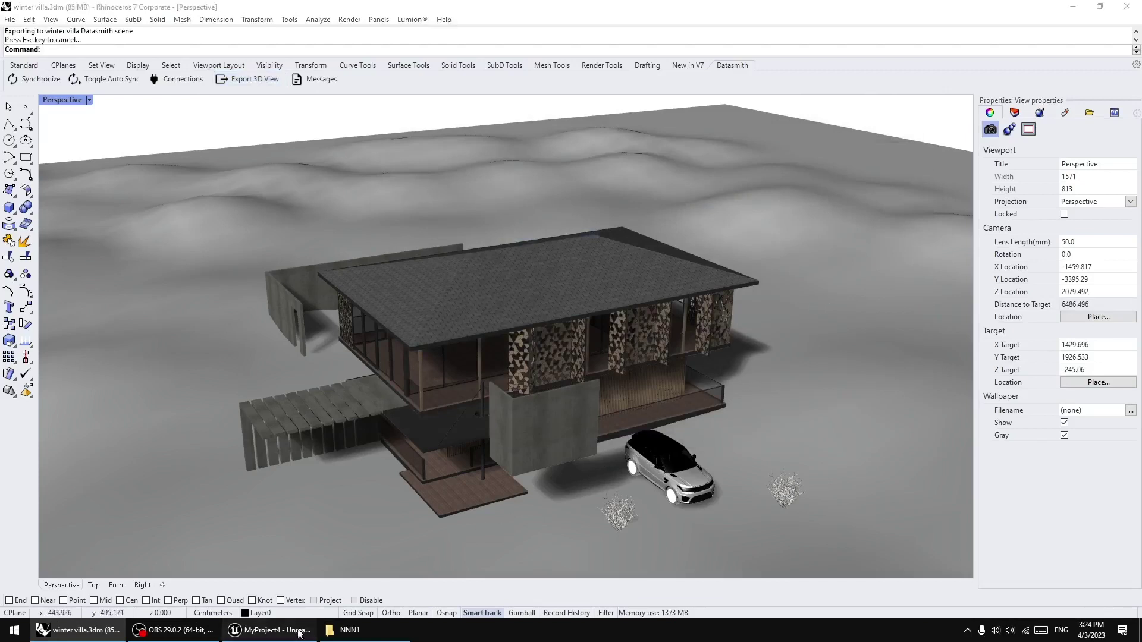
# Return to Unreal and look through the meshes in the Geometries folder of the imported winter_villa content
pyautogui.click(269, 630)
pyautogui.moveTo(502, 394); pyautogui.dragTo(481, 379, button='right')
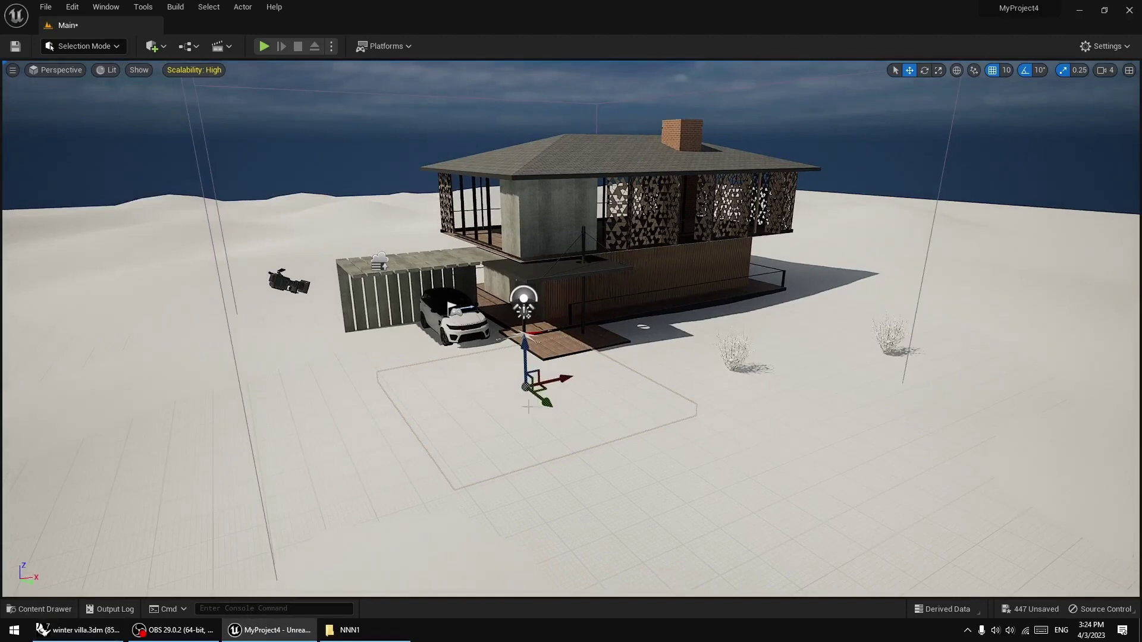
pyautogui.scroll(-5, 528, 407)
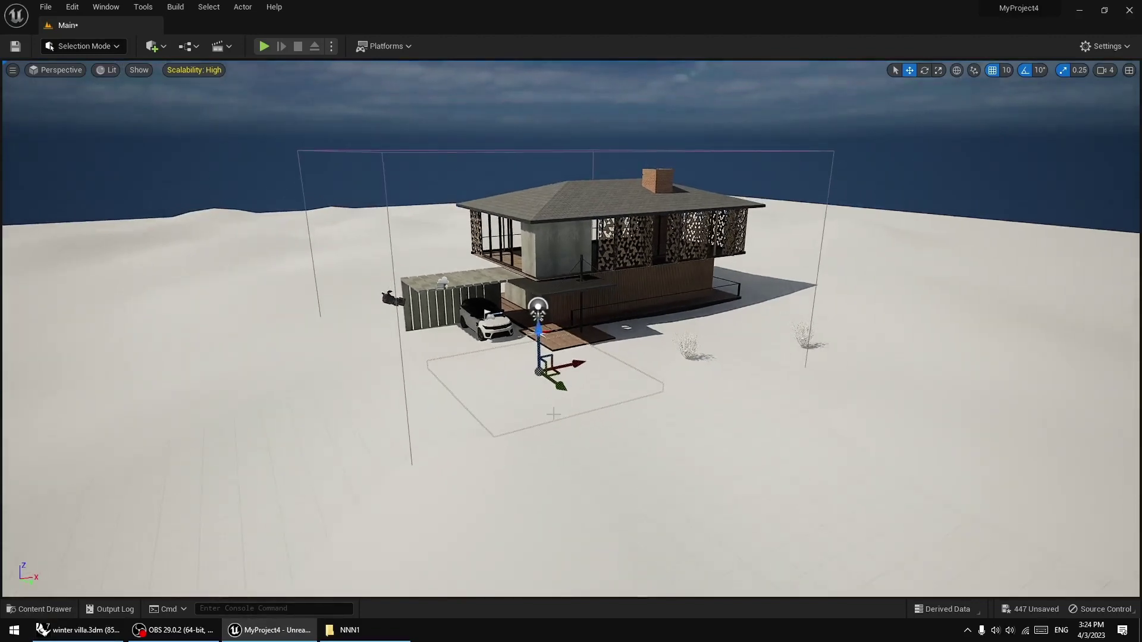
pyautogui.hotkey('ctrl', 'space')
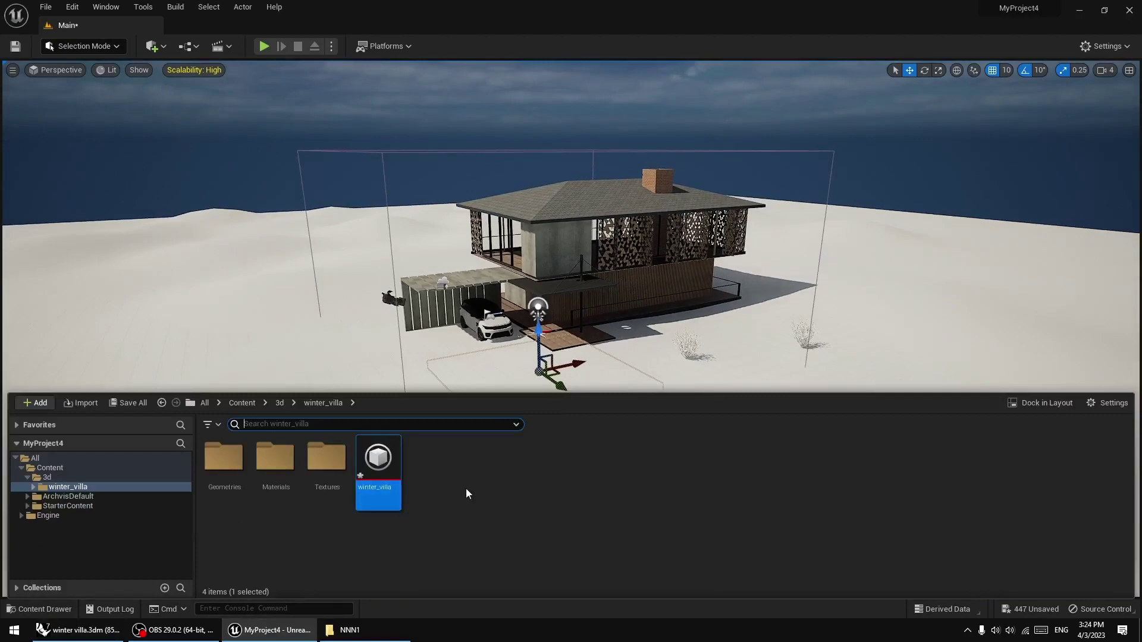
pyautogui.doubleClick(224, 458)
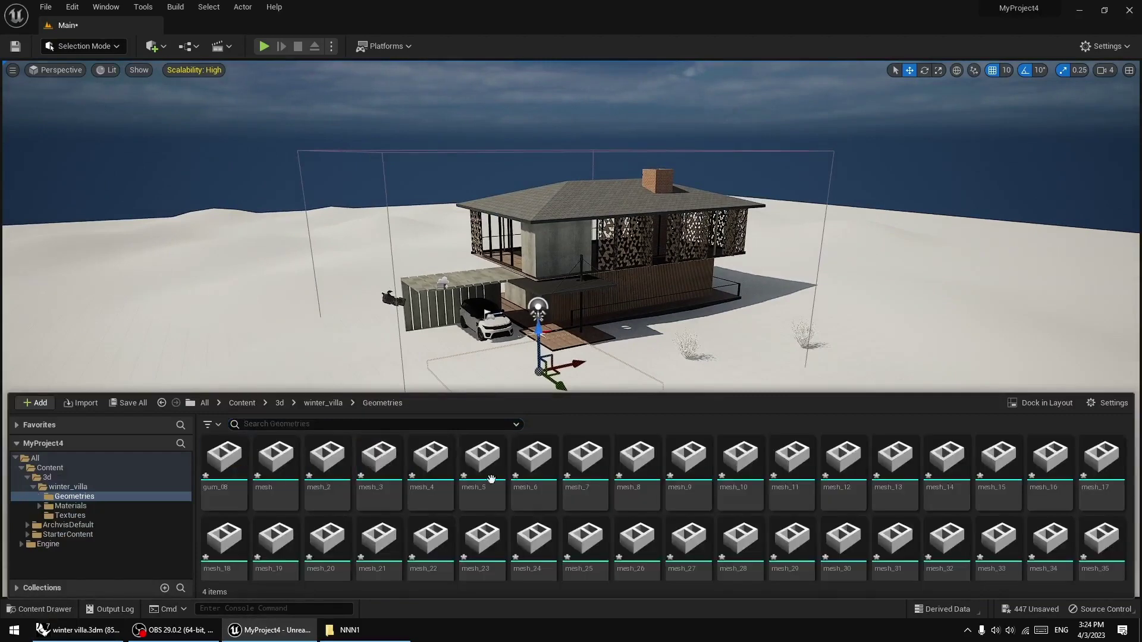
pyautogui.scroll(-5, 561, 470)
pyautogui.click(561, 470)
pyautogui.scroll(-2, 566, 541)
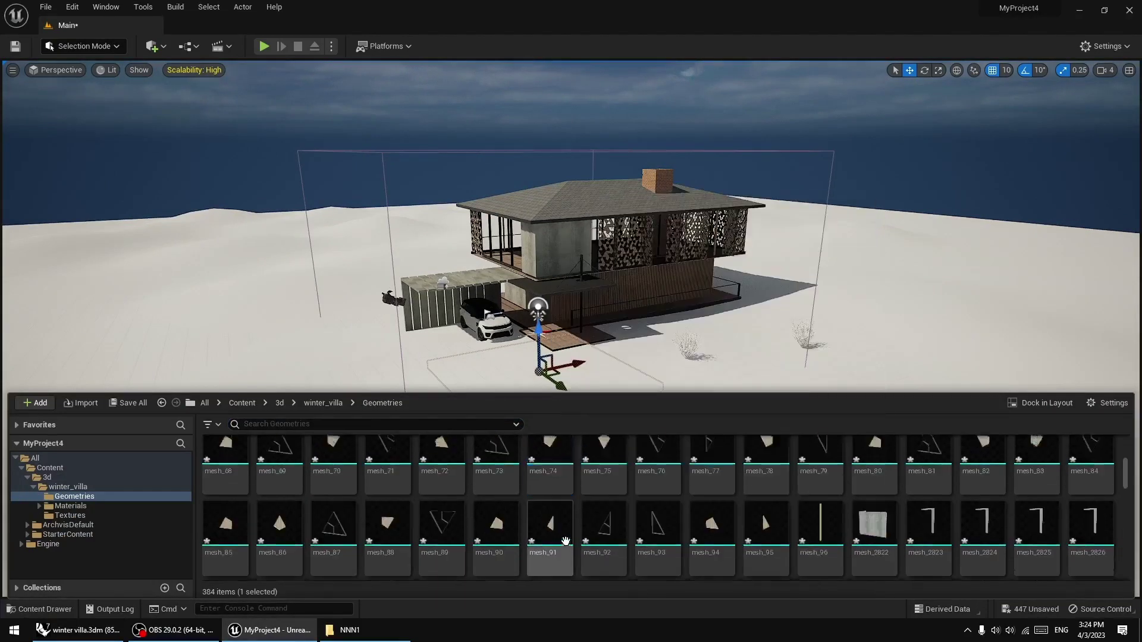
pyautogui.scroll(-1, 566, 541)
pyautogui.hotkey('alt', 'Left')
# Point out the Materials and Textures folders and select the winter_villa Datasmith scene asset
pyautogui.click(281, 474)
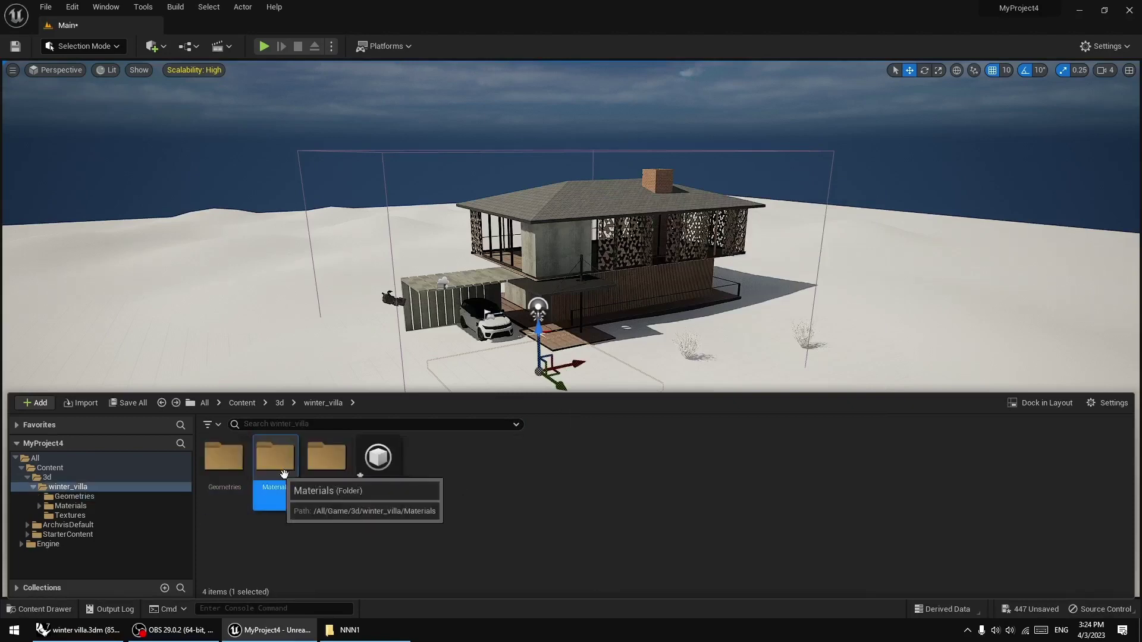
pyautogui.click(319, 463)
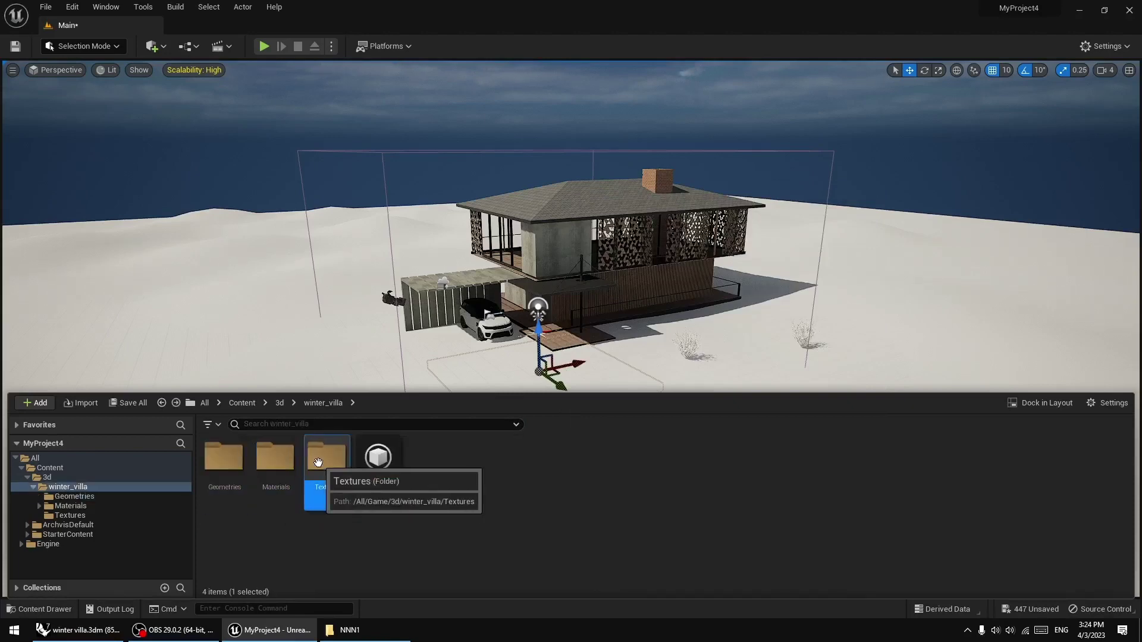
pyautogui.click(385, 455)
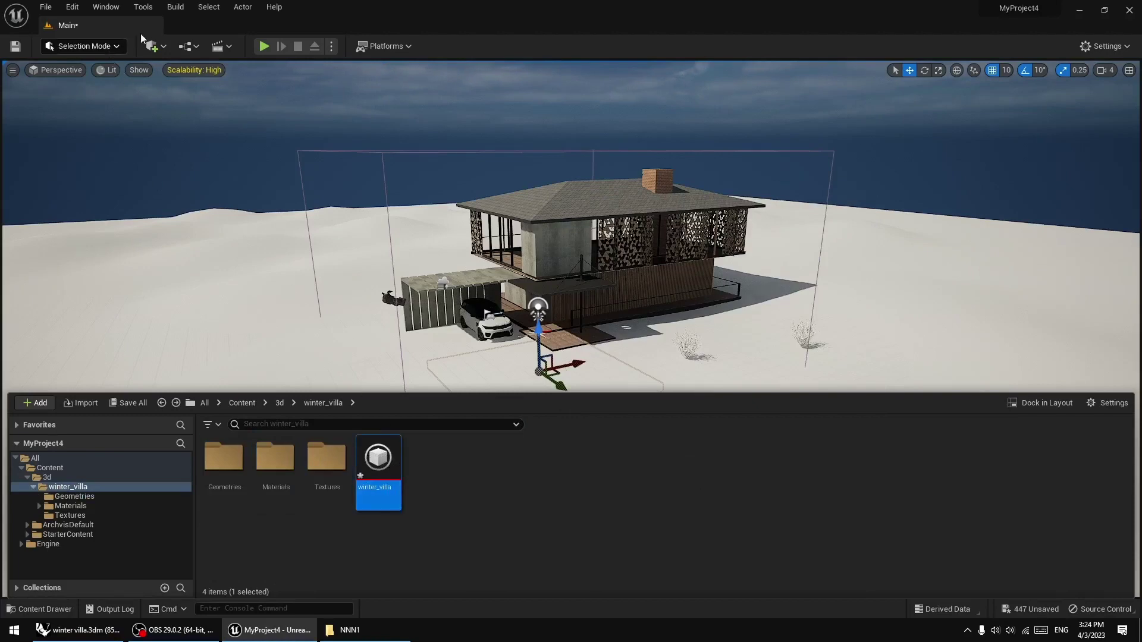
# Show the Outliner, locate a villa wall mesh in it, and collapse the winter_villa hierarchy
pyautogui.click(111, 9)
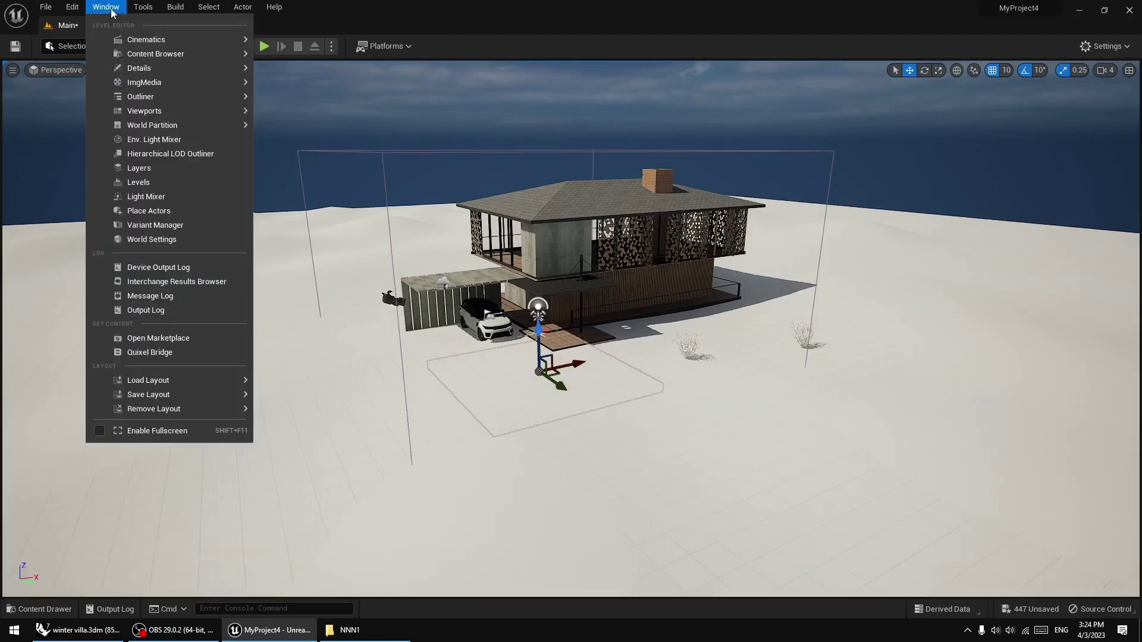
pyautogui.moveTo(129, 95)
pyautogui.click(294, 99)
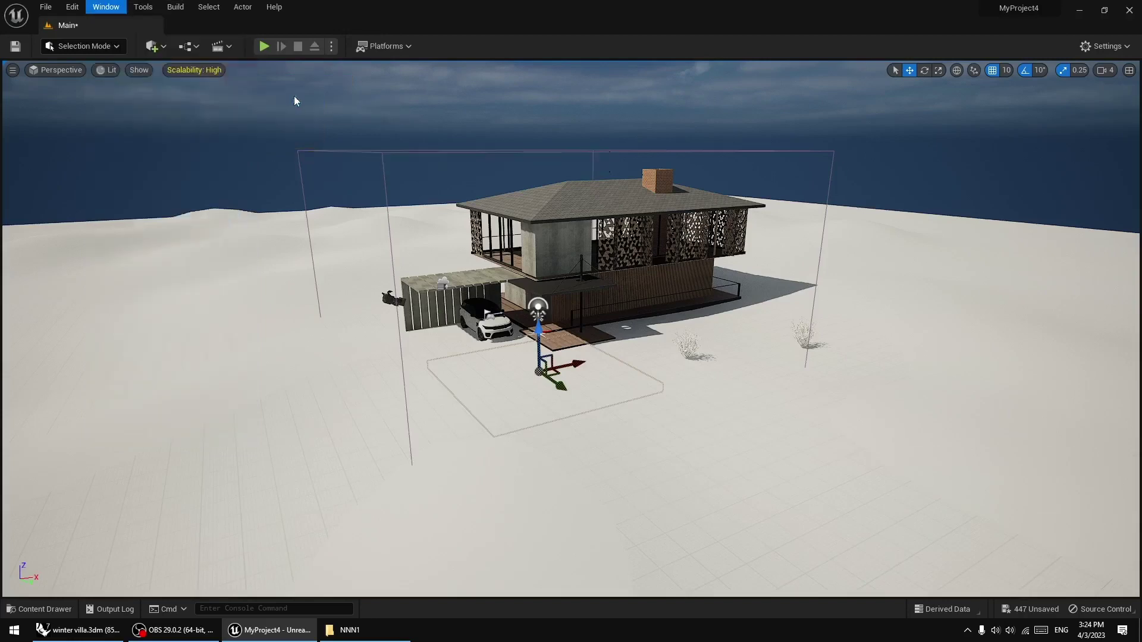
pyautogui.click(461, 251)
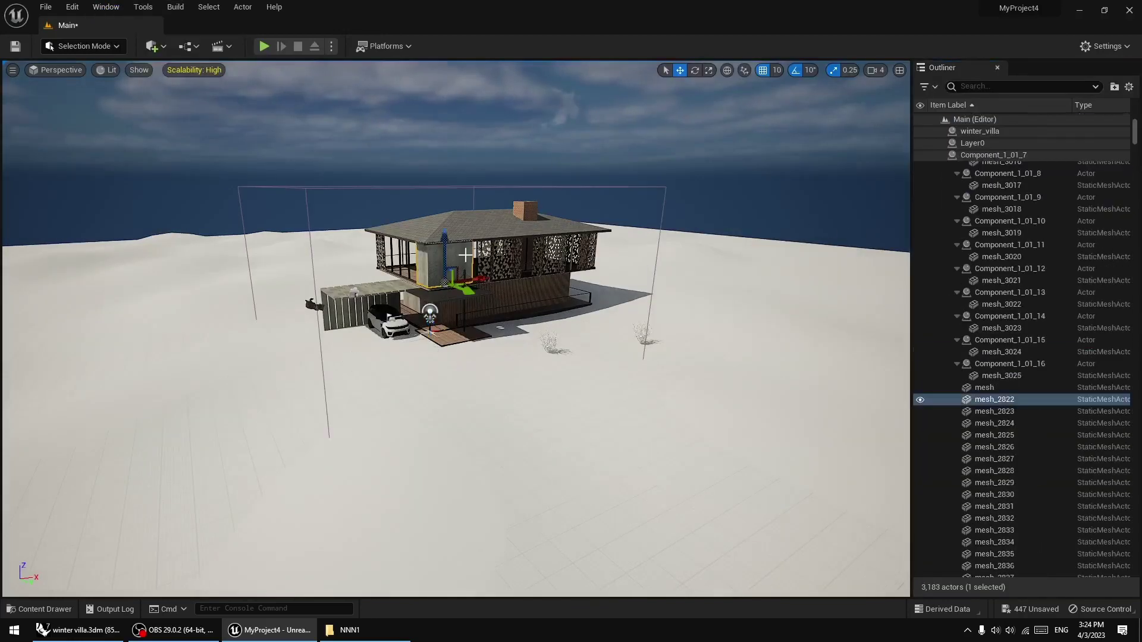
pyautogui.scroll(1, 988, 310)
pyautogui.scroll(8, 987, 238)
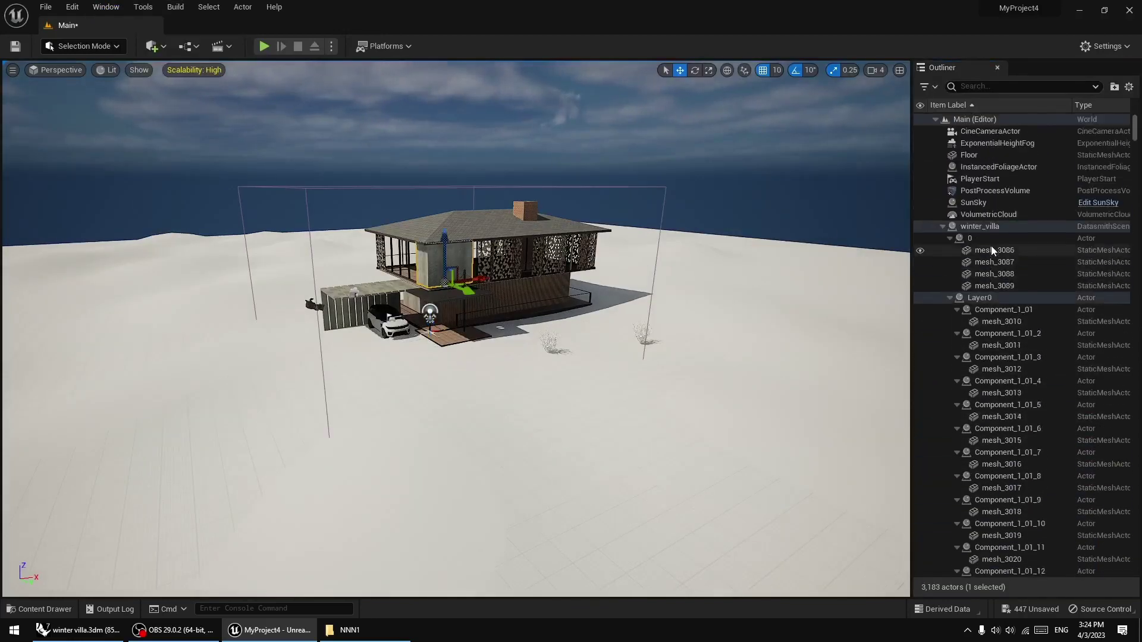
pyautogui.click(943, 227)
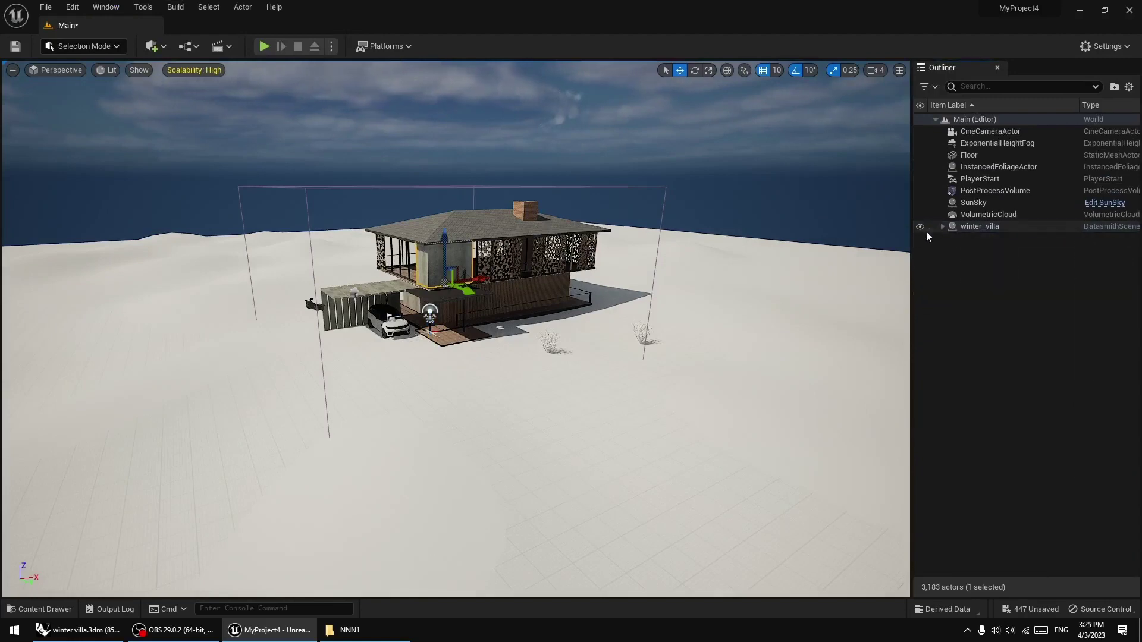
# Select the winter_villa Datasmith scene actor and toggle its visibility off and on to identify its contents
pyautogui.click(920, 227)
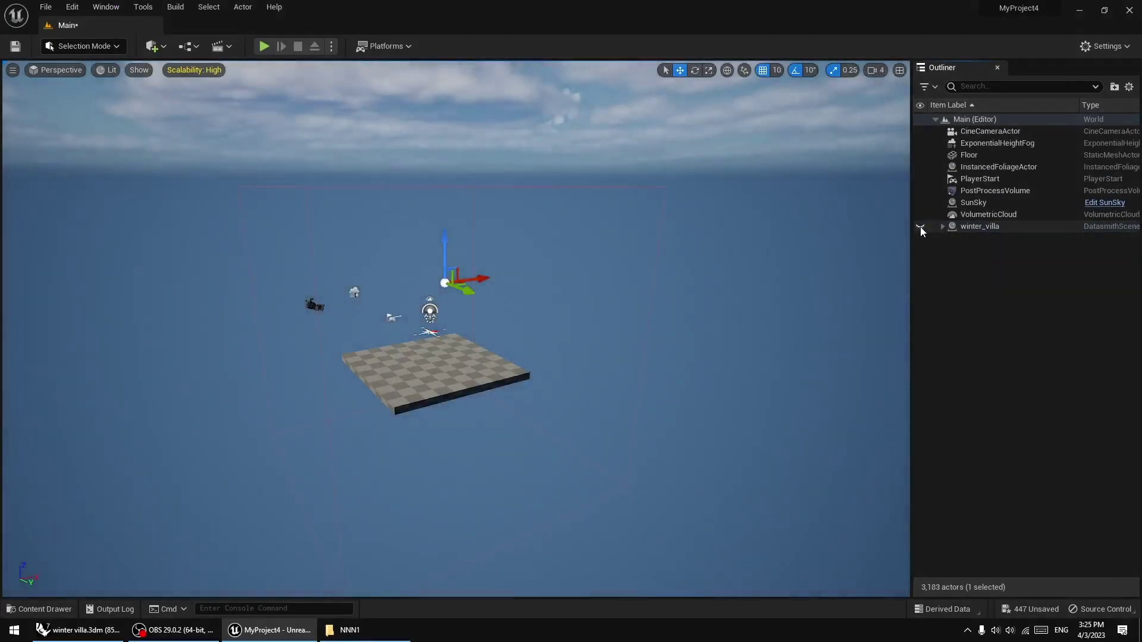
pyautogui.click(921, 227)
pyautogui.click(976, 227)
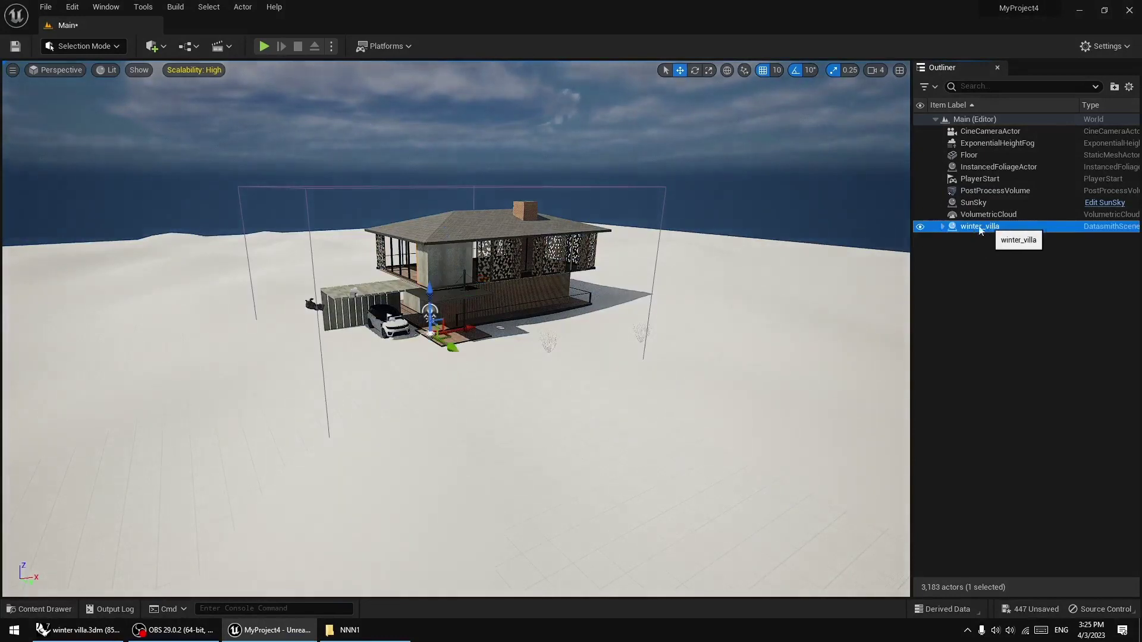
pyautogui.click(920, 226)
pyautogui.click(921, 227)
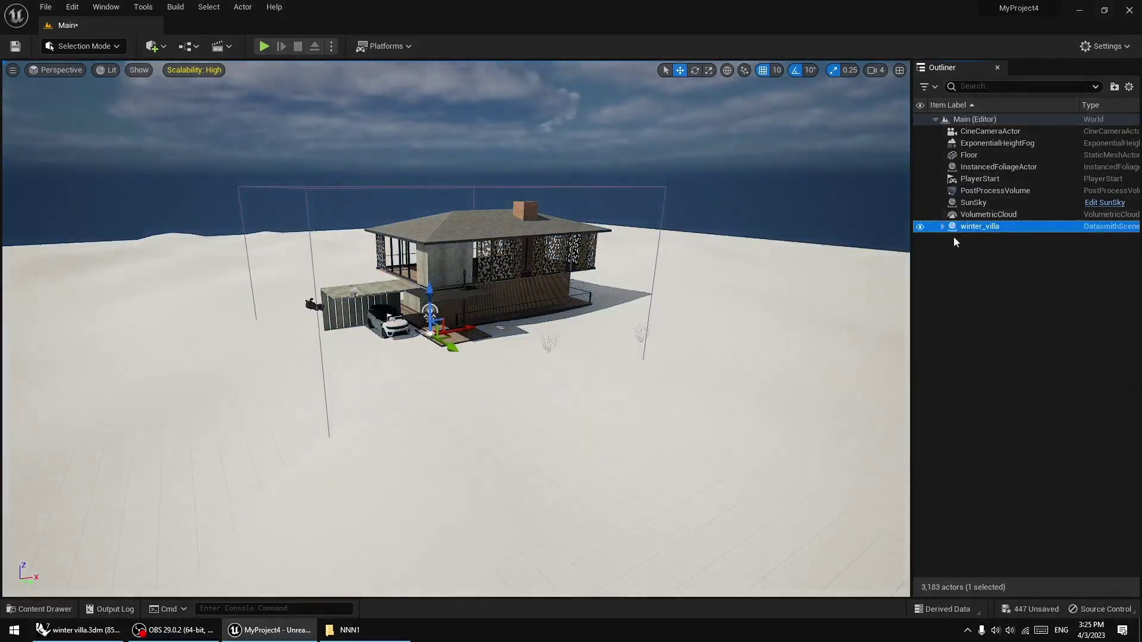
# Reimport the winter_villa Datasmith scene asset from winter villa.udatasmith with Geometry, Materials & Textures and Datasmith Scene Actors enabled
pyautogui.click(296, 427)
pyautogui.hotkey('ctrl', 'space')
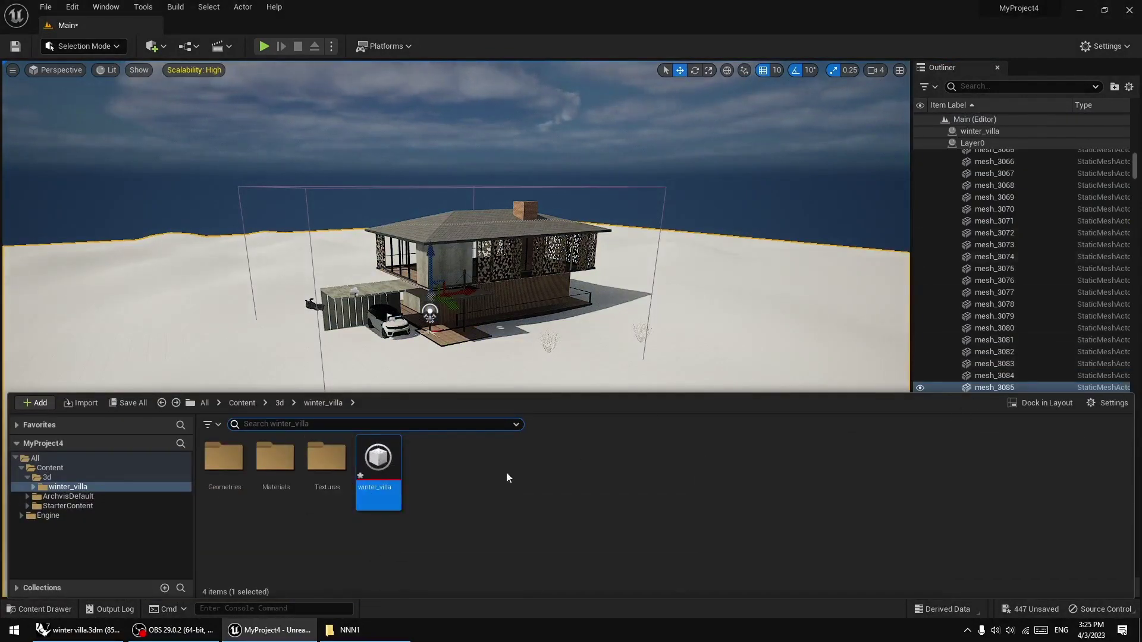
pyautogui.rightClick(383, 470)
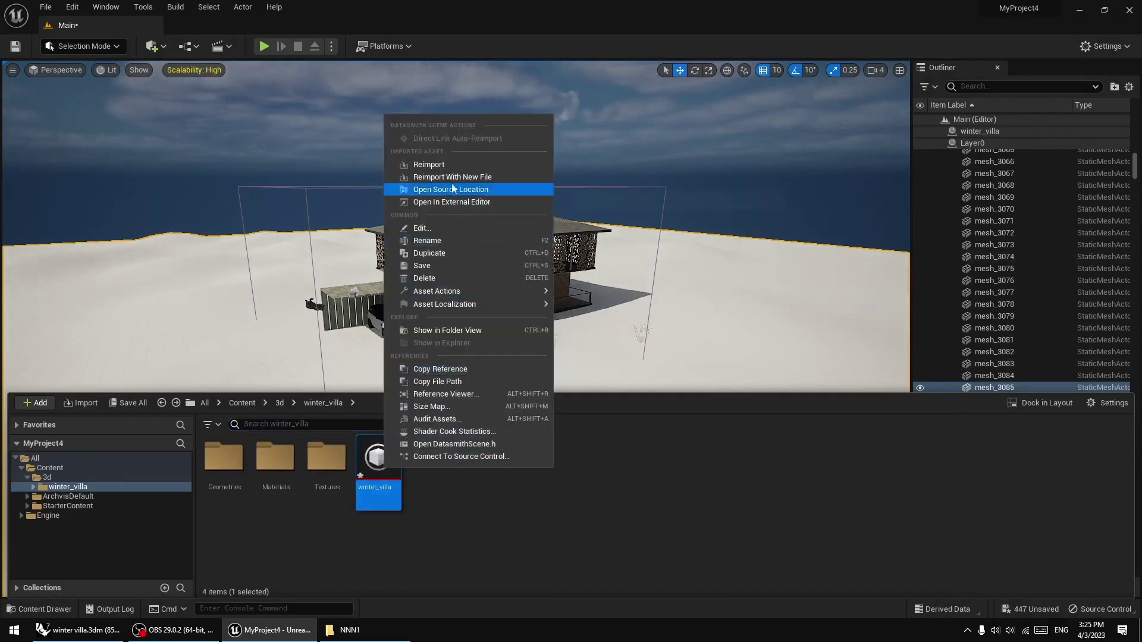
pyautogui.click(451, 164)
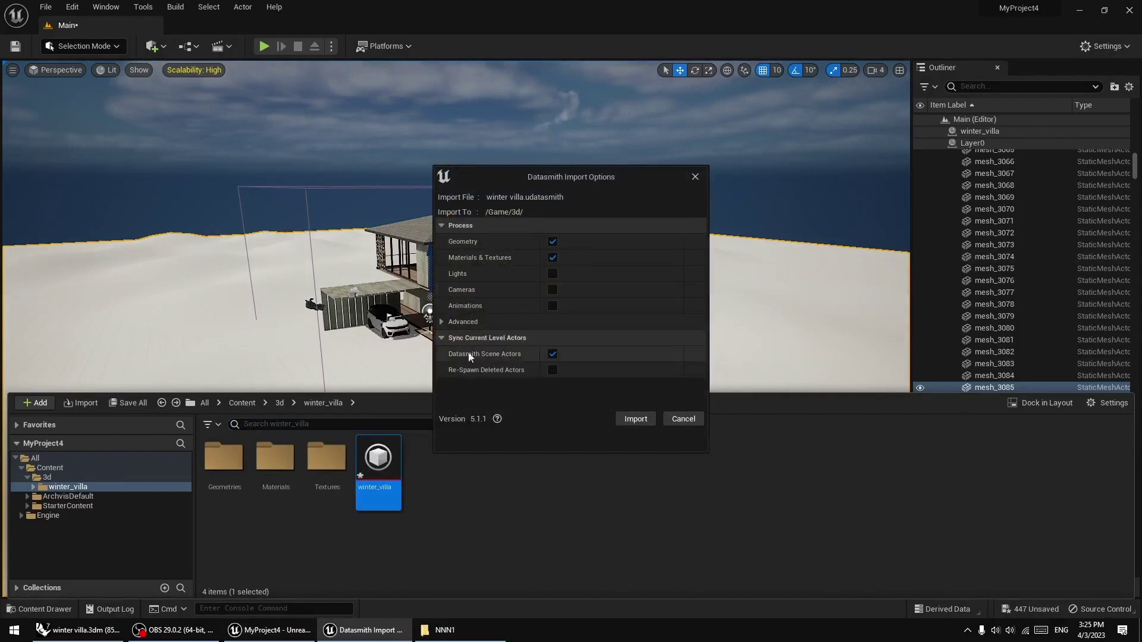
pyautogui.click(635, 419)
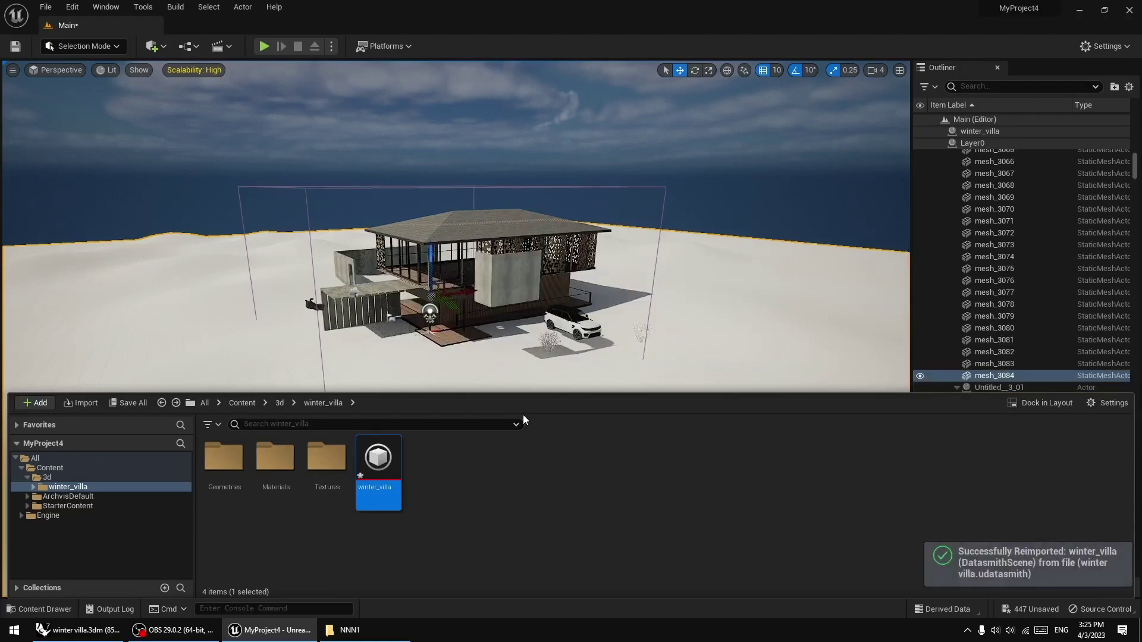
# Select the moved concrete wall of the reimported villa and focus the viewport on it for inspection
pyautogui.click(510, 267)
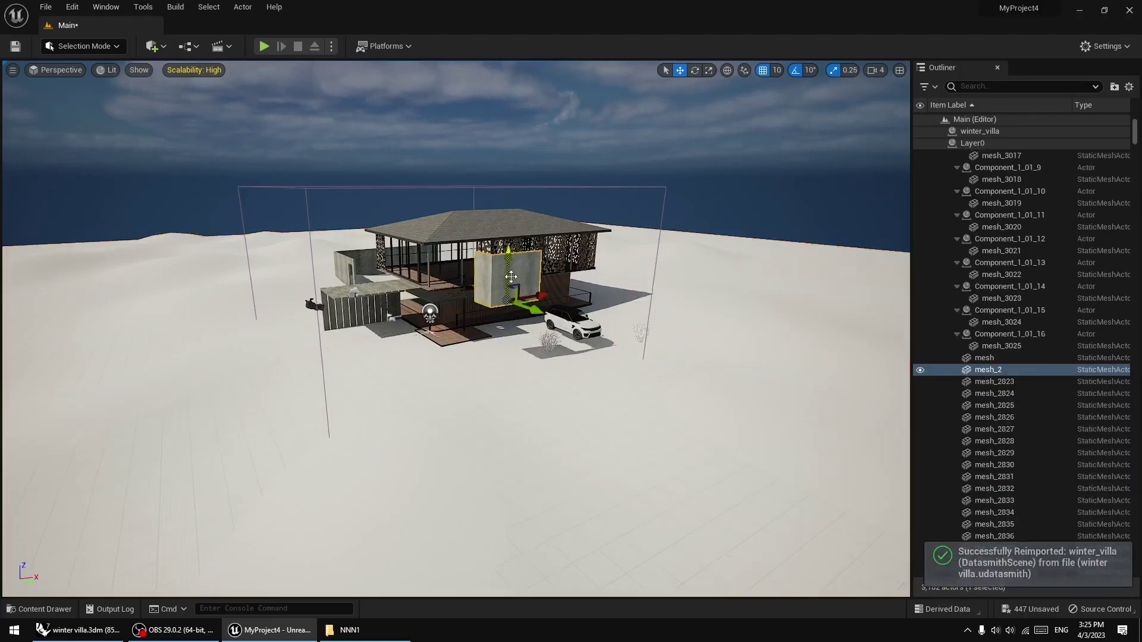
pyautogui.press('f')
pyautogui.moveTo(510, 267); pyautogui.dragTo(530, 303, button='right')
# Place Unreal and Rhino side by side and compare the reimported villa with the modified Rhino model
pyautogui.doubleClick(546, 7)
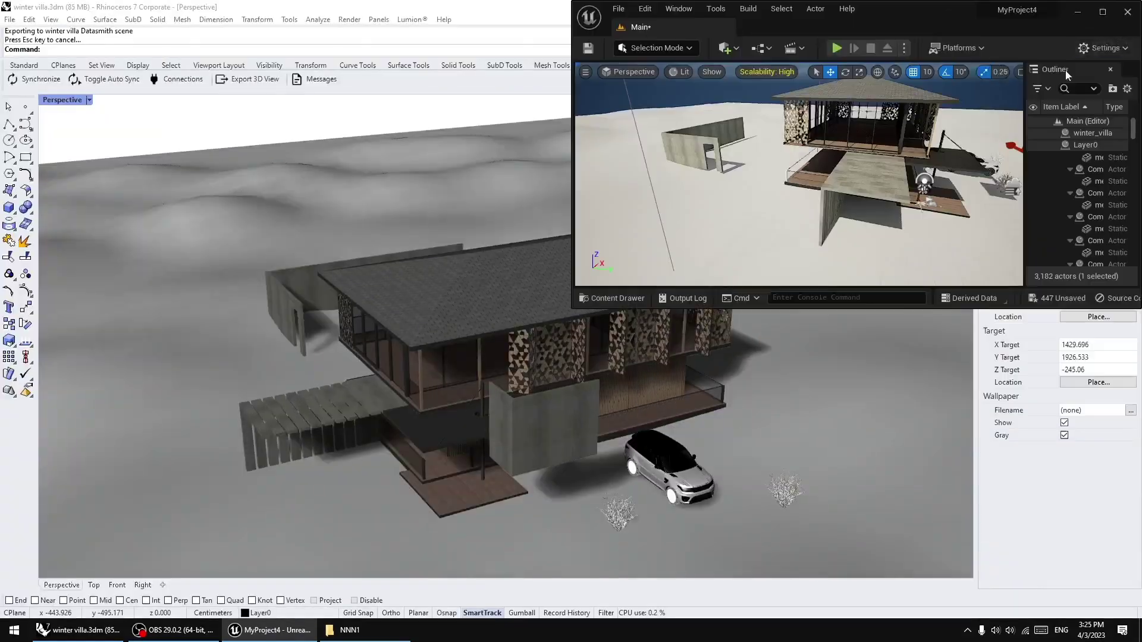
pyautogui.moveTo(921, 10); pyautogui.dragTo(1141, 79)
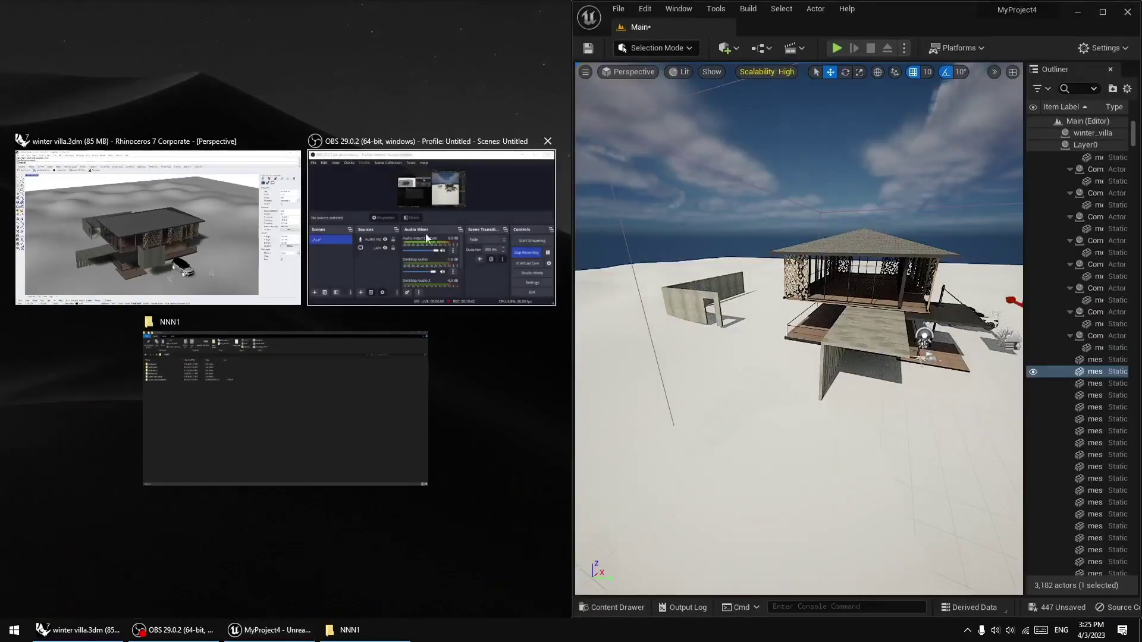
pyautogui.click(179, 226)
pyautogui.click(250, 359)
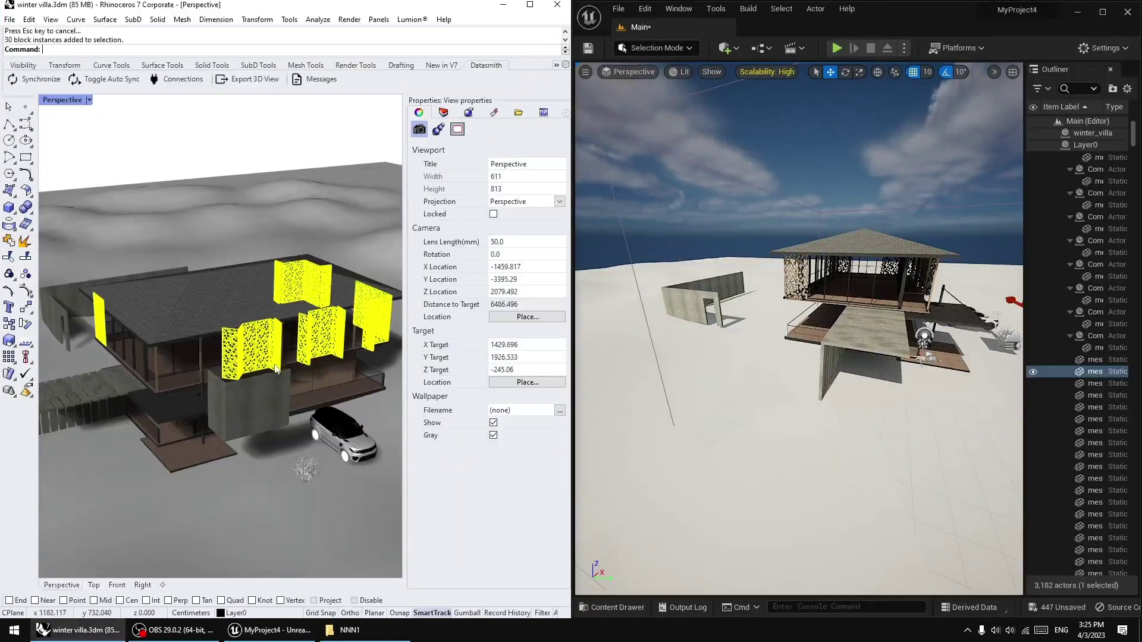
pyautogui.scroll(-3, 222, 379)
pyautogui.scroll(-3, 223, 382)
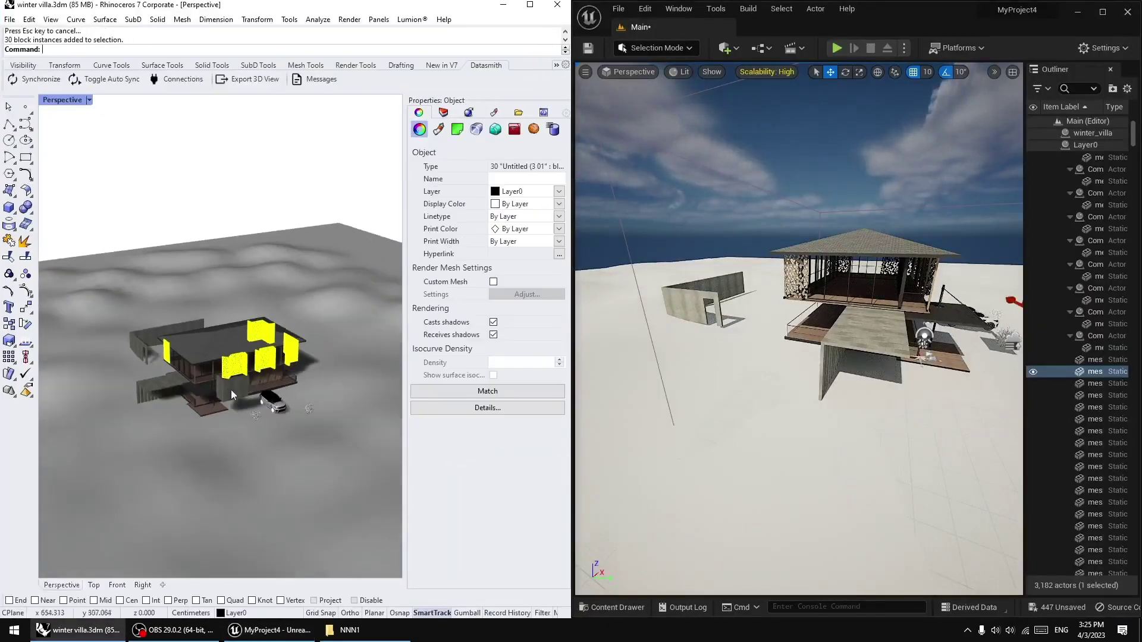
pyautogui.write('aaaa')
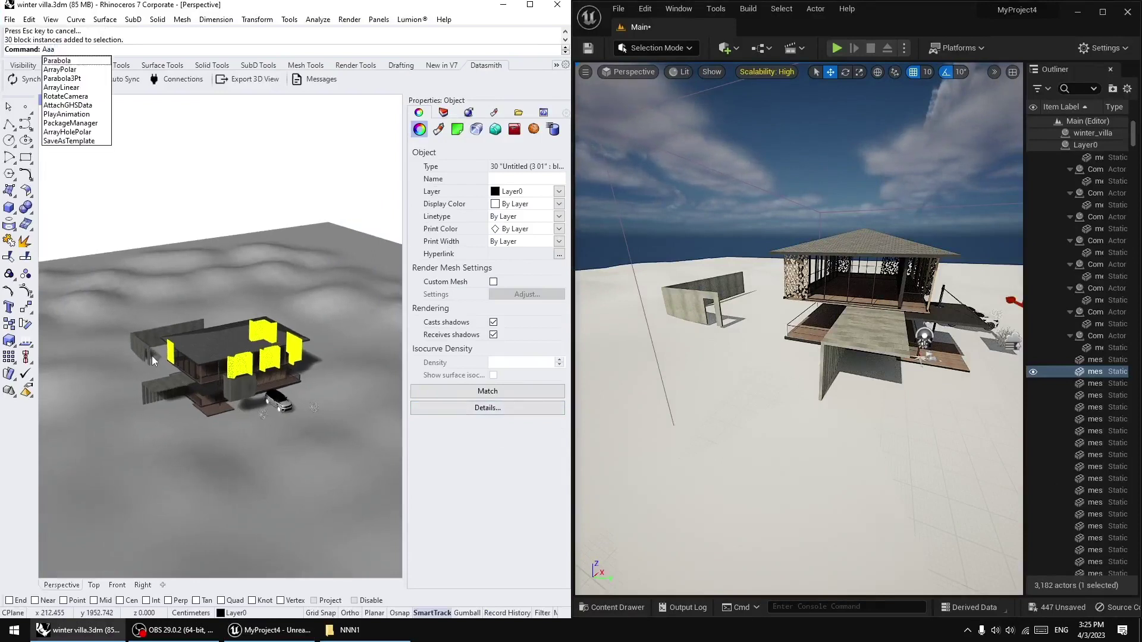
pyautogui.moveTo(152, 355)
pyautogui.mouseDown(button='right')
pyautogui.moveTo(229, 356)
pyautogui.moveTo(130, 358)
pyautogui.mouseUp(button='right')
pyautogui.write('aaaaaaaaaaaaaa')
pyautogui.click(822, 393)
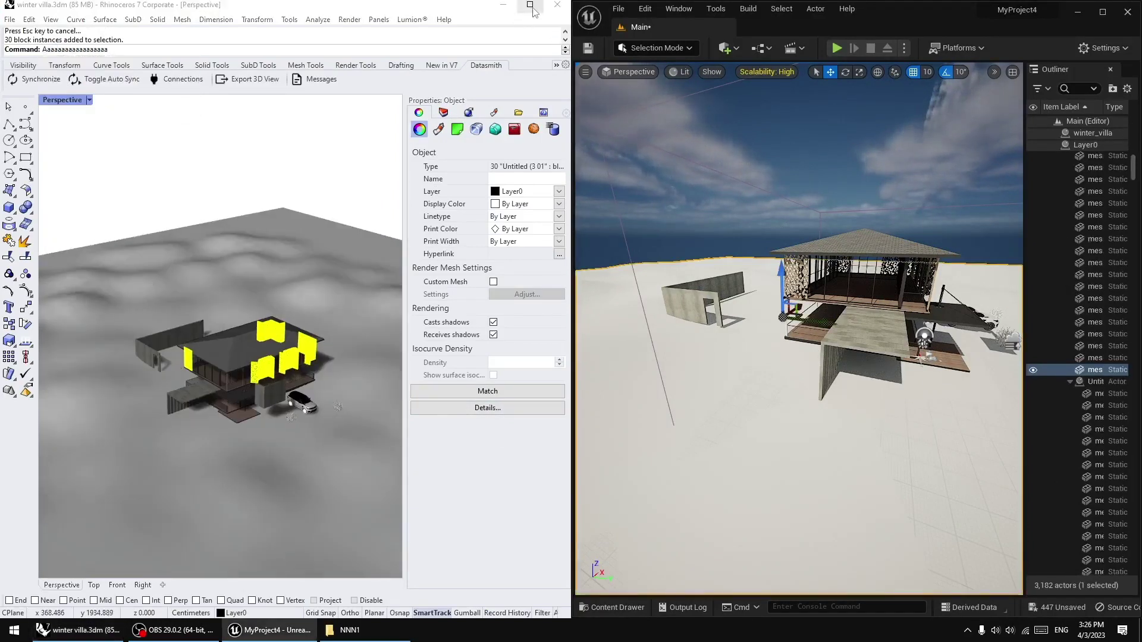
# Maximize Unreal and fly around the reimported villa to examine its walls, roof and car from several sides
pyautogui.click(1102, 12)
pyautogui.press('d')
pyautogui.moveTo(594, 333); pyautogui.dragTo(169, 300, button='right')
pyautogui.press('s')
pyautogui.press('d')
pyautogui.press('w')
pyautogui.press('s')
pyautogui.moveTo(547, 374); pyautogui.dragTo(877, 417, button='right')
pyautogui.press('w')
pyautogui.press('s')
pyautogui.press('w')
pyautogui.press('d')
pyautogui.press('a')
pyautogui.press('w')
pyautogui.press('w')
pyautogui.press('s')
pyautogui.press('s')
pyautogui.press('a')
pyautogui.press('a')
pyautogui.press('e')
pyautogui.moveTo(517, 420); pyautogui.dragTo(517, 418, button='right')
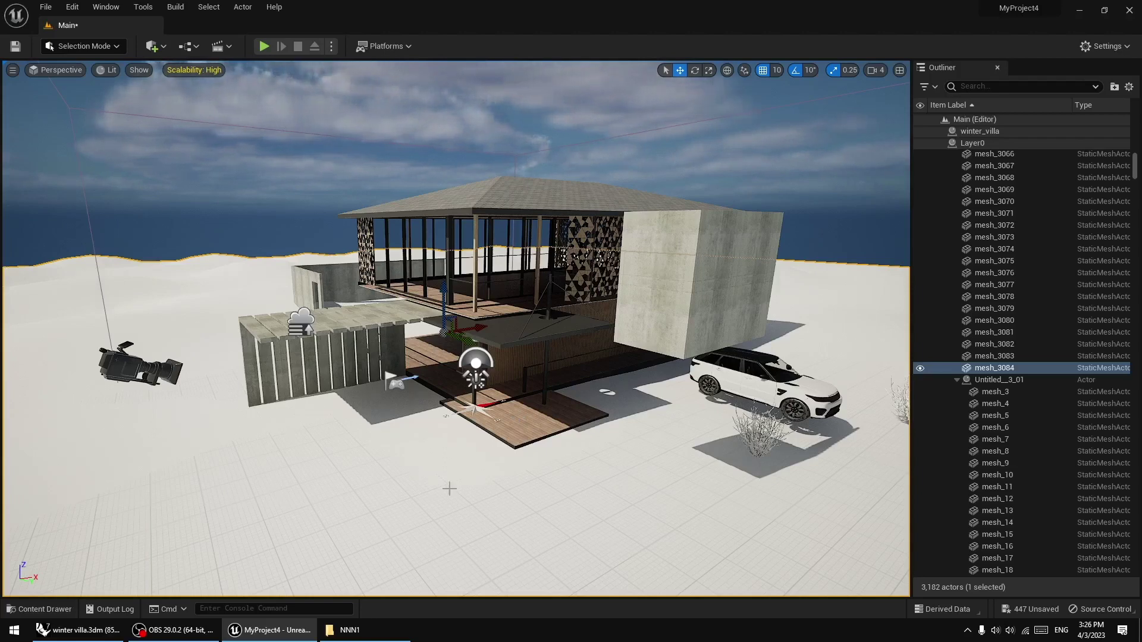
pyautogui.scroll(-3, 441, 466)
# Switch to Rhino to check the Datasmith Direct Link connection status, and return to the villa in Unreal
pyautogui.click(77, 630)
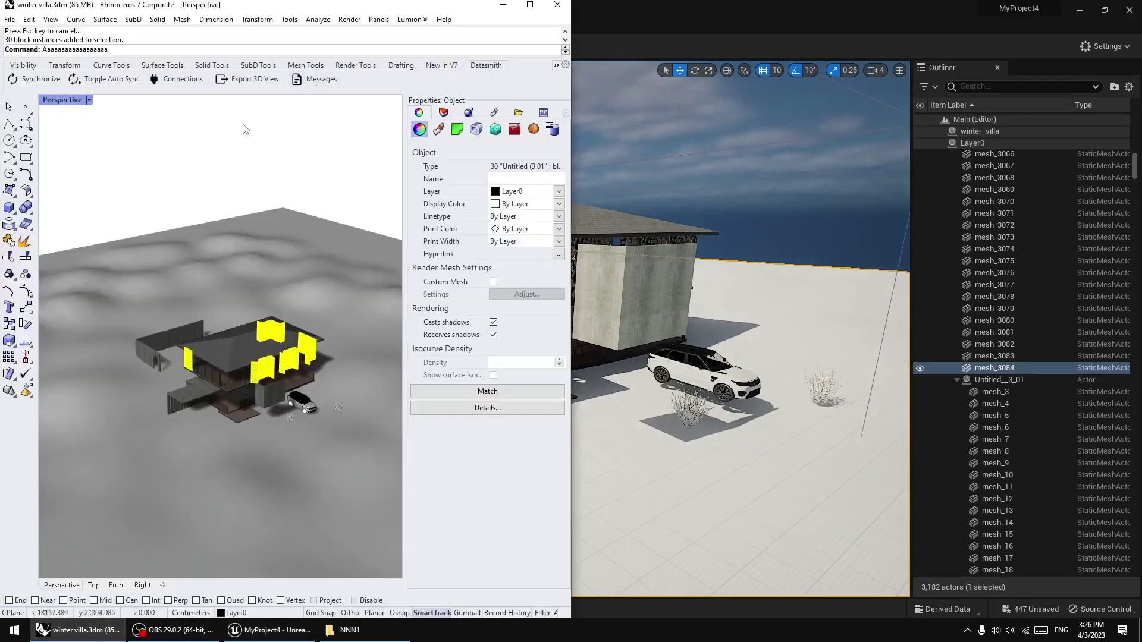
pyautogui.click(179, 79)
pyautogui.click(742, 182)
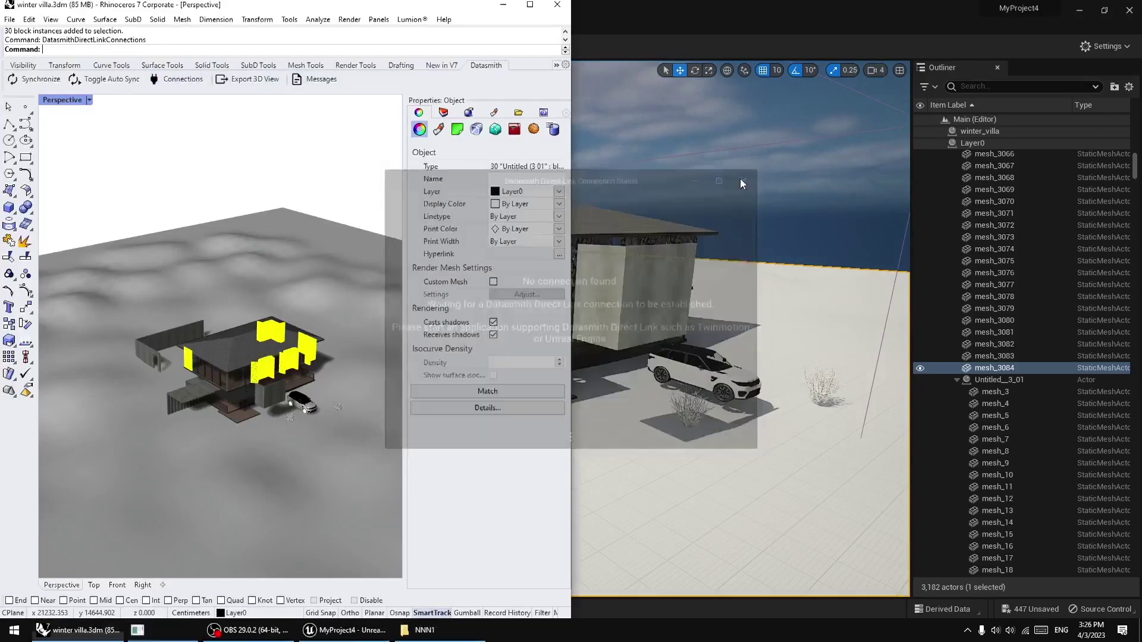
pyautogui.click(530, 4)
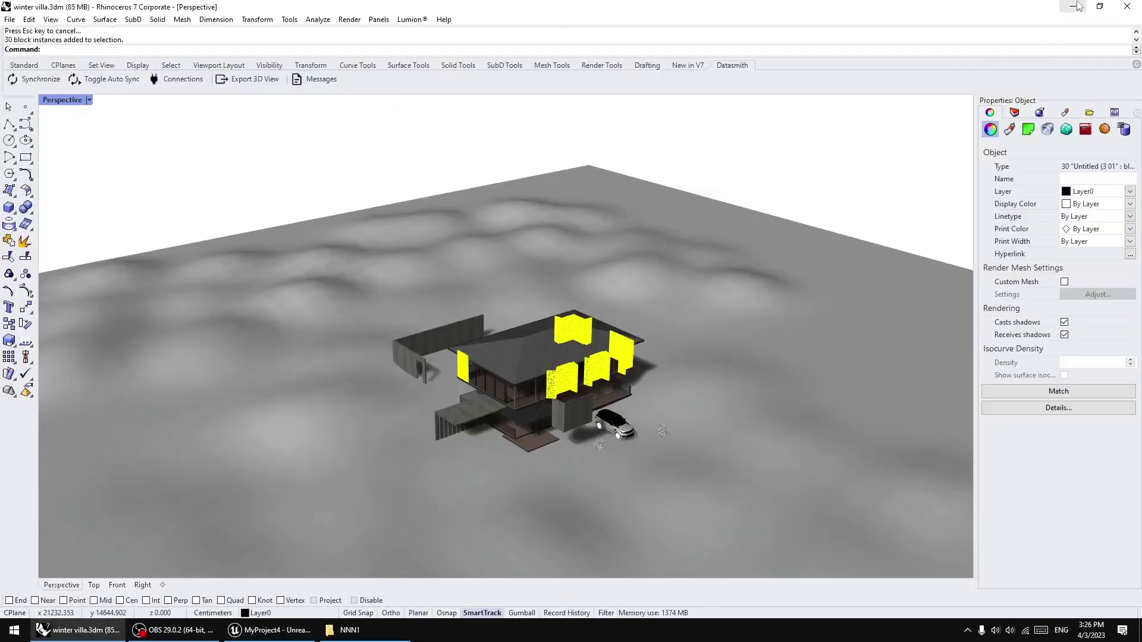
pyautogui.click(1075, 6)
pyautogui.click(535, 129)
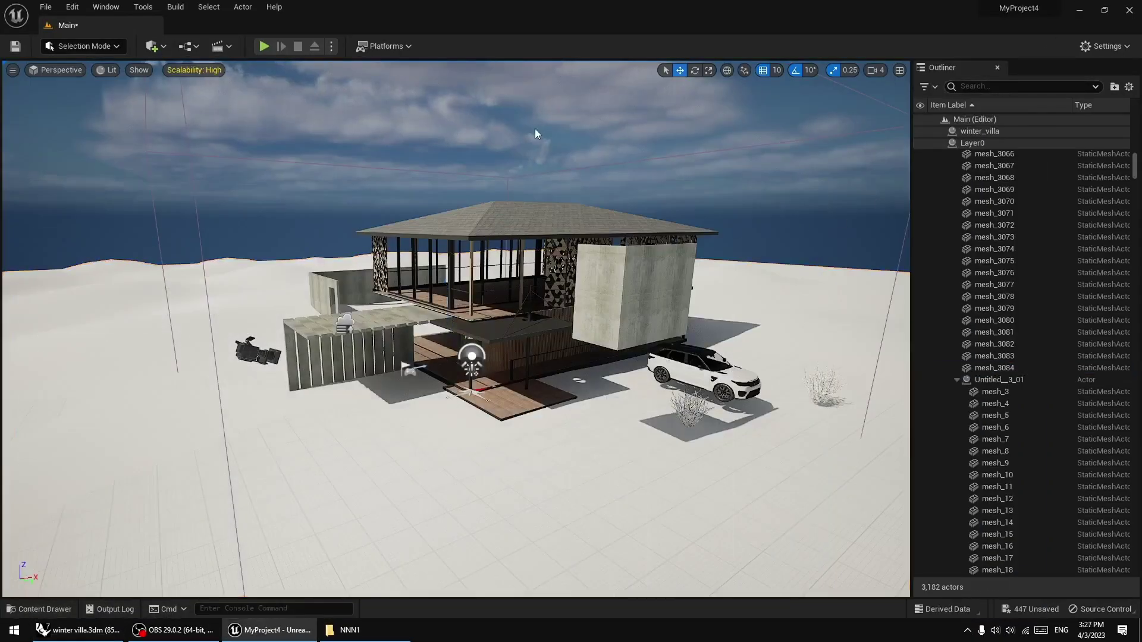